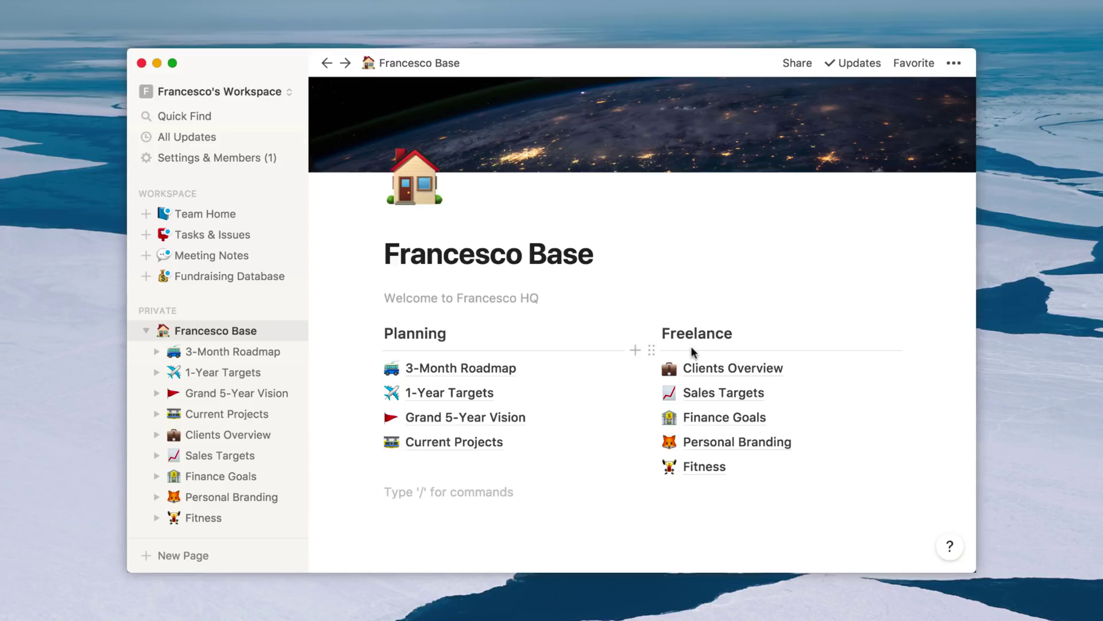
{"action": "scroll", "coordinate": [690, 345], "scroll_direction": "up", "scroll_amount": 3}
{"action": "scroll", "coordinate": [691, 351], "scroll_direction": "down", "scroll_amount": 3}
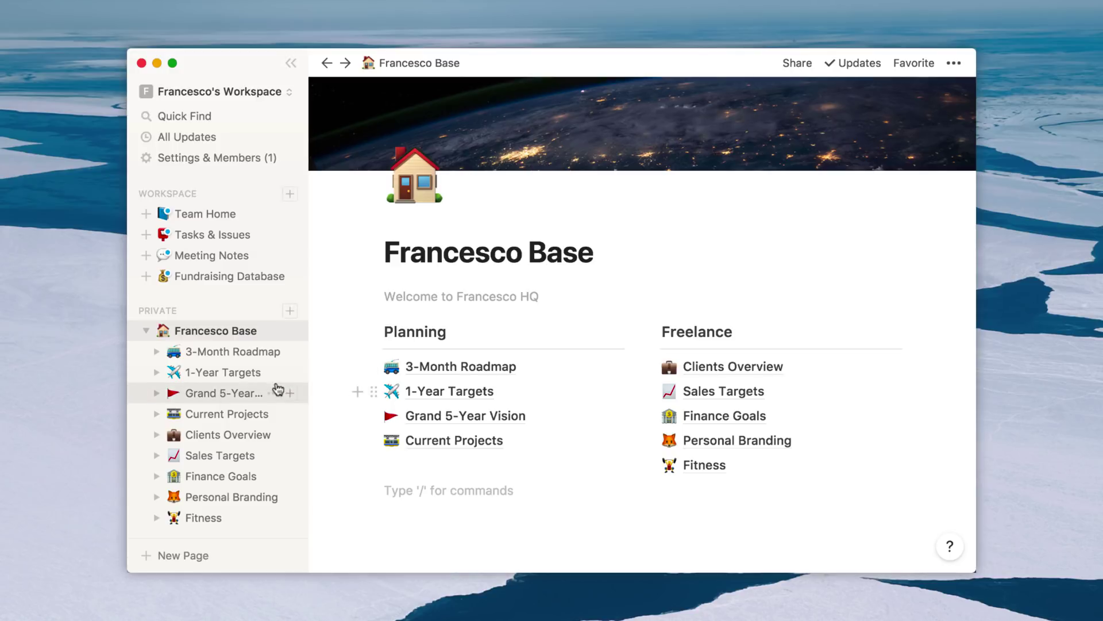
{"action": "scroll", "coordinate": [277, 390], "scroll_direction": "down", "scroll_amount": 3}
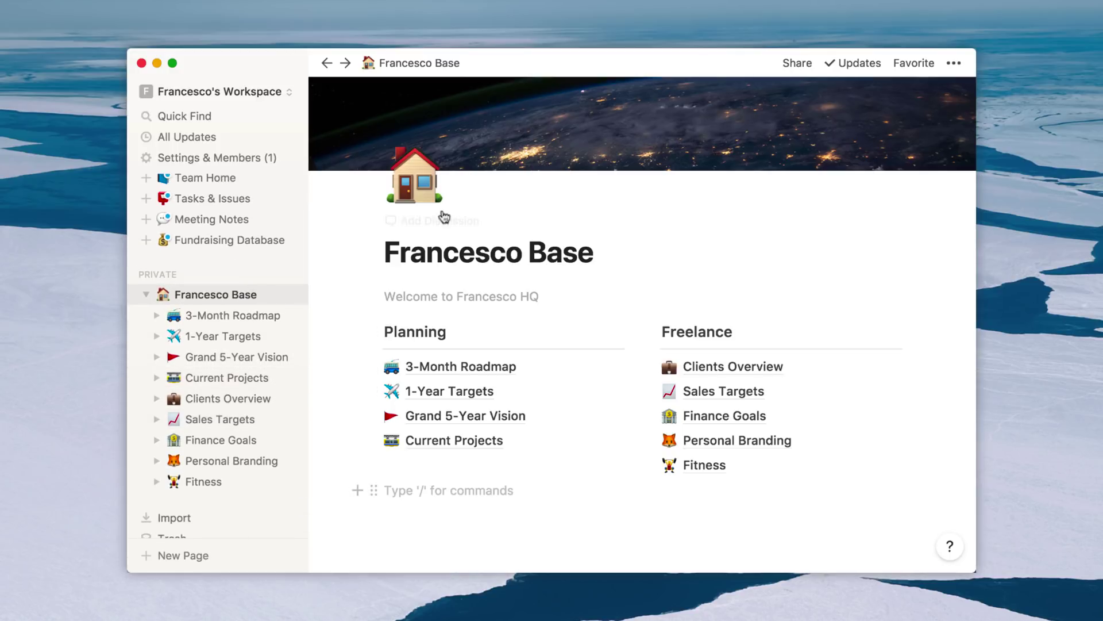
{"action": "scroll", "coordinate": [265, 315], "scroll_direction": "up", "scroll_amount": 3}
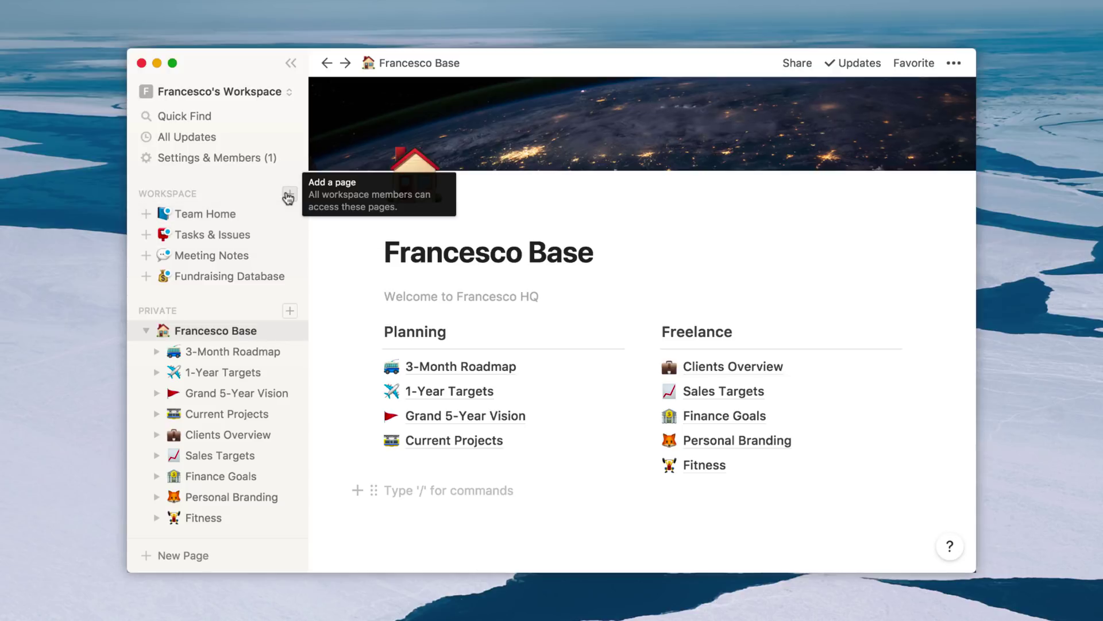
Step: Add a new Untitled page under Private and view its basic and database starting options
{"action": "left_click", "coordinate": [290, 312]}
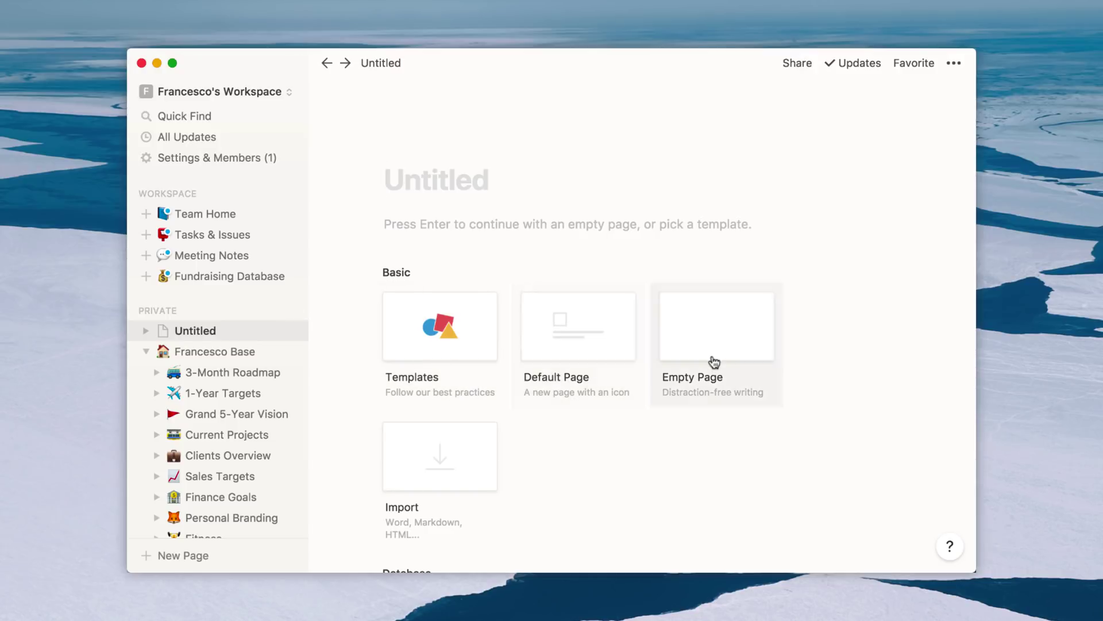
{"action": "scroll", "coordinate": [575, 439], "scroll_direction": "down", "scroll_amount": 1}
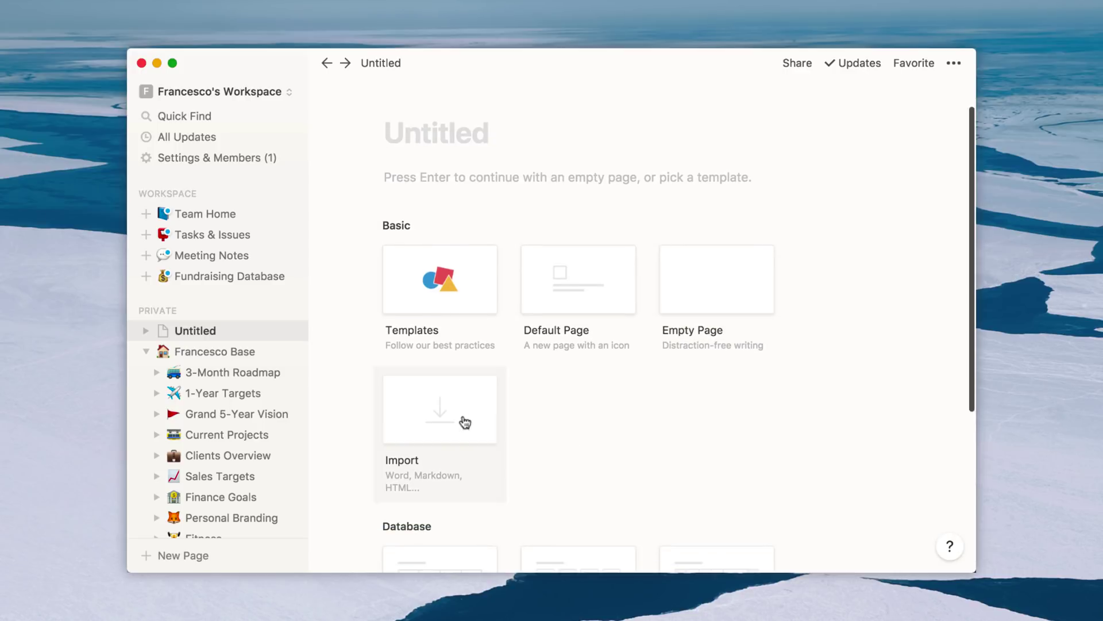
{"action": "scroll", "coordinate": [459, 454], "scroll_direction": "down", "scroll_amount": 5}
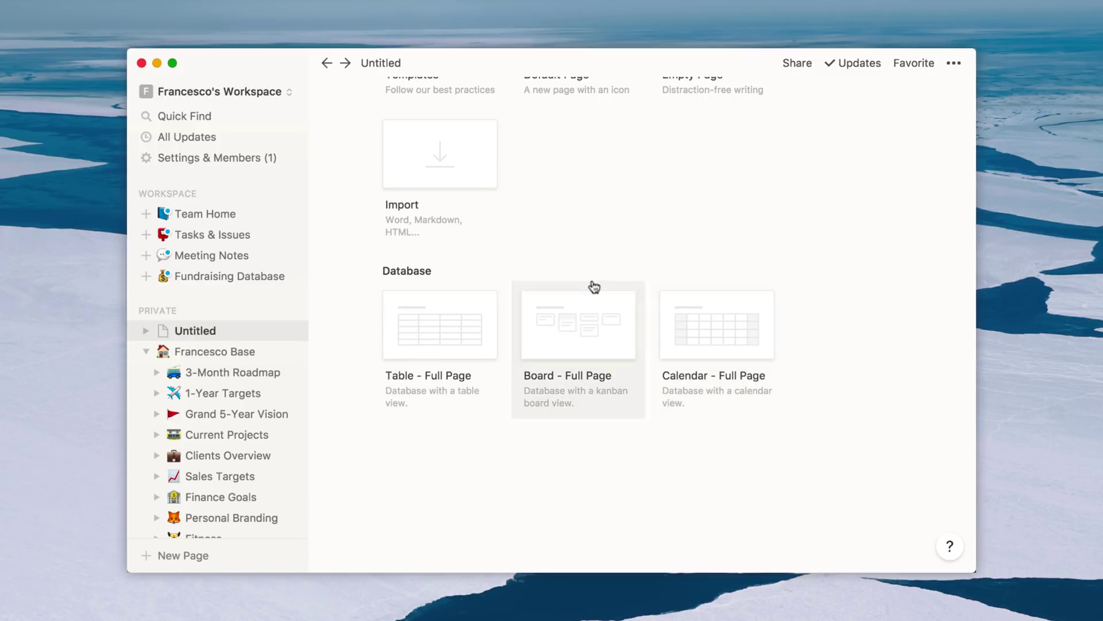
{"action": "scroll", "coordinate": [594, 287], "scroll_direction": "up", "scroll_amount": 5}
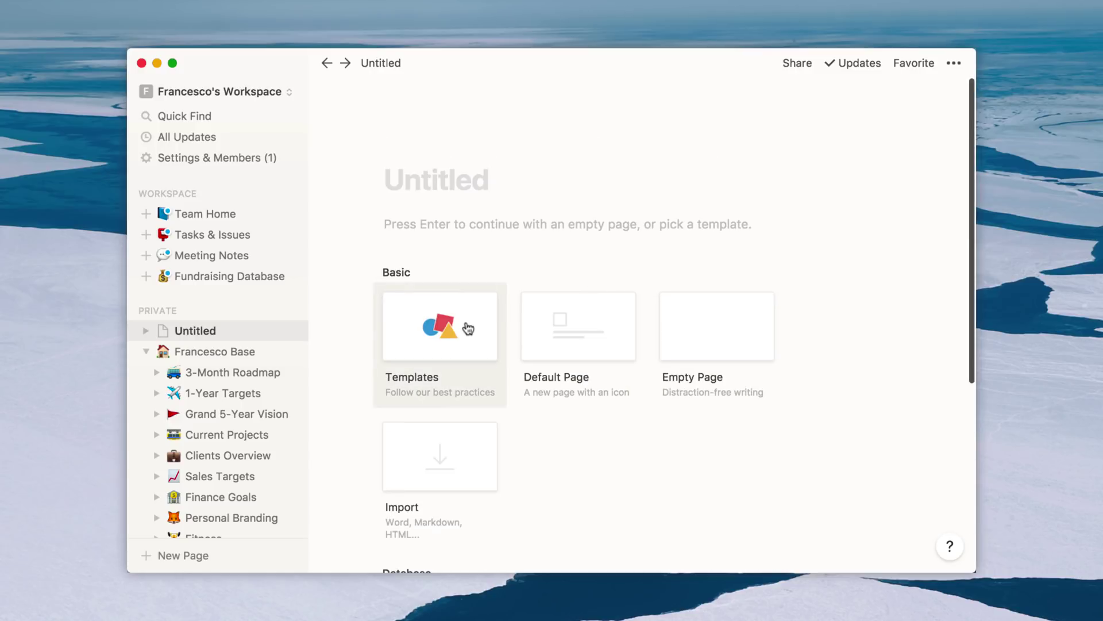
Step: Open the template gallery and preview Quick Note, Tasks & Issues, then Recruiting Pipeline
{"action": "left_click", "coordinate": [435, 332]}
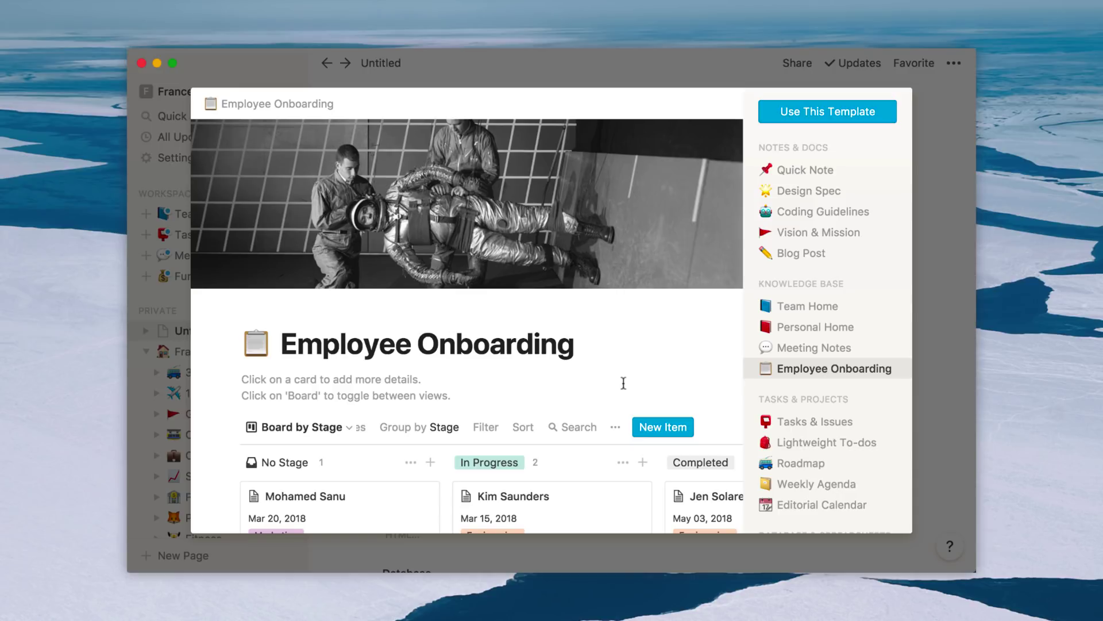
{"action": "left_click", "coordinate": [836, 171]}
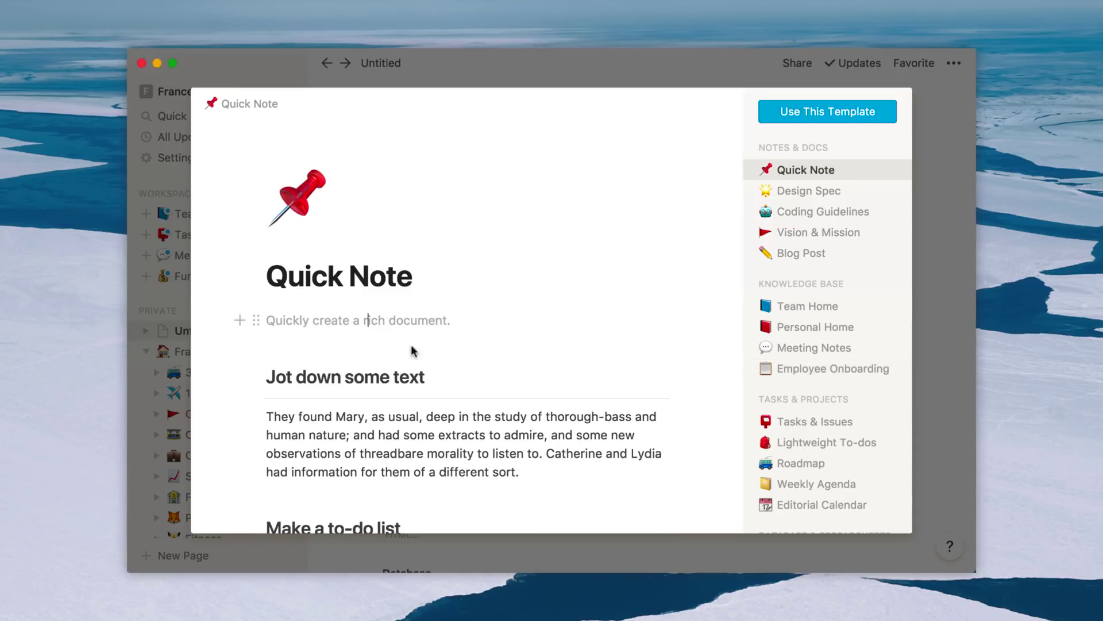
{"action": "scroll", "coordinate": [426, 354], "scroll_direction": "down", "scroll_amount": 5}
{"action": "scroll", "coordinate": [425, 354], "scroll_direction": "down", "scroll_amount": 5}
{"action": "scroll", "coordinate": [425, 353], "scroll_direction": "down", "scroll_amount": 5}
{"action": "scroll", "coordinate": [425, 354], "scroll_direction": "up", "scroll_amount": 12}
{"action": "scroll", "coordinate": [828, 327], "scroll_direction": "down", "scroll_amount": 3}
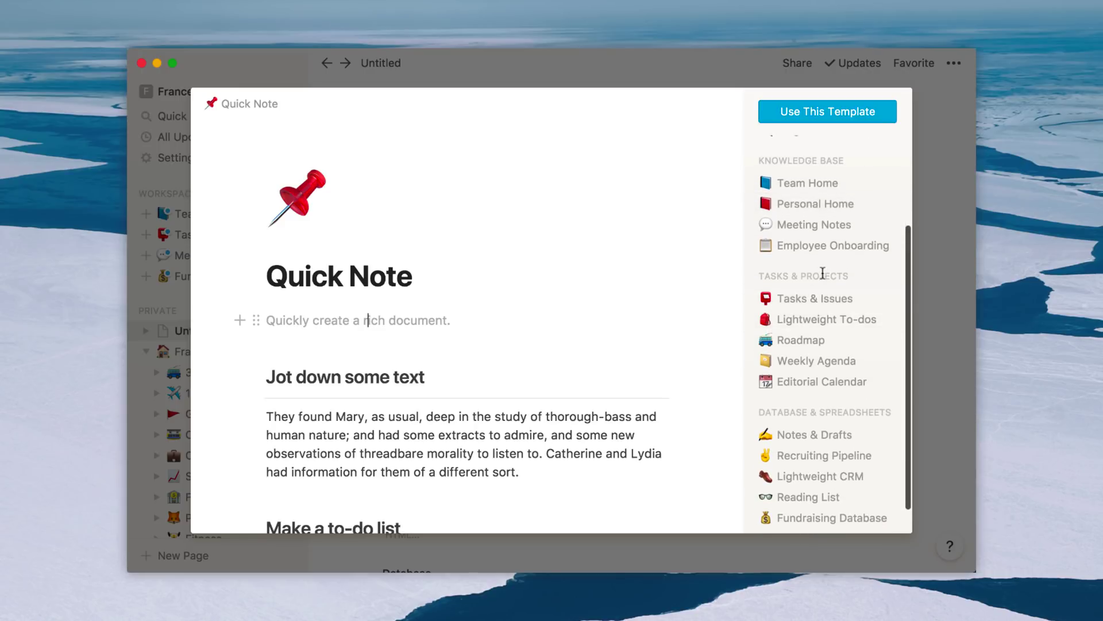
{"action": "scroll", "coordinate": [821, 414], "scroll_direction": "down", "scroll_amount": 1}
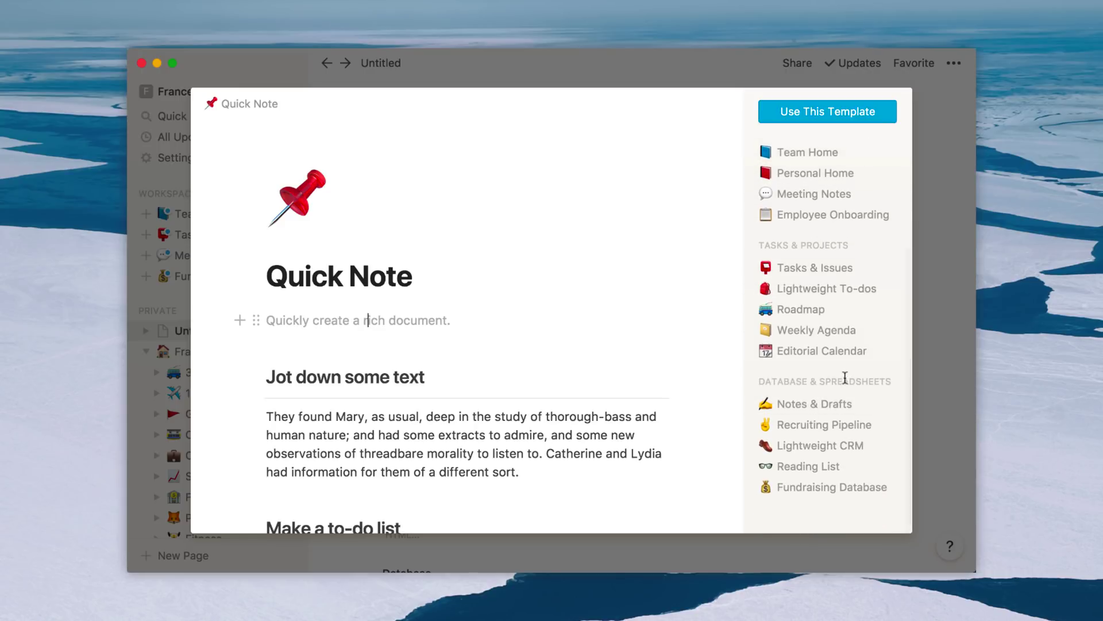
{"action": "scroll", "coordinate": [821, 363], "scroll_direction": "up", "scroll_amount": 5}
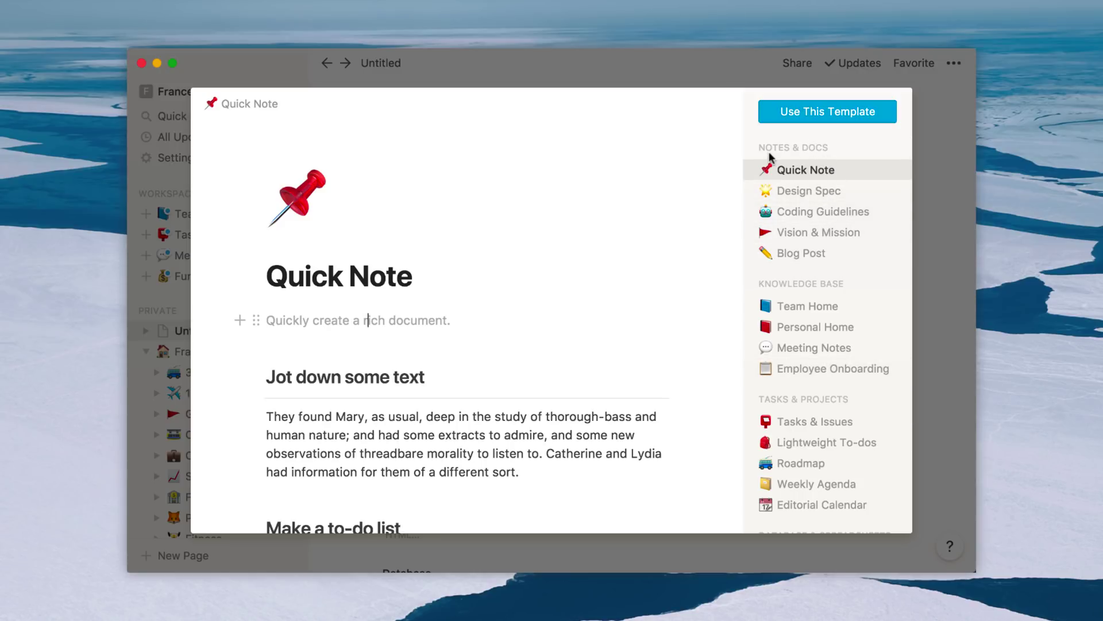
{"action": "scroll", "coordinate": [832, 311], "scroll_direction": "down", "scroll_amount": 3}
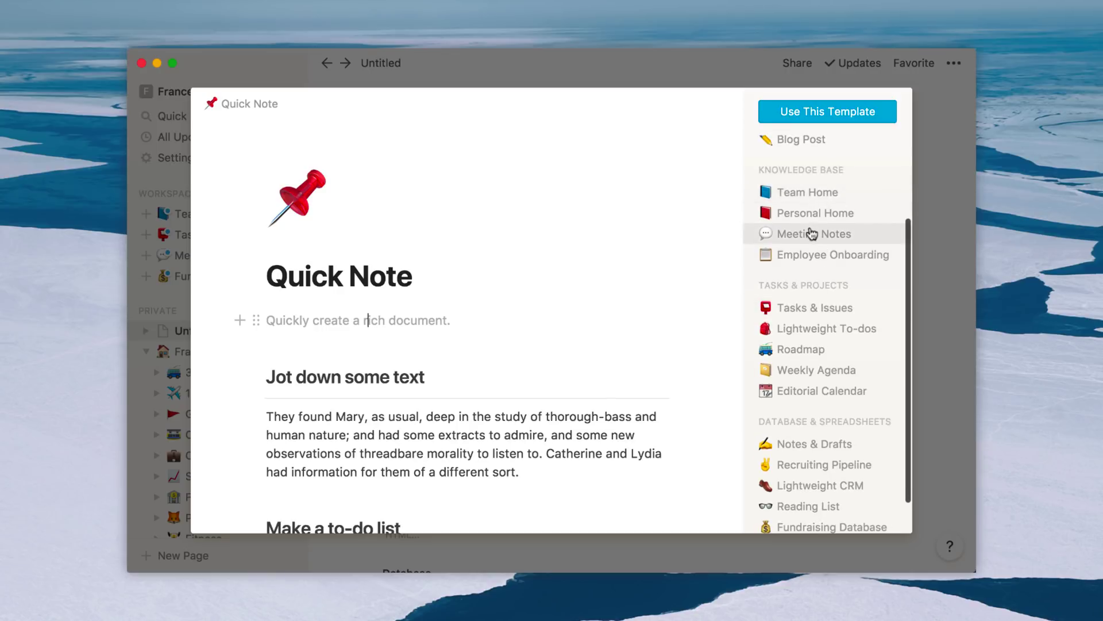
{"action": "scroll", "coordinate": [828, 251], "scroll_direction": "up", "scroll_amount": 3}
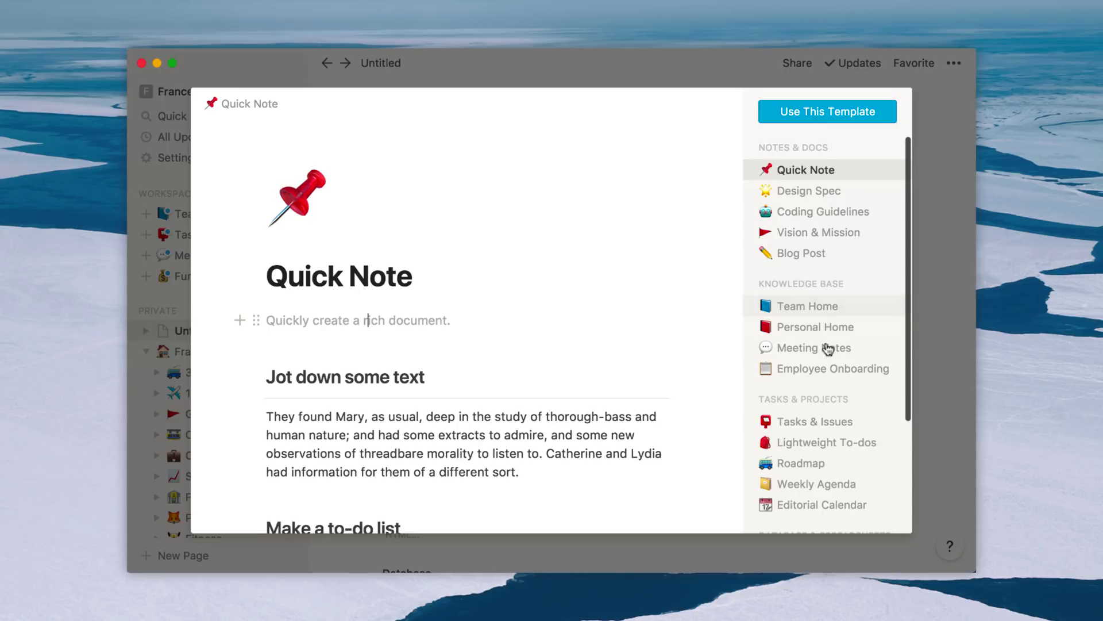
{"action": "scroll", "coordinate": [828, 348], "scroll_direction": "down", "scroll_amount": 4}
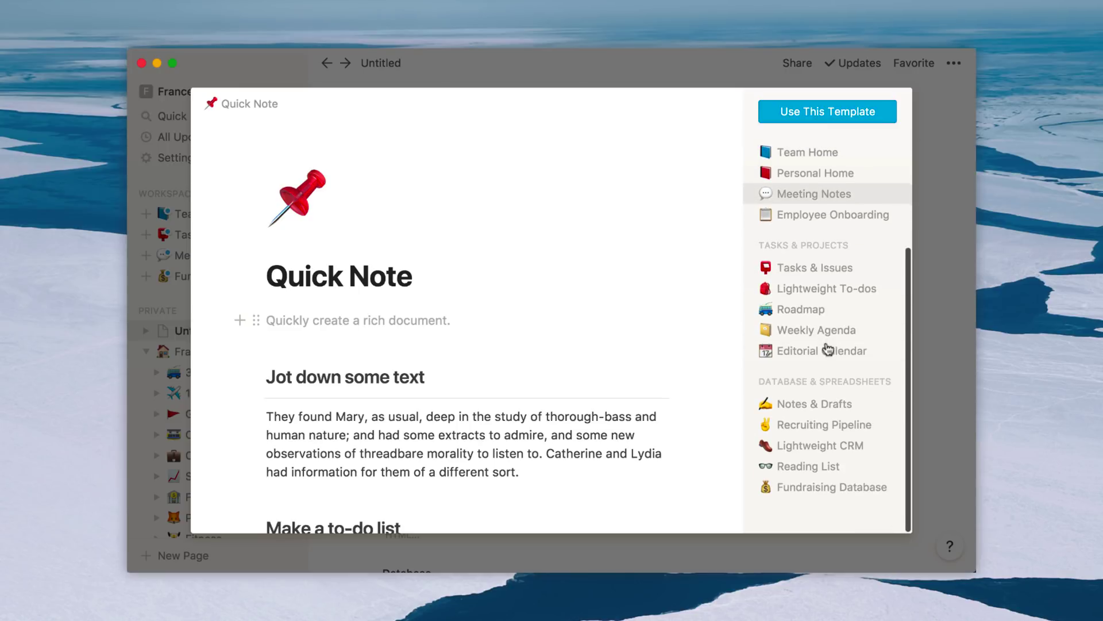
{"action": "left_click", "coordinate": [809, 269]}
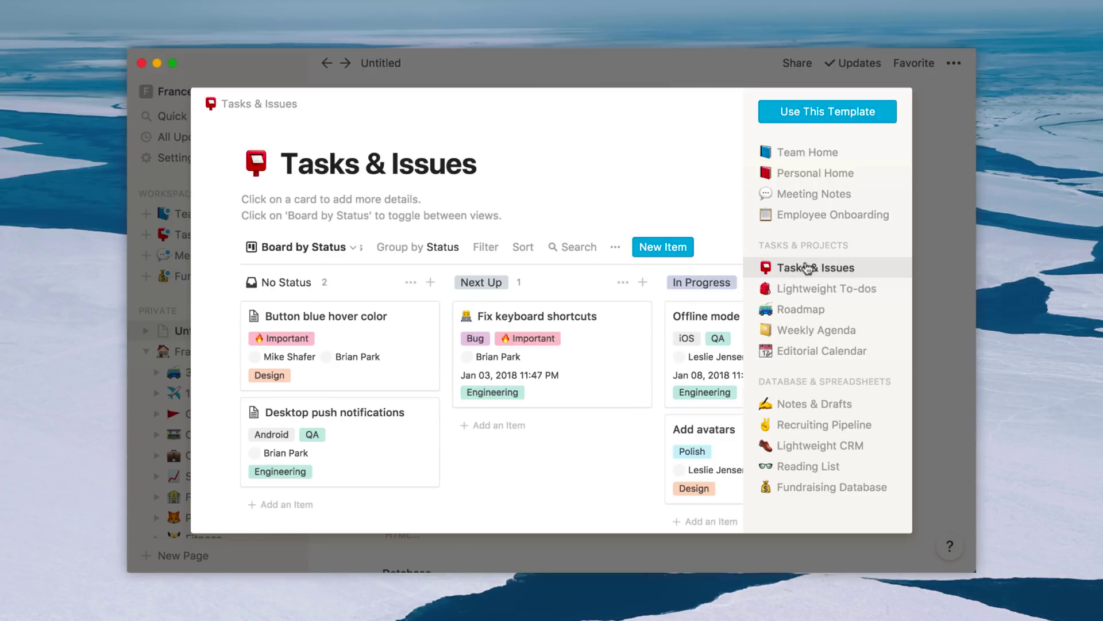
{"action": "scroll", "coordinate": [626, 401], "scroll_direction": "right", "scroll_amount": 8}
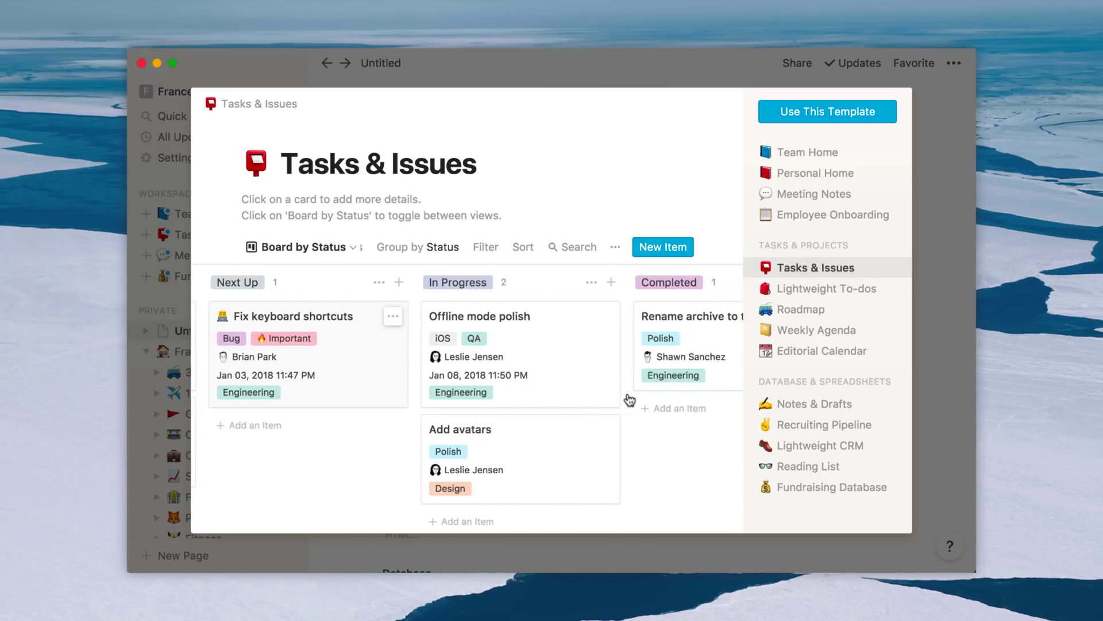
{"action": "scroll", "coordinate": [630, 400], "scroll_direction": "left", "scroll_amount": 8}
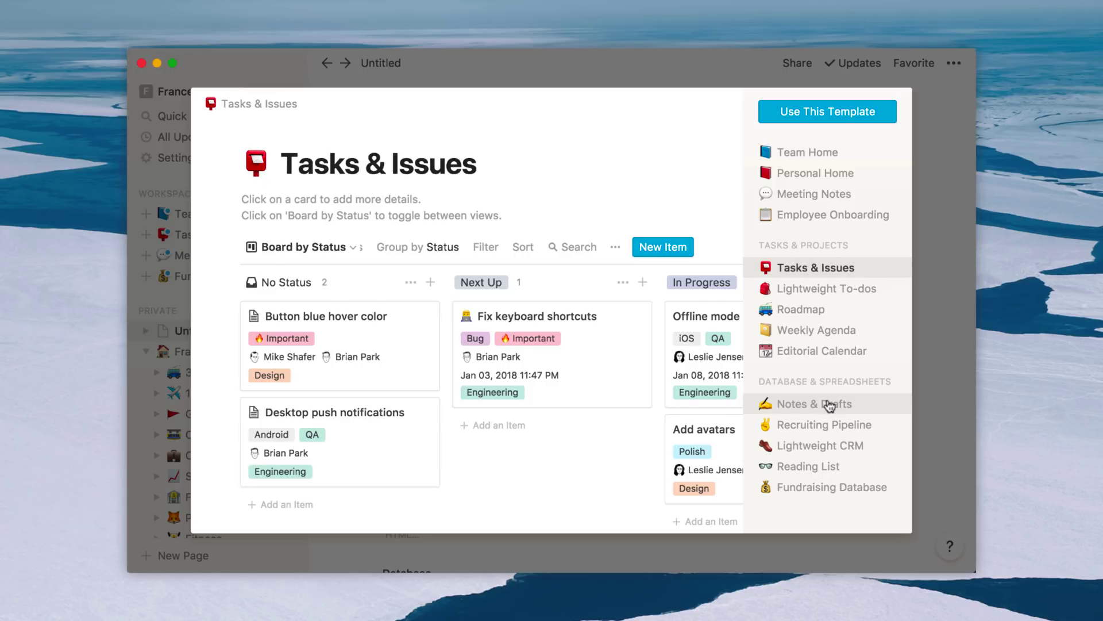
{"action": "left_click", "coordinate": [815, 425]}
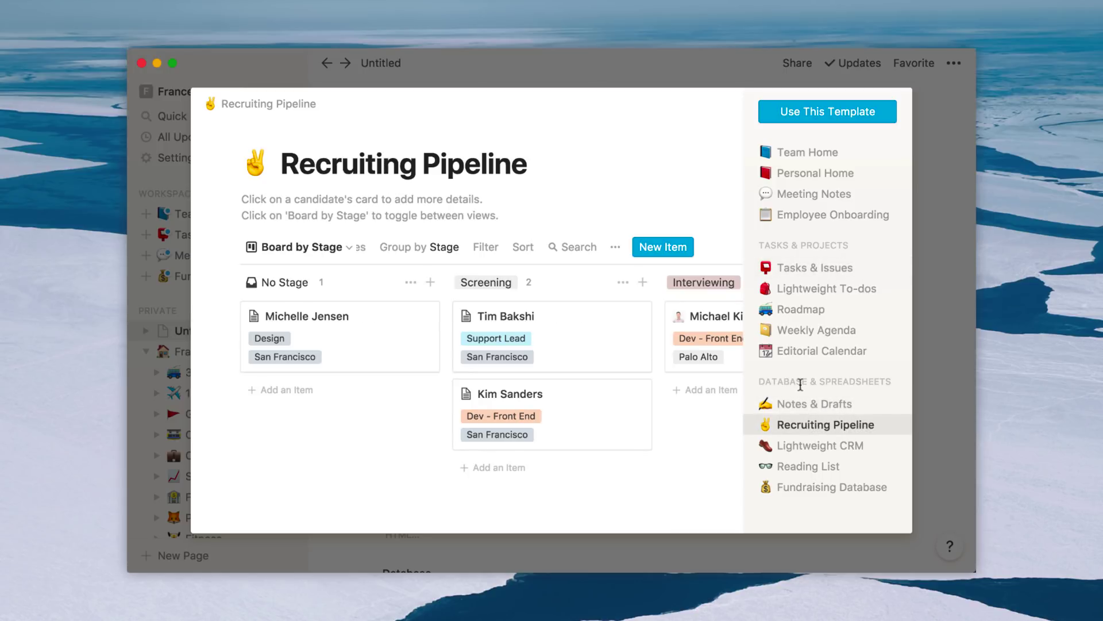
{"action": "scroll", "coordinate": [640, 342], "scroll_direction": "right", "scroll_amount": 6}
{"action": "scroll", "coordinate": [603, 343], "scroll_direction": "left", "scroll_amount": 6}
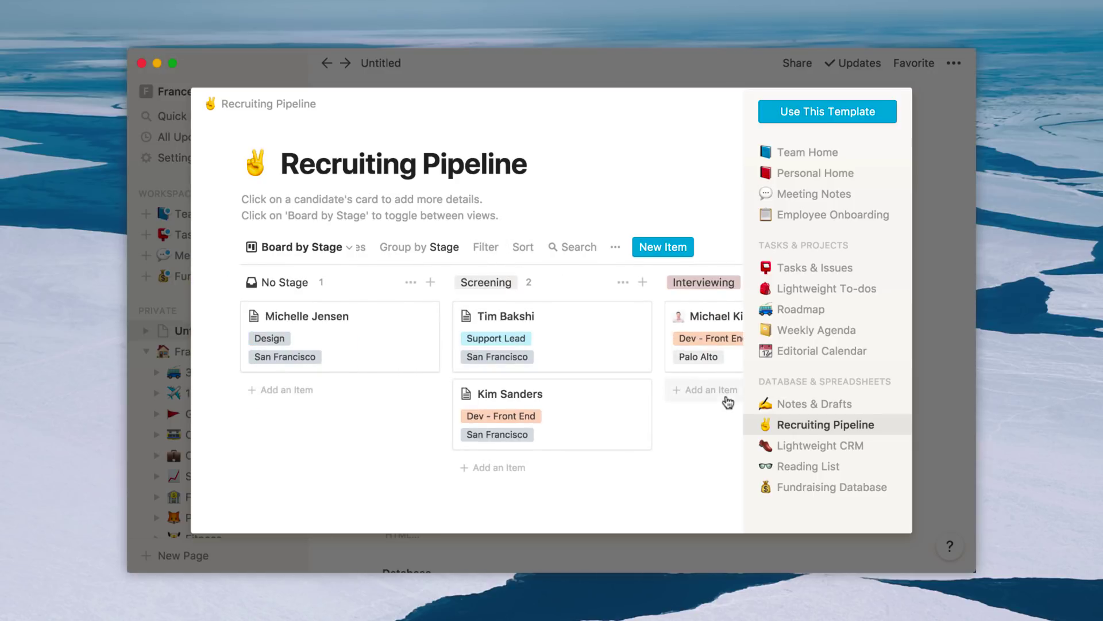
Step: Preview the Lightweight CRM template and select the Mary Meeks name cell
{"action": "left_click", "coordinate": [820, 445]}
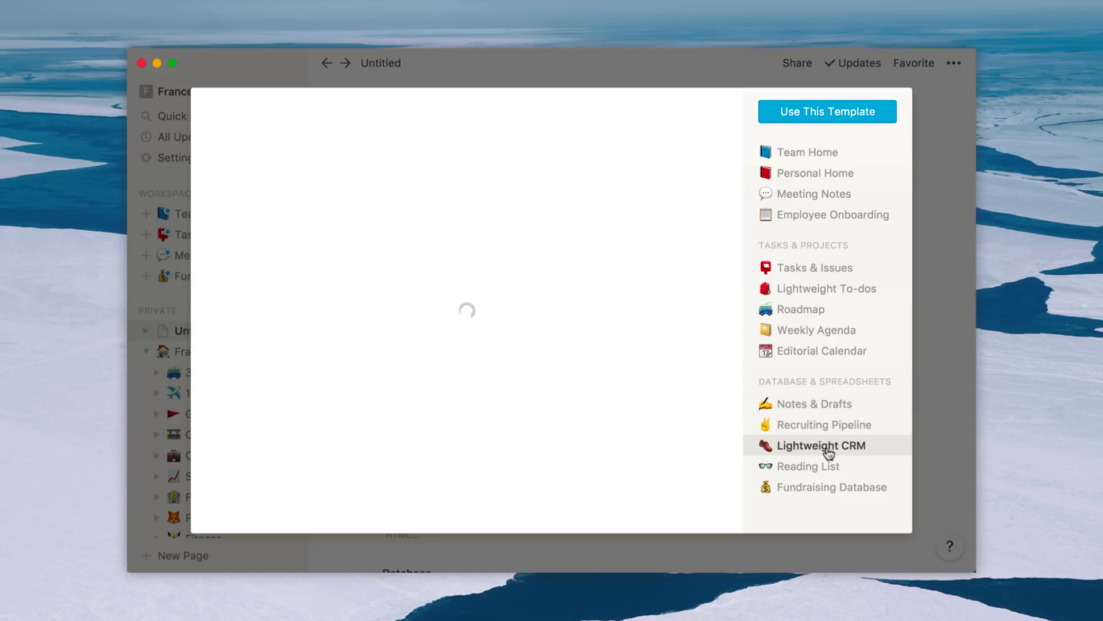
{"action": "scroll", "coordinate": [661, 381], "scroll_direction": "right", "scroll_amount": 10}
{"action": "scroll", "coordinate": [661, 381], "scroll_direction": "right", "scroll_amount": 5}
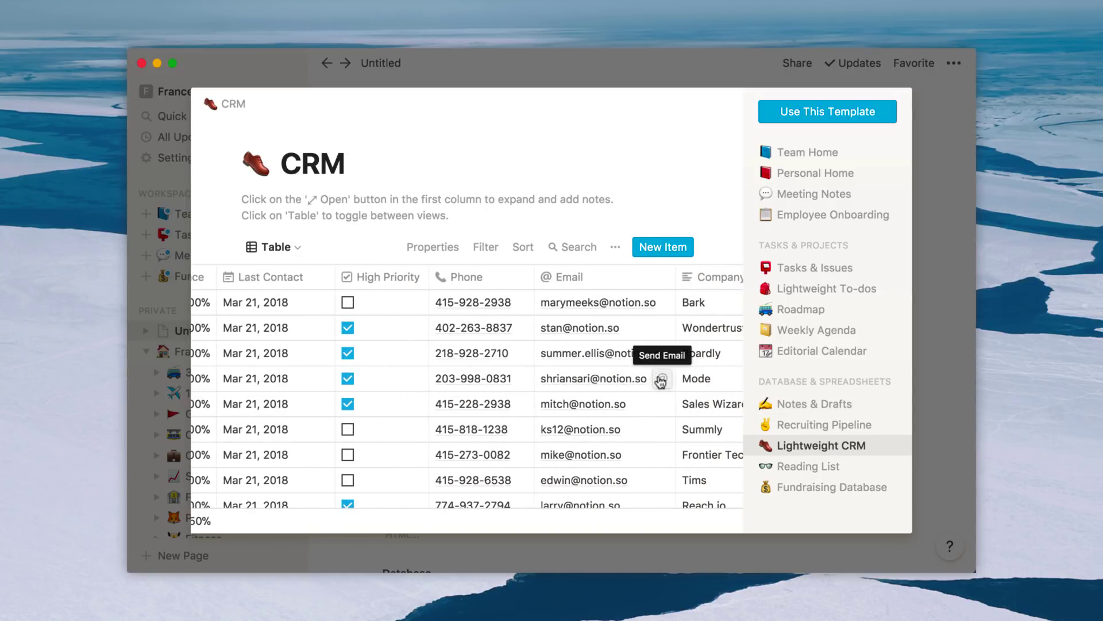
{"action": "scroll", "coordinate": [616, 393], "scroll_direction": "right", "scroll_amount": 5}
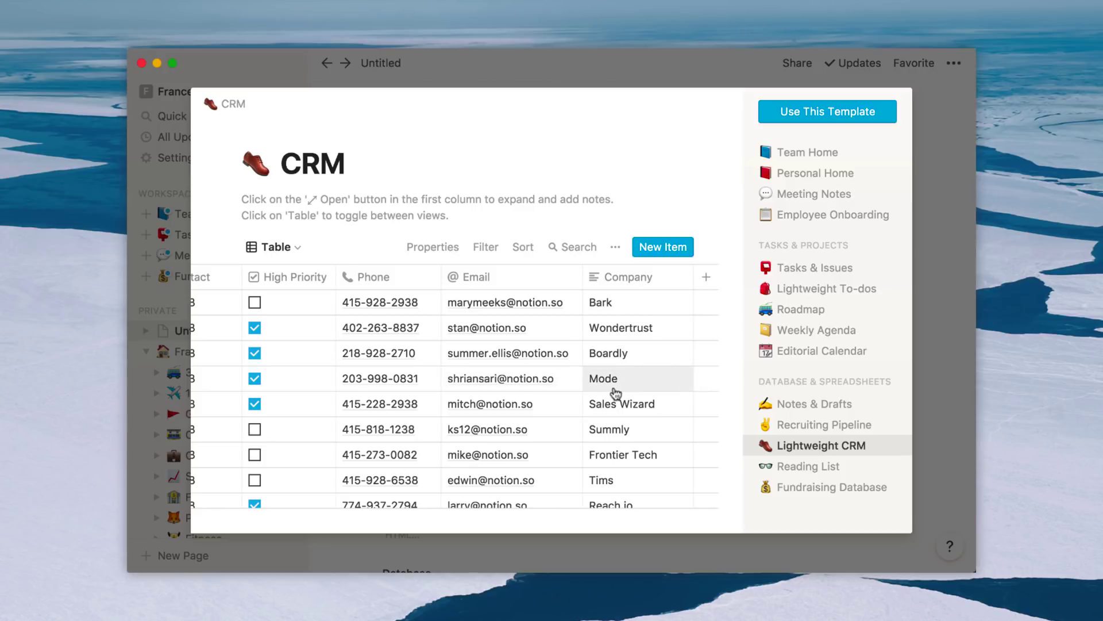
{"action": "scroll", "coordinate": [583, 387], "scroll_direction": "down", "scroll_amount": 5}
{"action": "scroll", "coordinate": [583, 388], "scroll_direction": "left", "scroll_amount": 10}
{"action": "scroll", "coordinate": [584, 388], "scroll_direction": "left", "scroll_amount": 8}
{"action": "scroll", "coordinate": [583, 388], "scroll_direction": "left", "scroll_amount": 3}
{"action": "scroll", "coordinate": [583, 388], "scroll_direction": "up", "scroll_amount": 5}
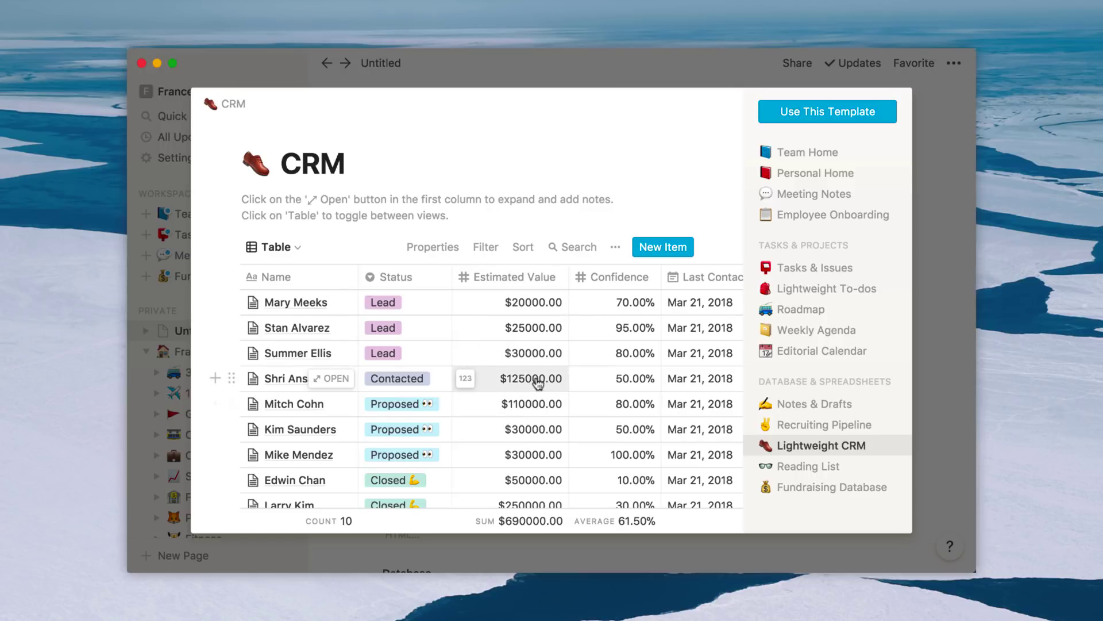
{"action": "mouse_move", "coordinate": [284, 302]}
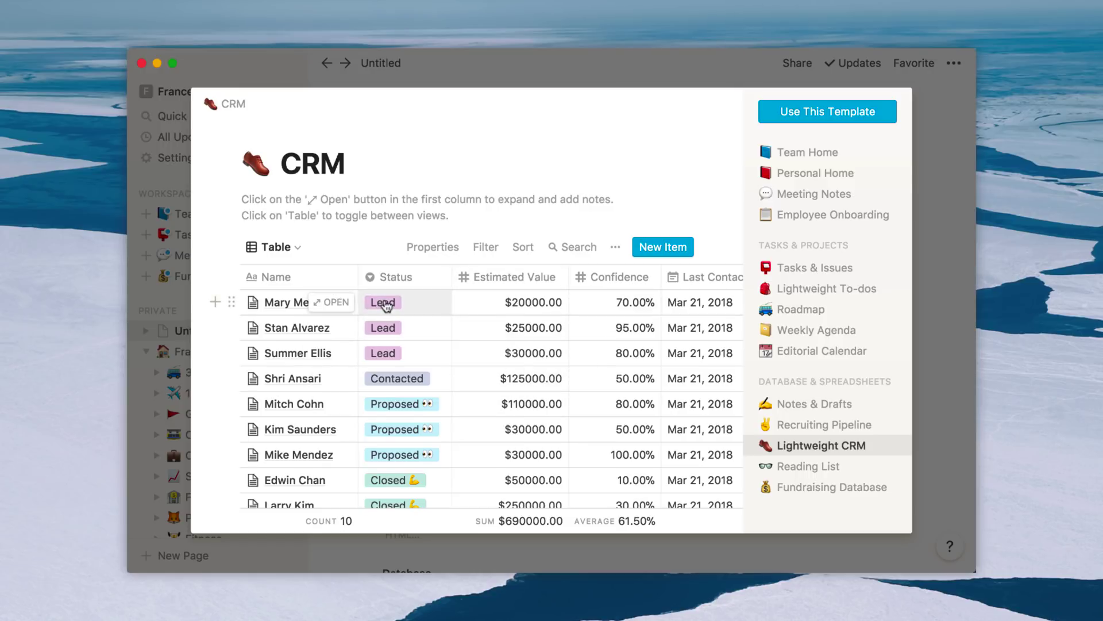
{"action": "left_click", "coordinate": [286, 306]}
{"action": "left_click", "coordinate": [284, 331]}
{"action": "left_click", "coordinate": [254, 304]}
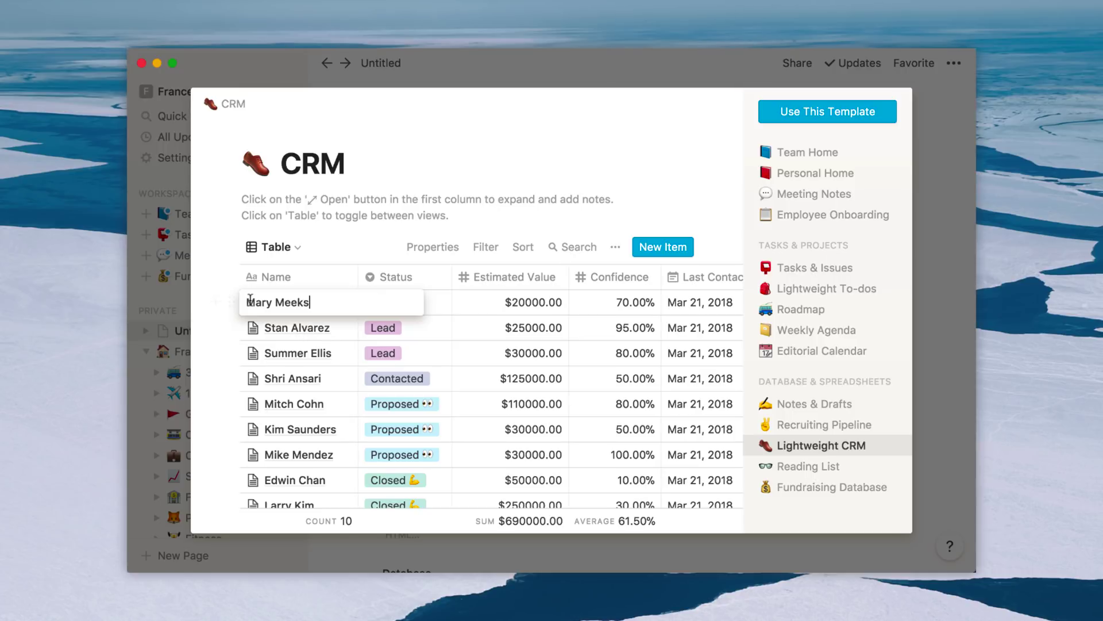
{"action": "left_click", "coordinate": [332, 302]}
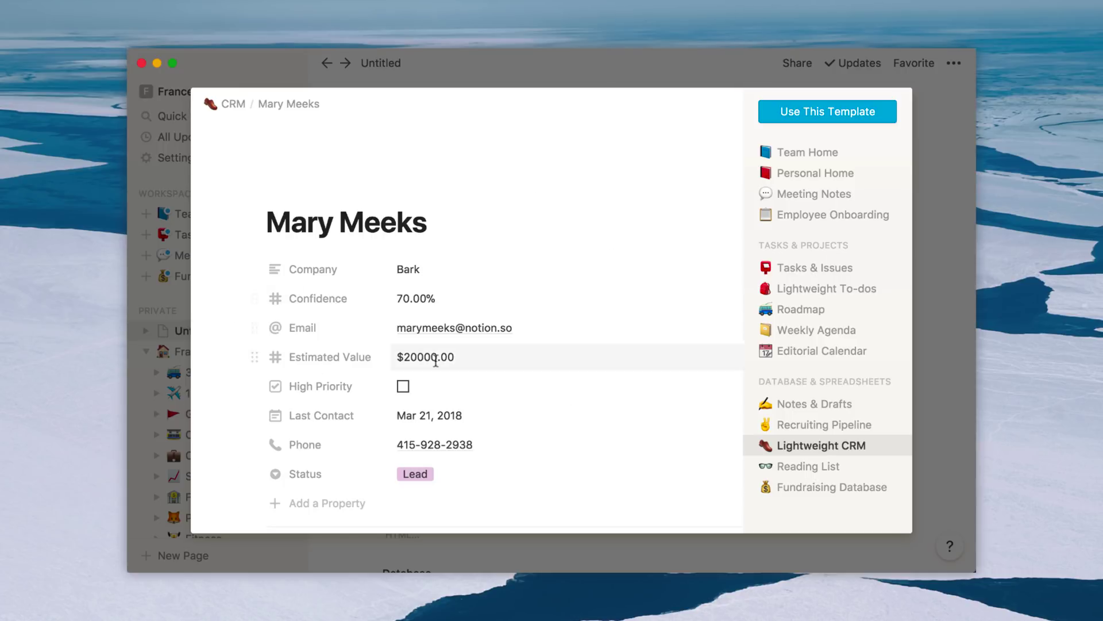
{"action": "scroll", "coordinate": [435, 364], "scroll_direction": "down", "scroll_amount": 10}
{"action": "scroll", "coordinate": [435, 365], "scroll_direction": "up", "scroll_amount": 10}
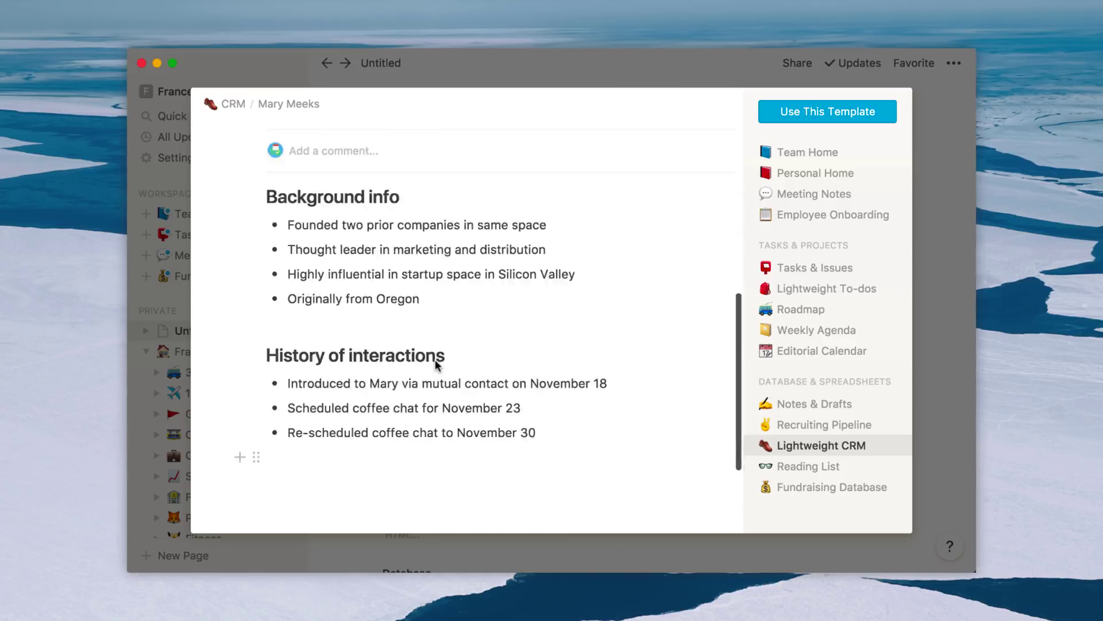
{"action": "left_click", "coordinate": [233, 104]}
{"action": "scroll", "coordinate": [530, 326], "scroll_direction": "down", "scroll_amount": 3}
{"action": "scroll", "coordinate": [530, 326], "scroll_direction": "down", "scroll_amount": 3}
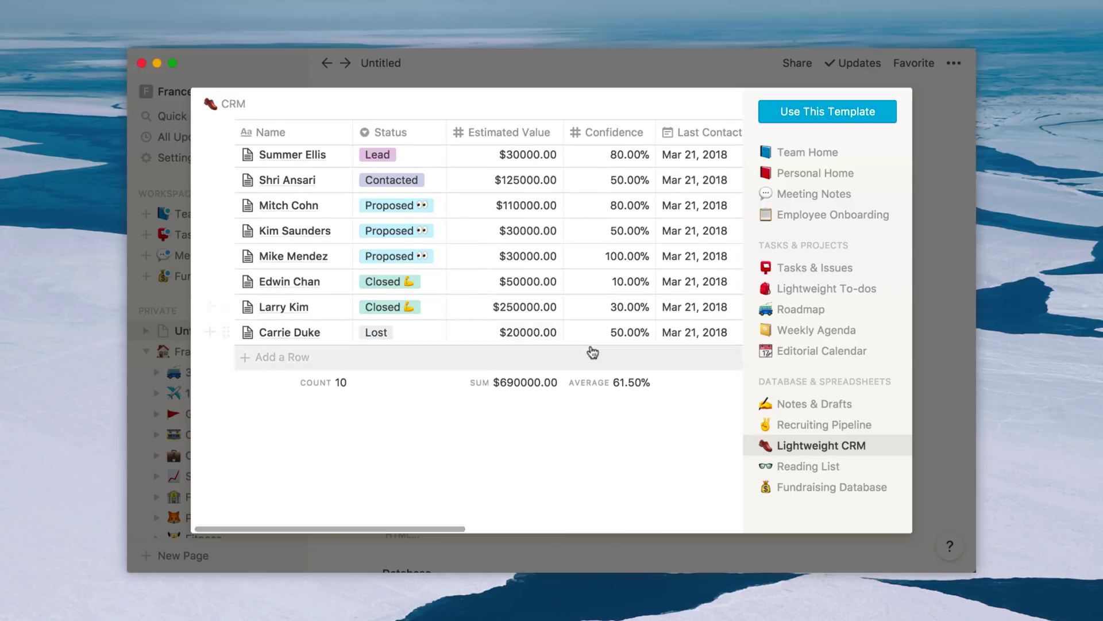
{"action": "scroll", "coordinate": [530, 326], "scroll_direction": "up", "scroll_amount": 8}
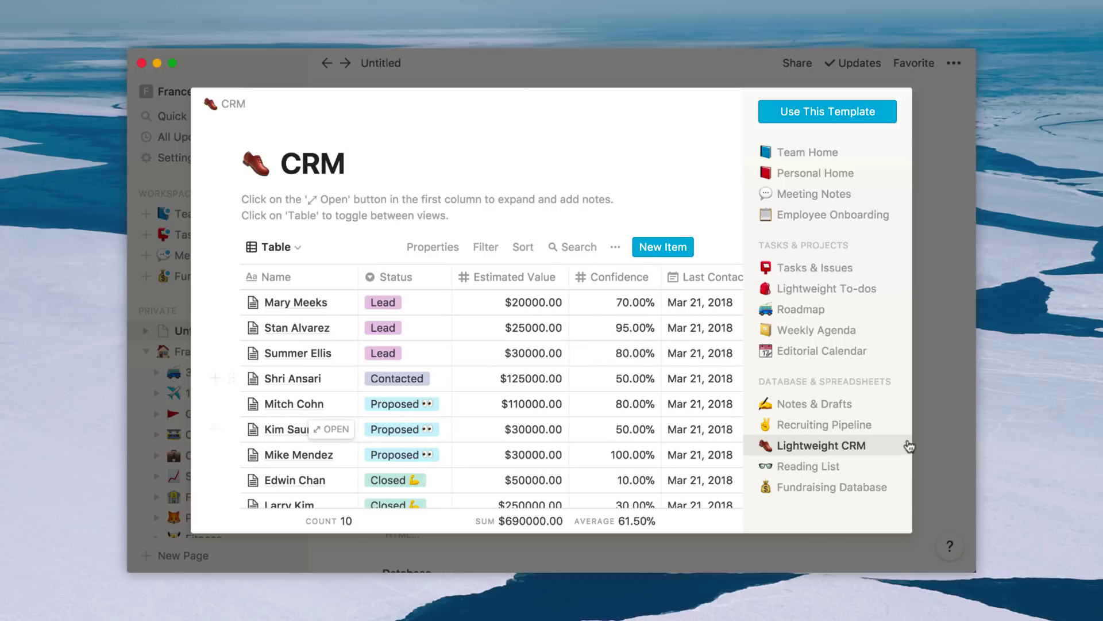
{"action": "left_click", "coordinate": [832, 488]}
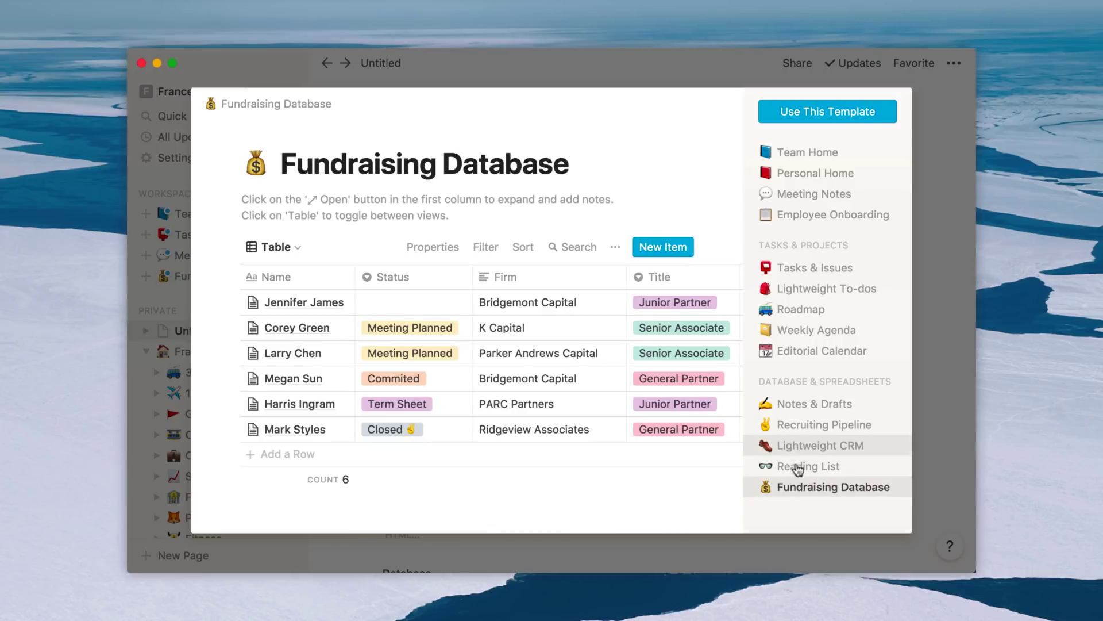
{"action": "scroll", "coordinate": [593, 385], "scroll_direction": "right", "scroll_amount": 5}
{"action": "scroll", "coordinate": [593, 385], "scroll_direction": "right", "scroll_amount": 3}
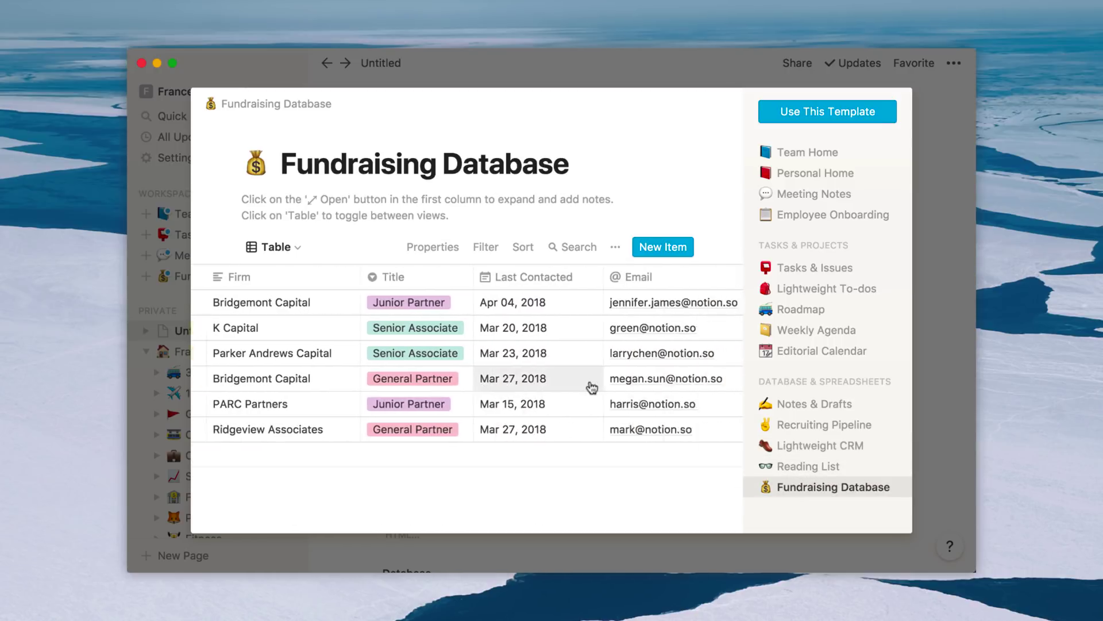
{"action": "scroll", "coordinate": [592, 385], "scroll_direction": "left", "scroll_amount": 8}
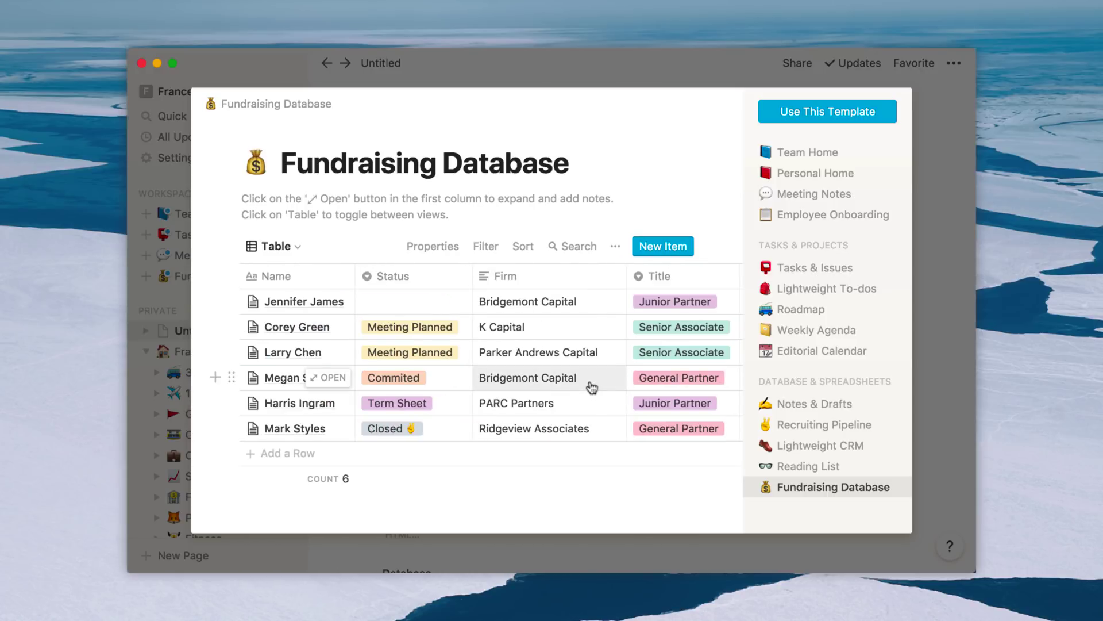
{"action": "scroll", "coordinate": [825, 250], "scroll_direction": "up", "scroll_amount": 5}
{"action": "scroll", "coordinate": [824, 233], "scroll_direction": "up", "scroll_amount": 4}
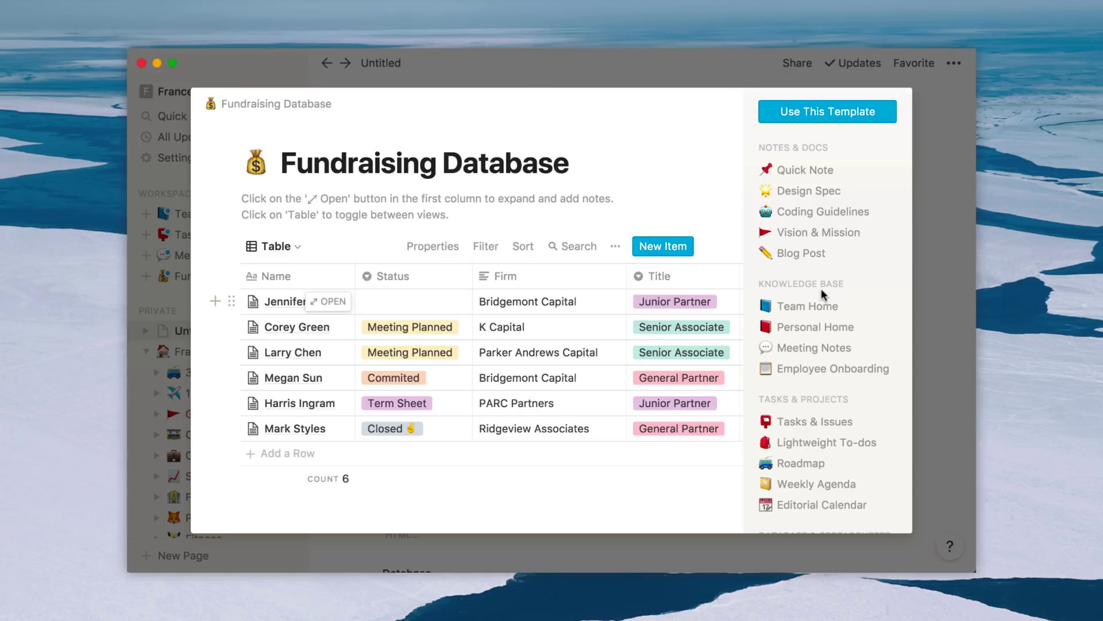
Step: Close the template gallery, delete the blank Untitled page, and start a block below the lists
{"action": "left_click", "coordinate": [938, 189]}
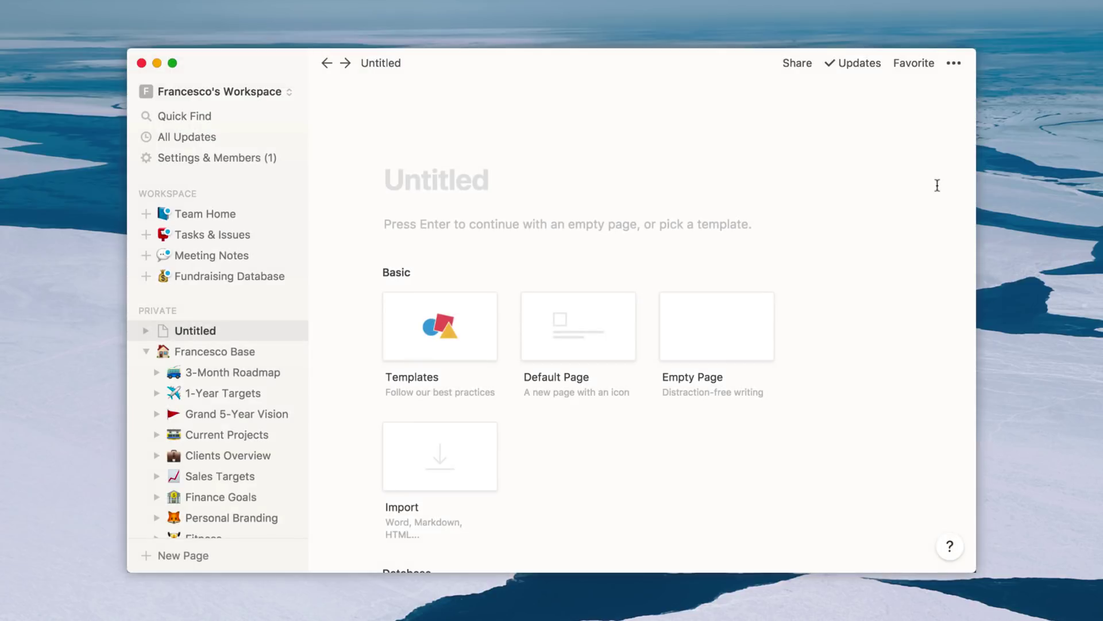
{"action": "left_click", "coordinate": [272, 330]}
{"action": "left_click", "coordinate": [317, 346]}
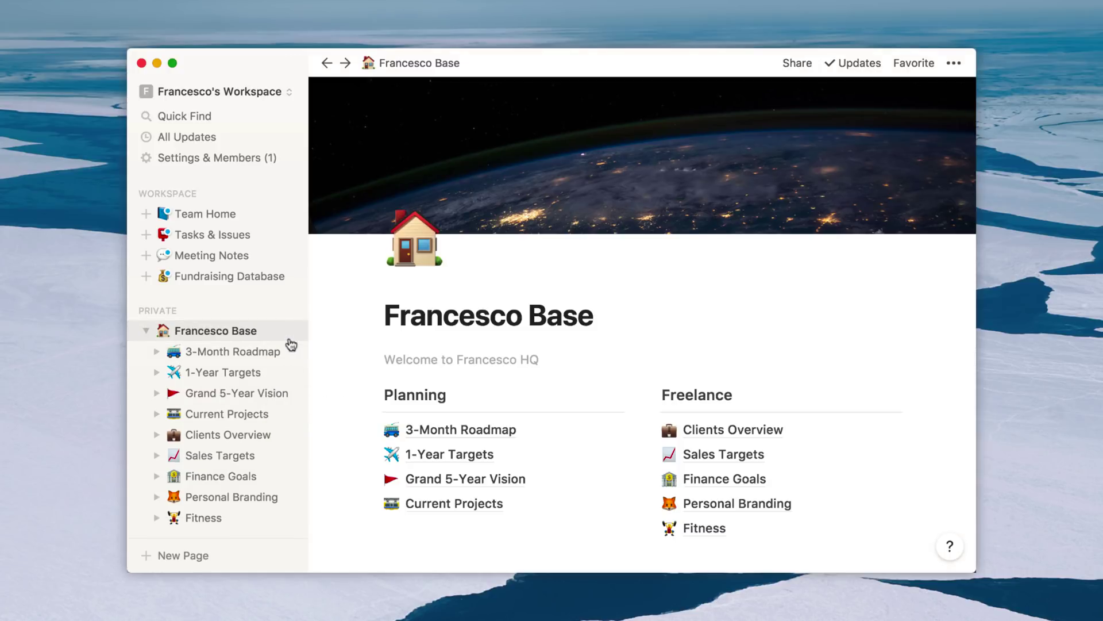
{"action": "scroll", "coordinate": [479, 411], "scroll_direction": "down", "scroll_amount": 4}
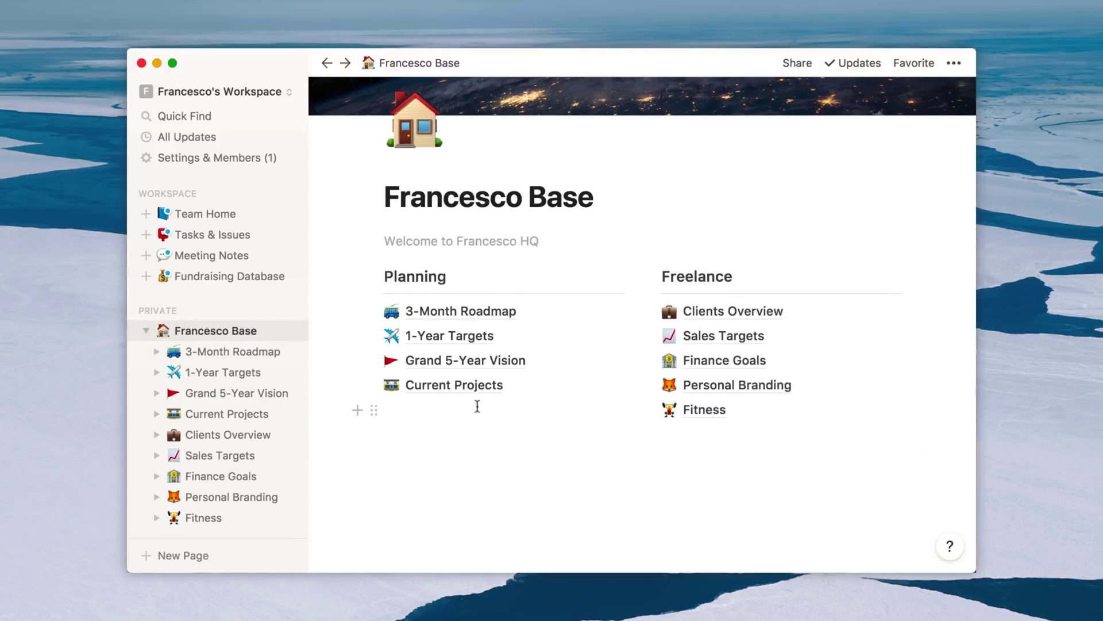
{"action": "left_click", "coordinate": [468, 429]}
{"action": "key", "text": "Return"}
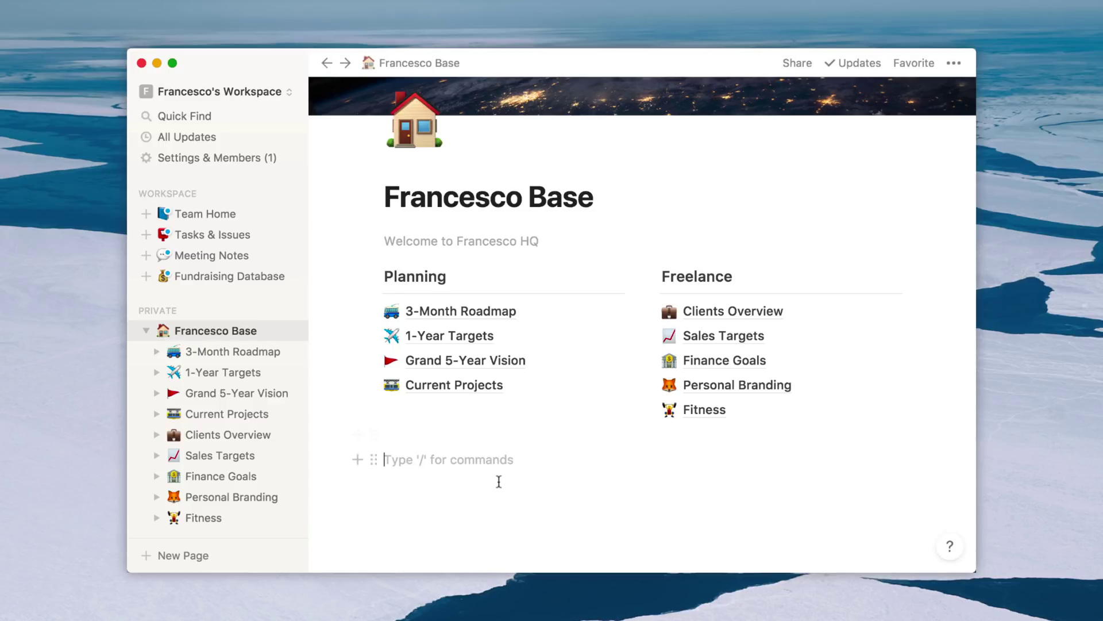
{"action": "scroll", "coordinate": [492, 465], "scroll_direction": "down", "scroll_amount": 2}
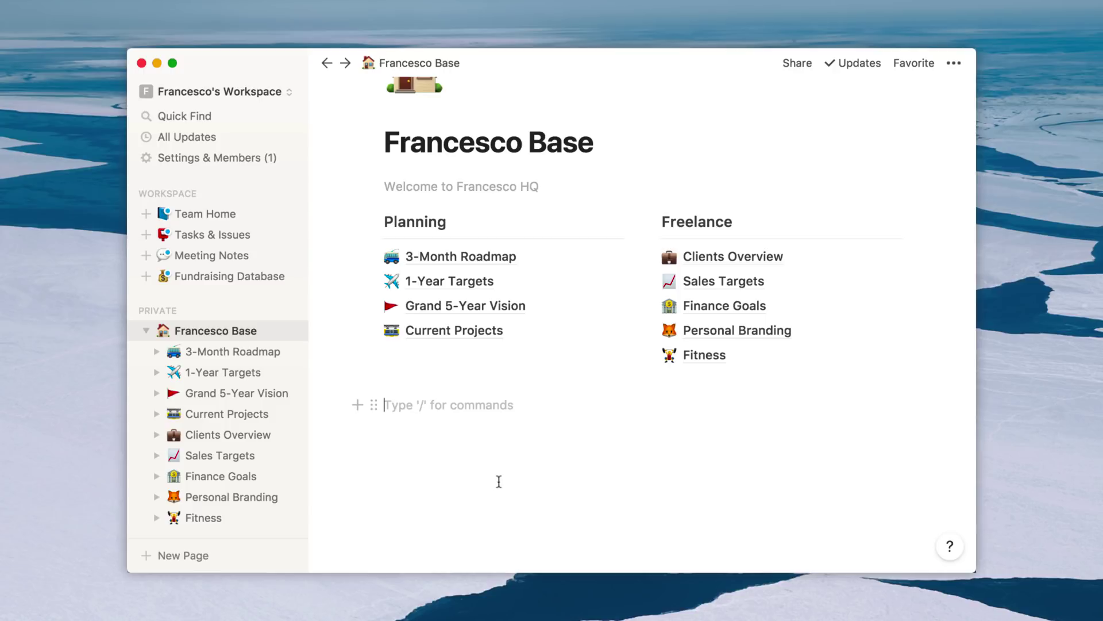
{"action": "type", "text": "/"}
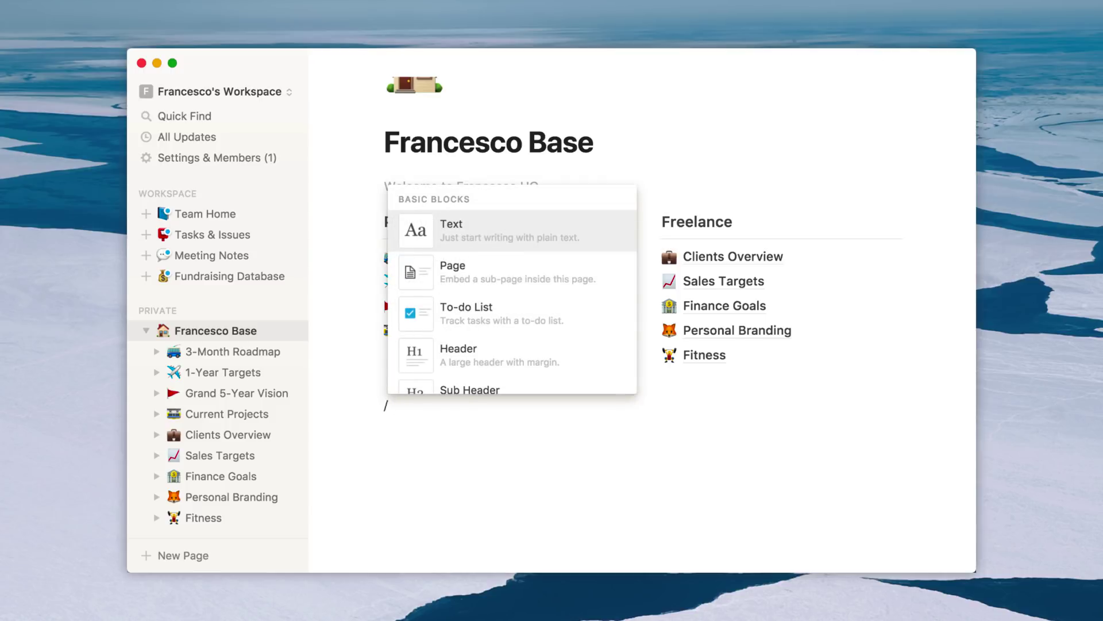
{"action": "type", "text": "tab"}
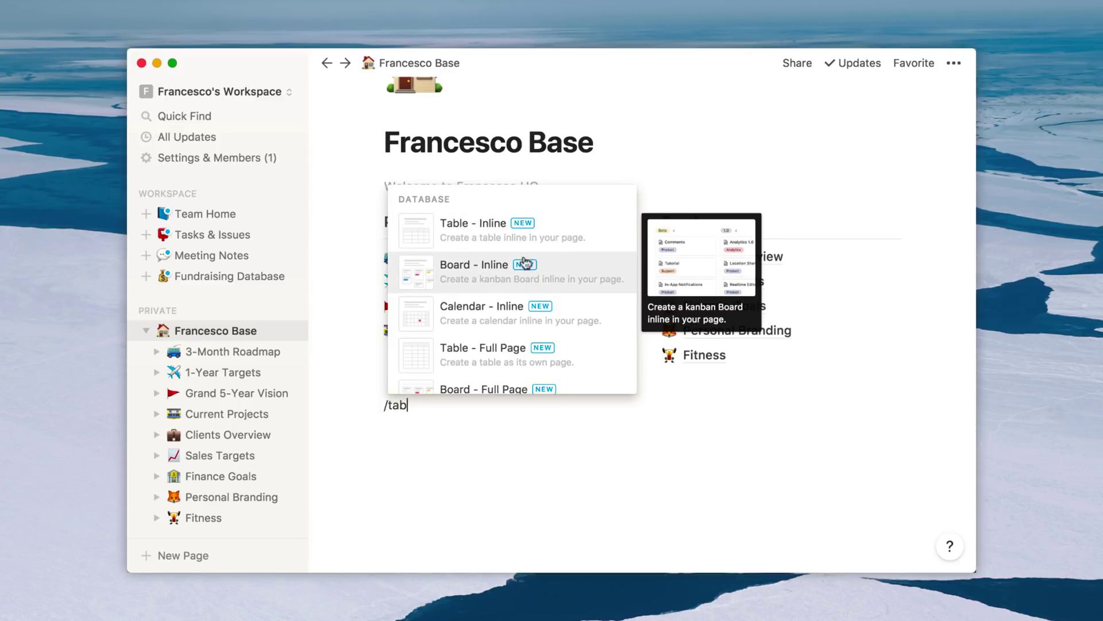
{"action": "scroll", "coordinate": [541, 337], "scroll_direction": "down", "scroll_amount": 2}
{"action": "scroll", "coordinate": [535, 340], "scroll_direction": "up", "scroll_amount": 2}
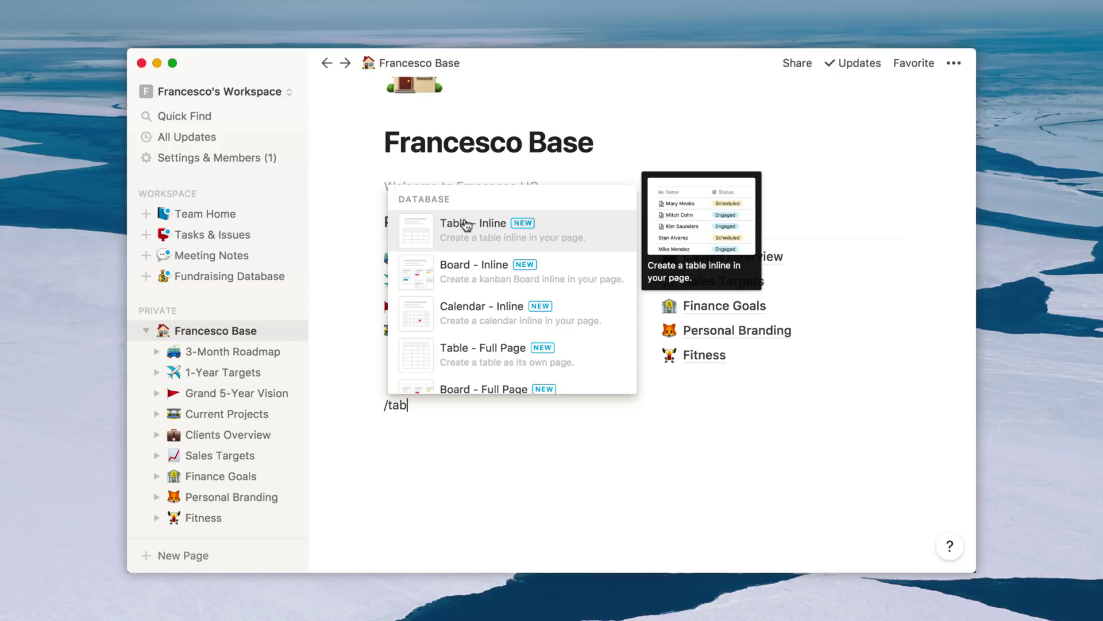
Step: Insert an inline table beneath the lists, then delete it from its ··· menu
{"action": "left_click", "coordinate": [466, 225]}
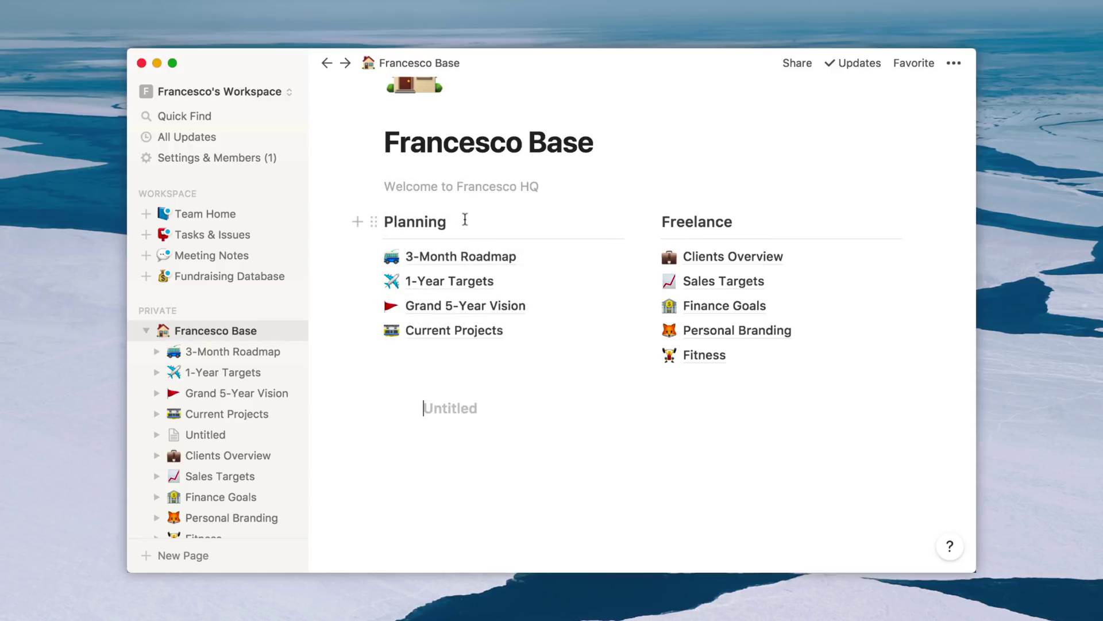
{"action": "scroll", "coordinate": [528, 371], "scroll_direction": "down", "scroll_amount": 3}
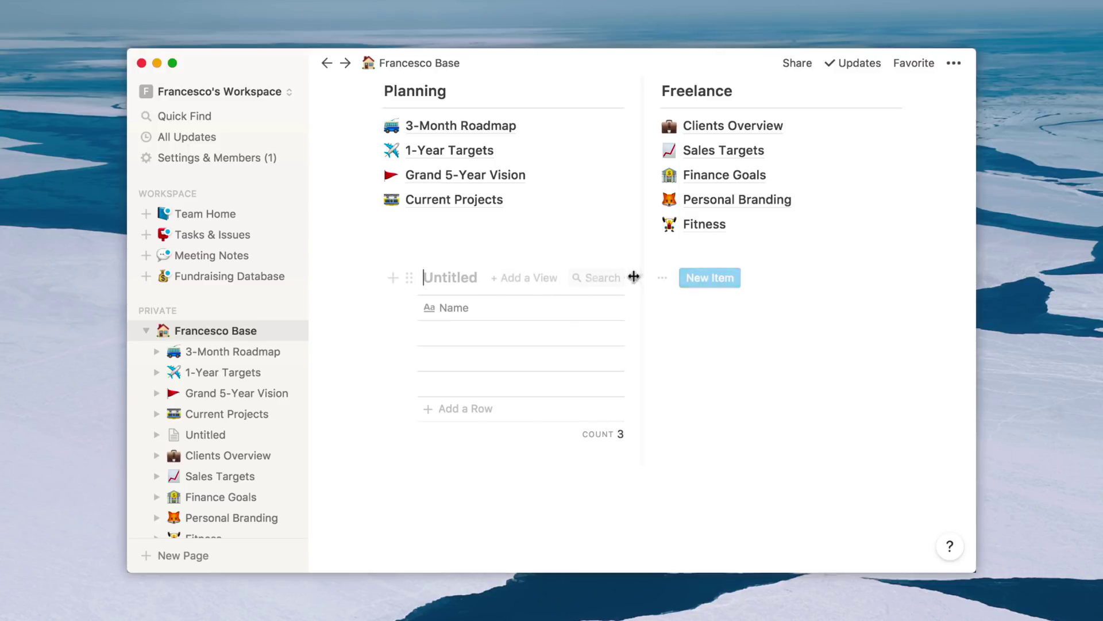
{"action": "mouse_move", "coordinate": [518, 278]}
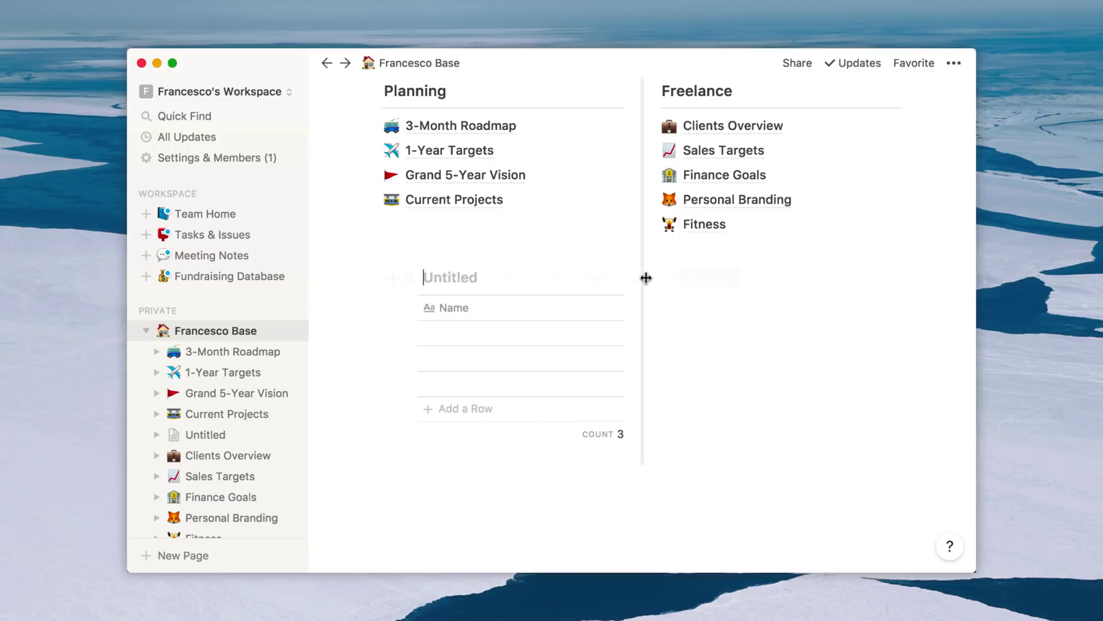
{"action": "left_click", "coordinate": [662, 278]}
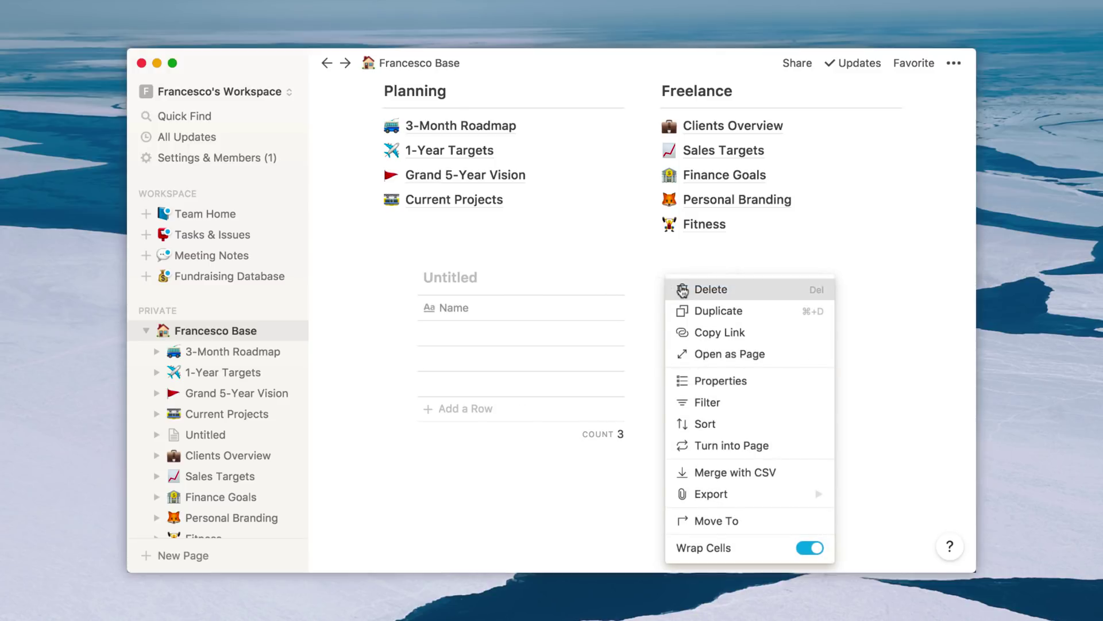
{"action": "left_click", "coordinate": [707, 292]}
Step: Create a full-page table database under Current Projects and title it 'Table Sample'
{"action": "left_click", "coordinate": [467, 408]}
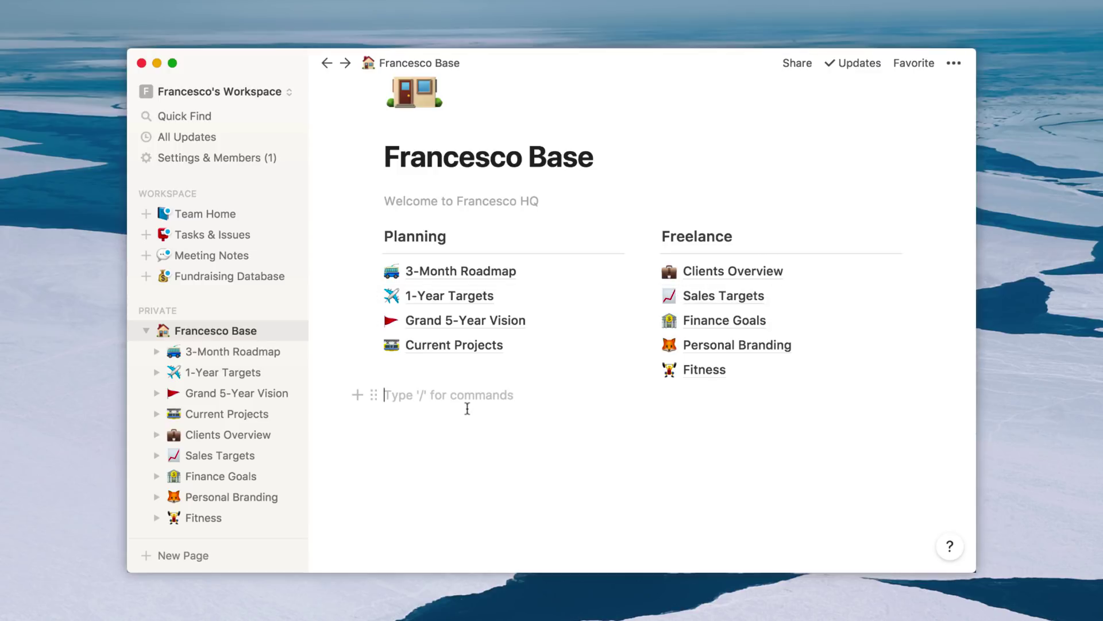
{"action": "left_click", "coordinate": [447, 370]}
{"action": "type", "text": "/"}
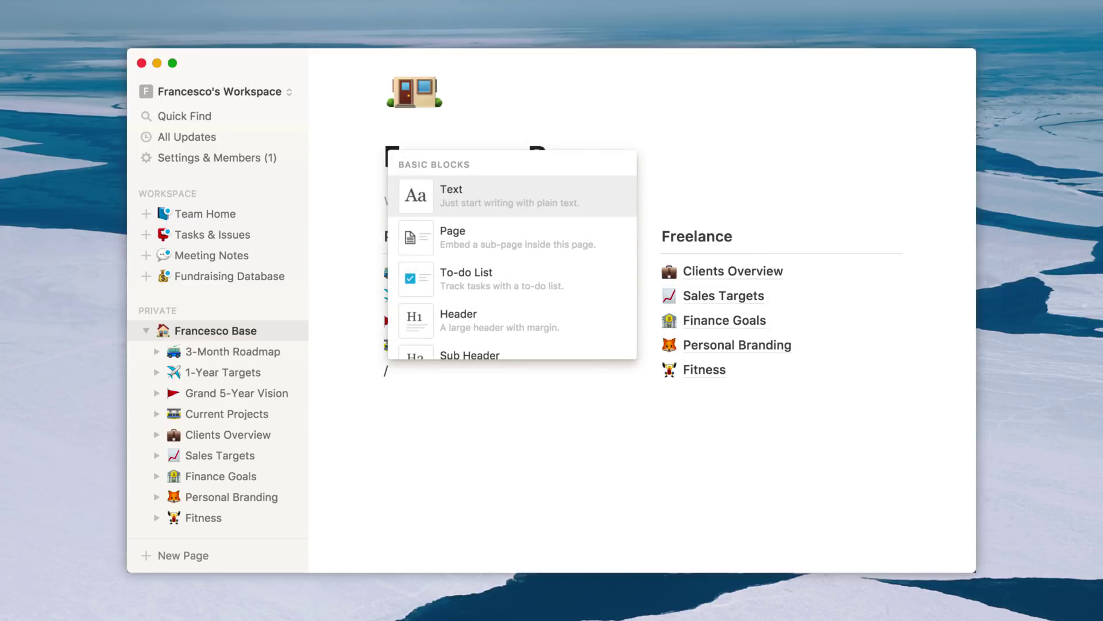
{"action": "type", "text": "tab"}
{"action": "scroll", "coordinate": [521, 262], "scroll_direction": "down", "scroll_amount": 3}
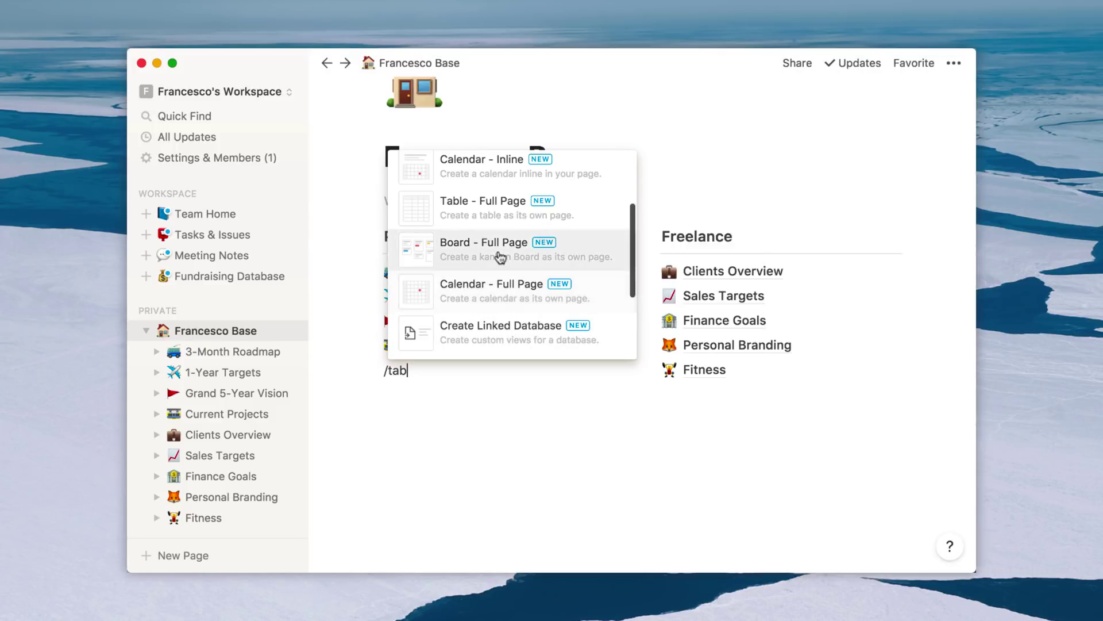
{"action": "scroll", "coordinate": [520, 262], "scroll_direction": "up", "scroll_amount": 2}
{"action": "left_click", "coordinate": [520, 279]}
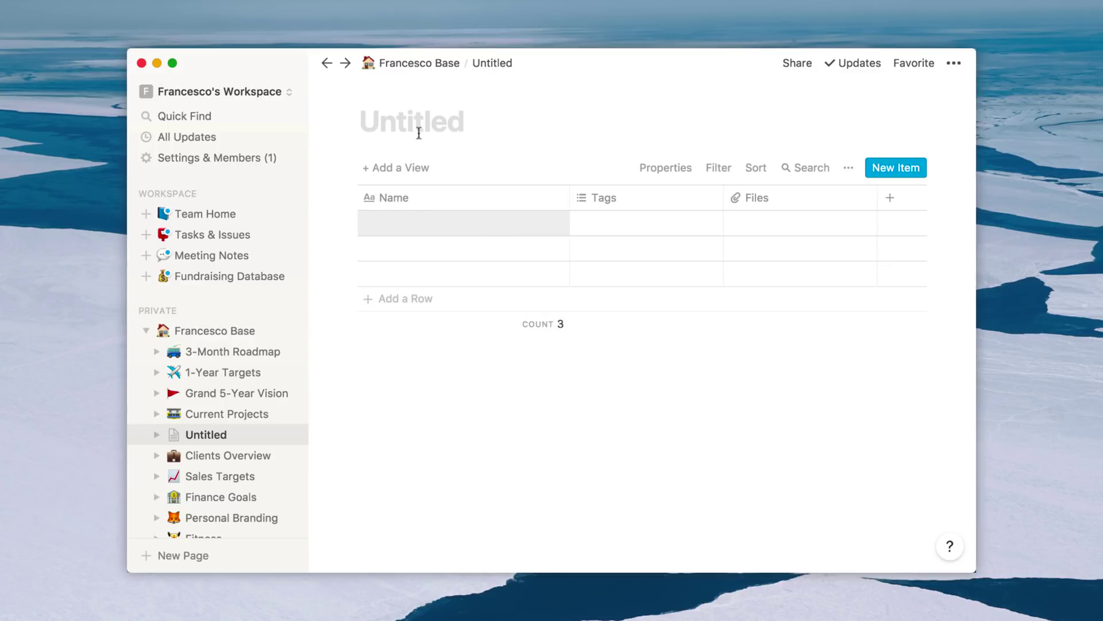
{"action": "left_click", "coordinate": [418, 124]}
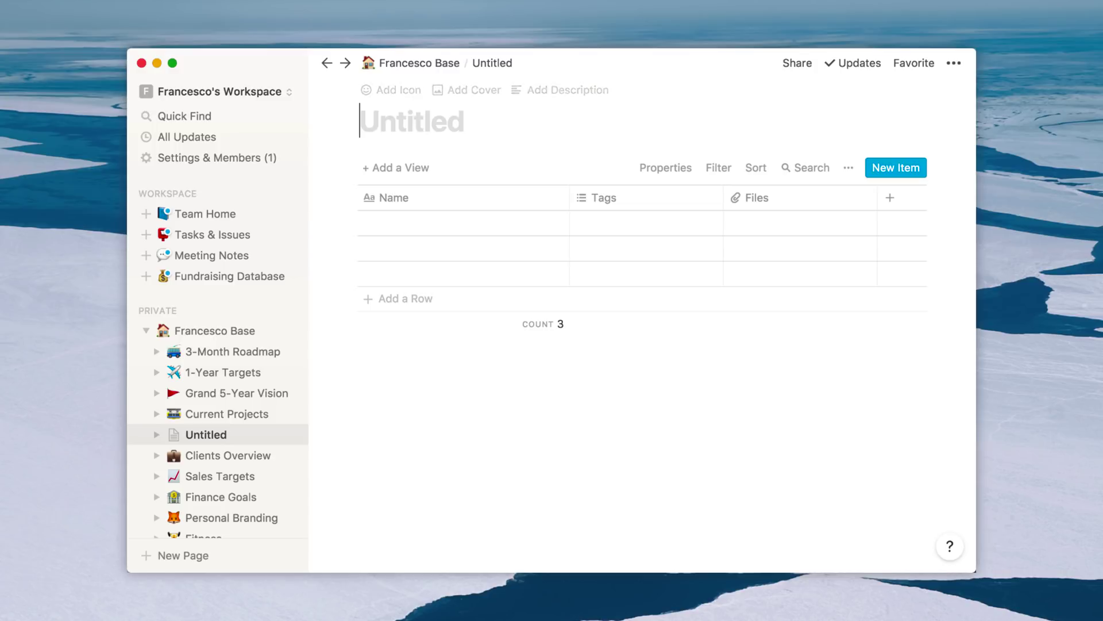
{"action": "type", "text": "Tba"}
{"action": "key", "text": "BackSpace"}
{"action": "key", "text": "BackSpace"}
{"action": "type", "text": "able D"}
{"action": "key", "text": "BackSpace"}
{"action": "type", "text": "Smap"}
{"action": "key", "text": "BackSpace"}
{"action": "key", "text": "BackSpace"}
{"action": "key", "text": "BackSpace"}
{"action": "type", "text": "Sample"}
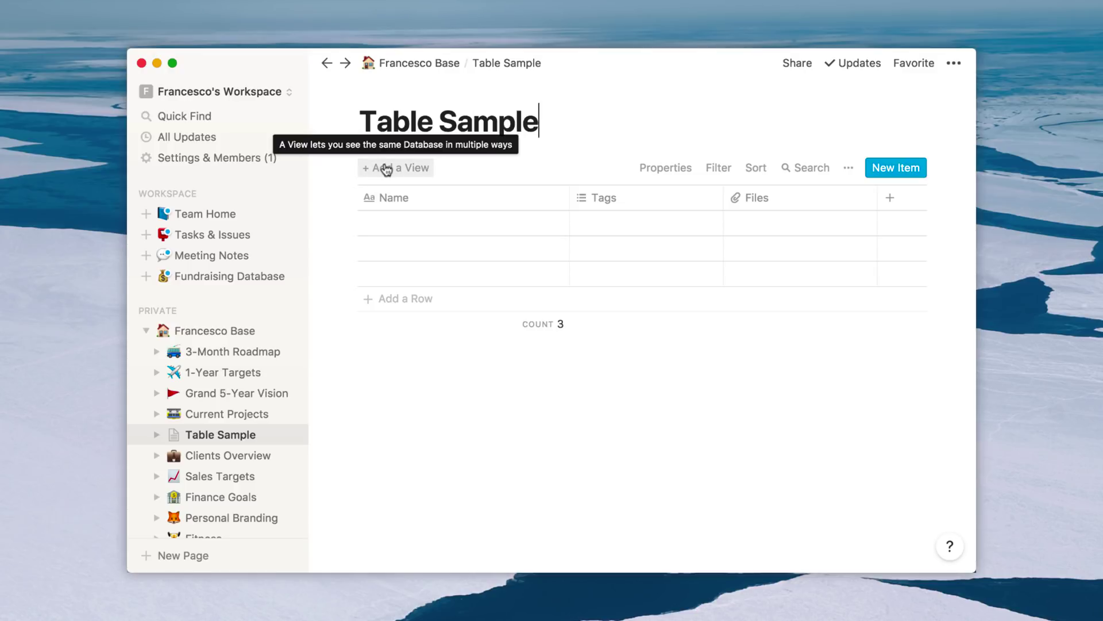
Step: Add a Calendar view to Table Sample, then switch back to Default View
{"action": "left_click", "coordinate": [387, 169]}
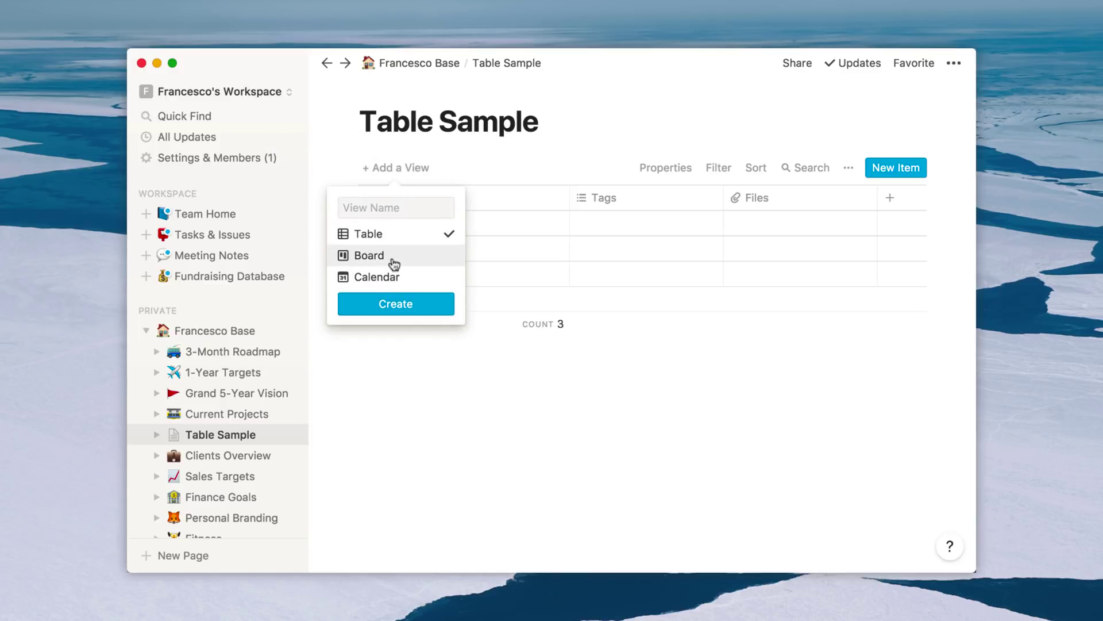
{"action": "left_click", "coordinate": [491, 173]}
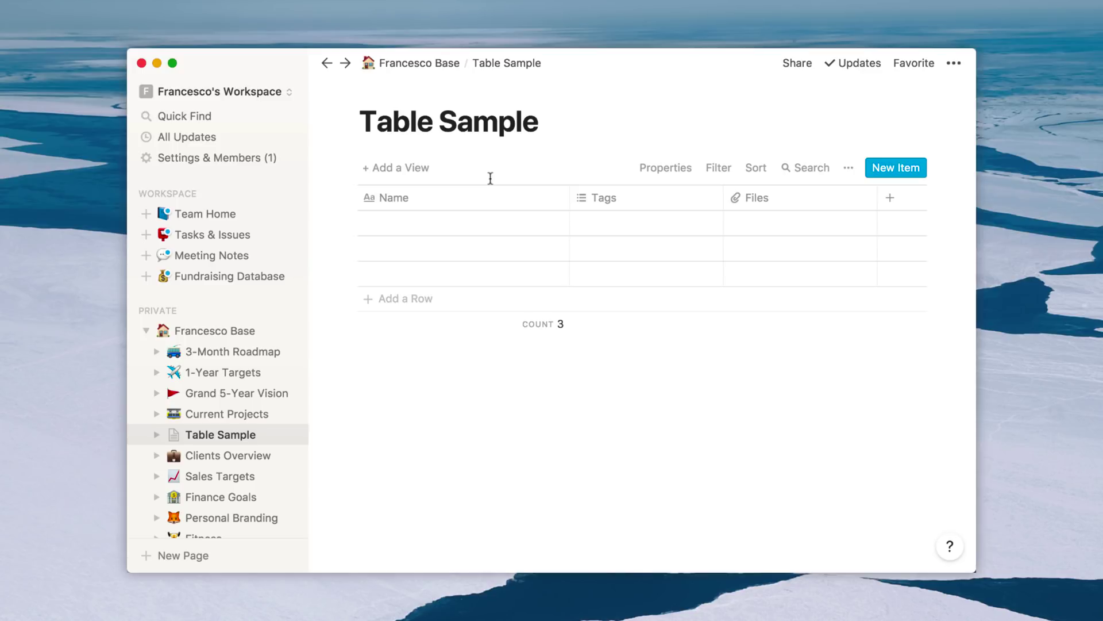
{"action": "left_click", "coordinate": [403, 170]}
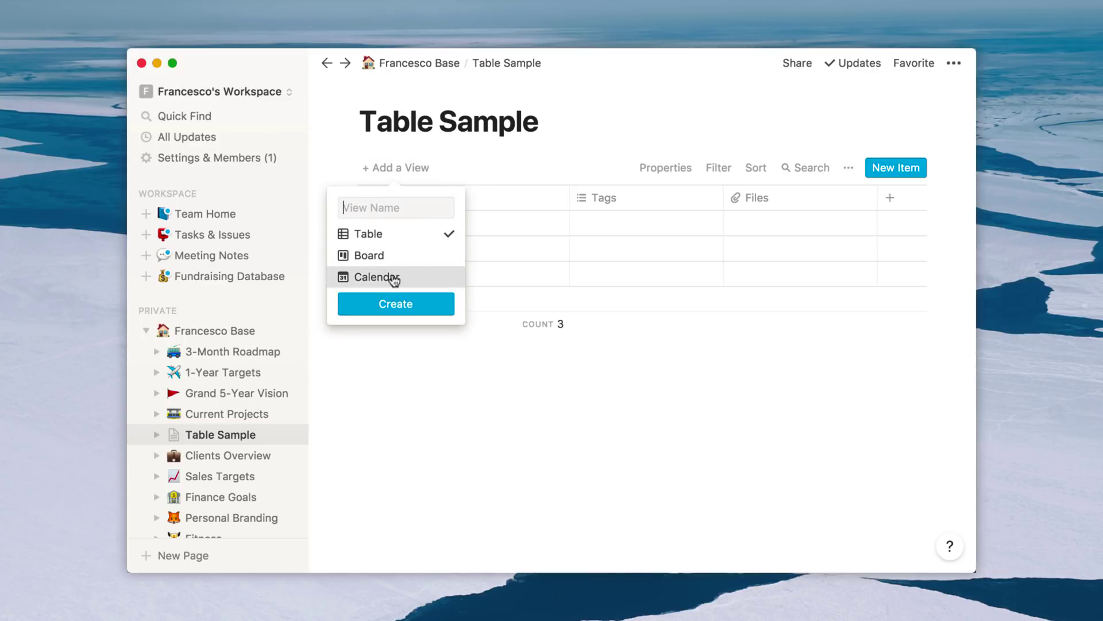
{"action": "left_click", "coordinate": [395, 304]}
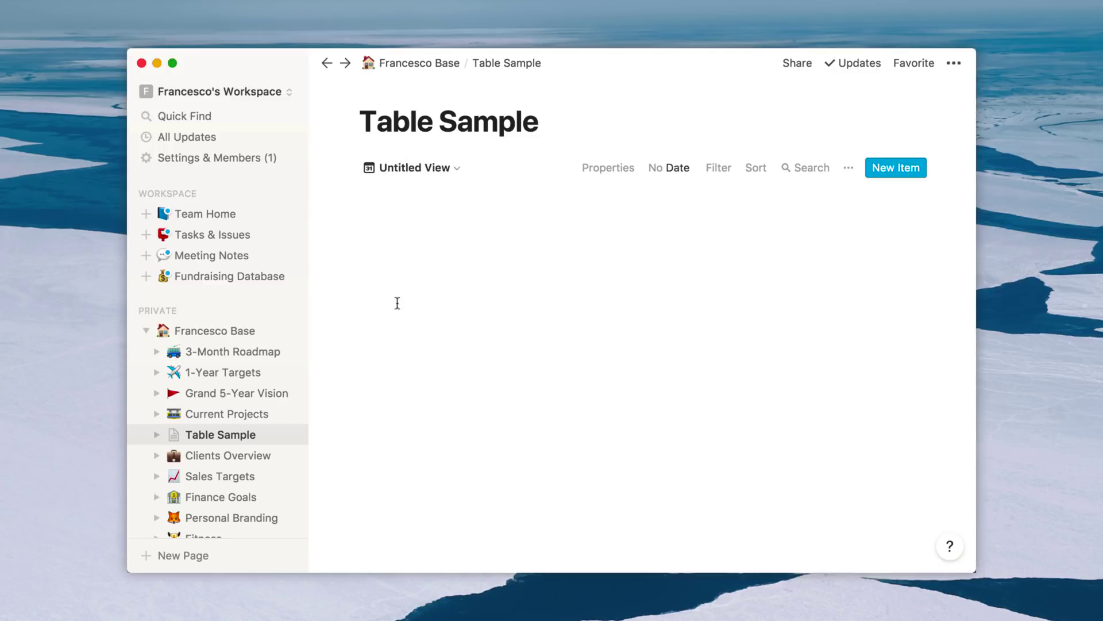
{"action": "left_click", "coordinate": [408, 169]}
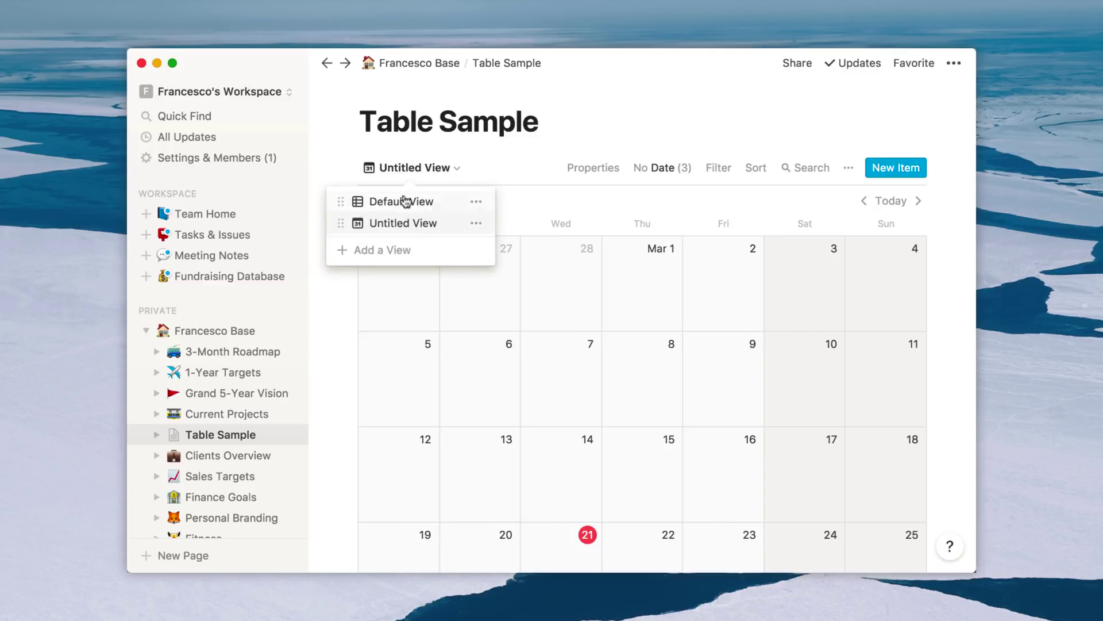
{"action": "left_click", "coordinate": [402, 202]}
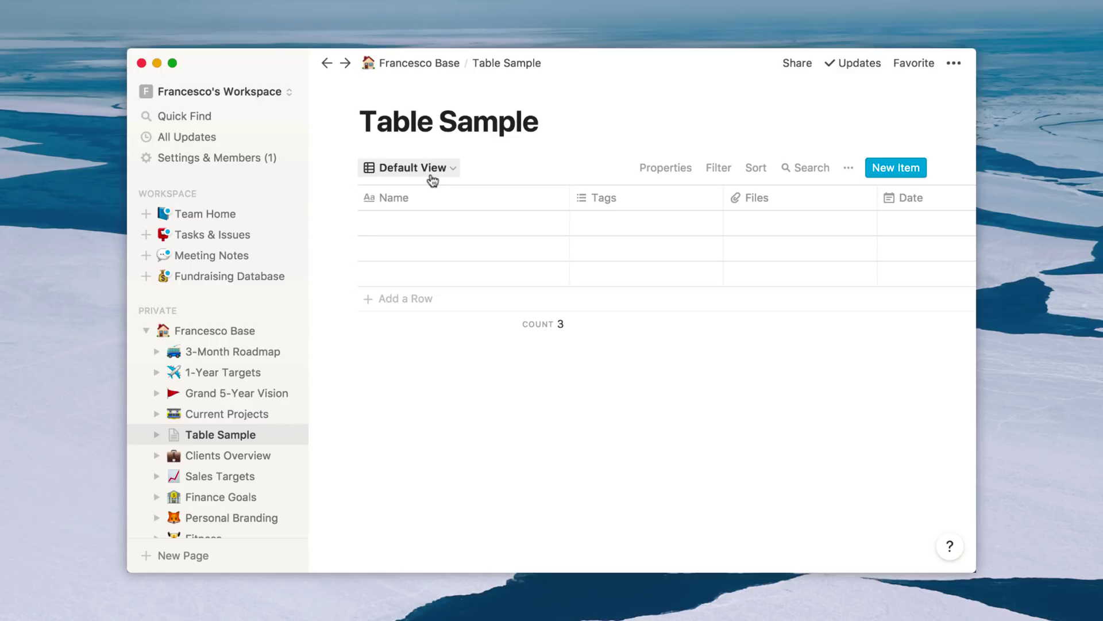
Step: Move Date to the top of the properties and add Property 1 as a Person property
{"action": "left_click", "coordinate": [666, 167]}
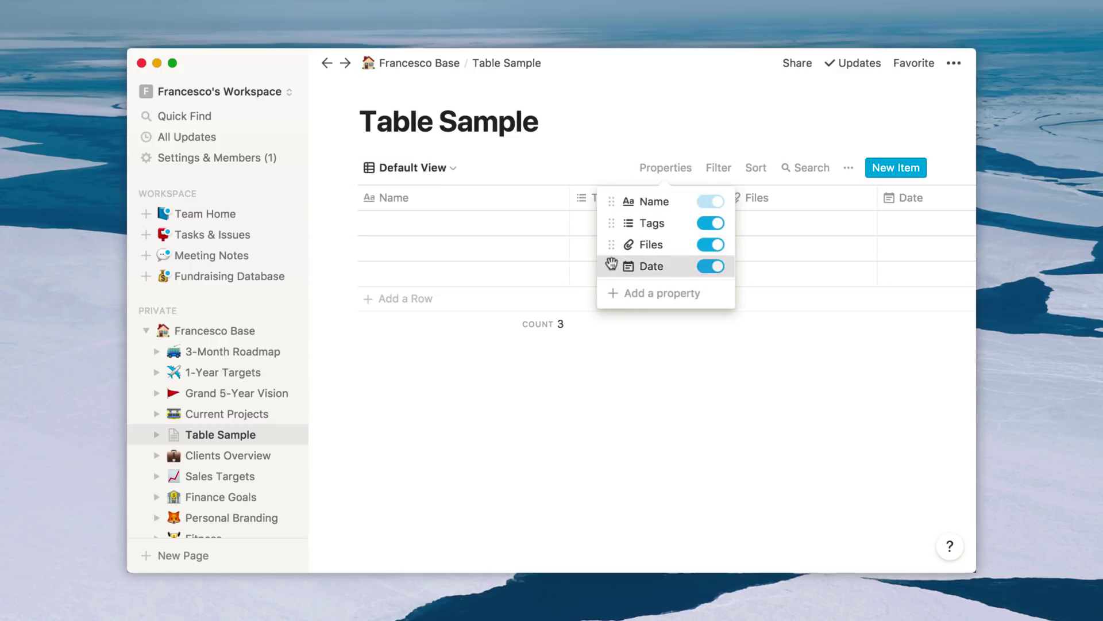
{"action": "left_click_drag", "start_coordinate": [612, 265], "coordinate": [610, 198]}
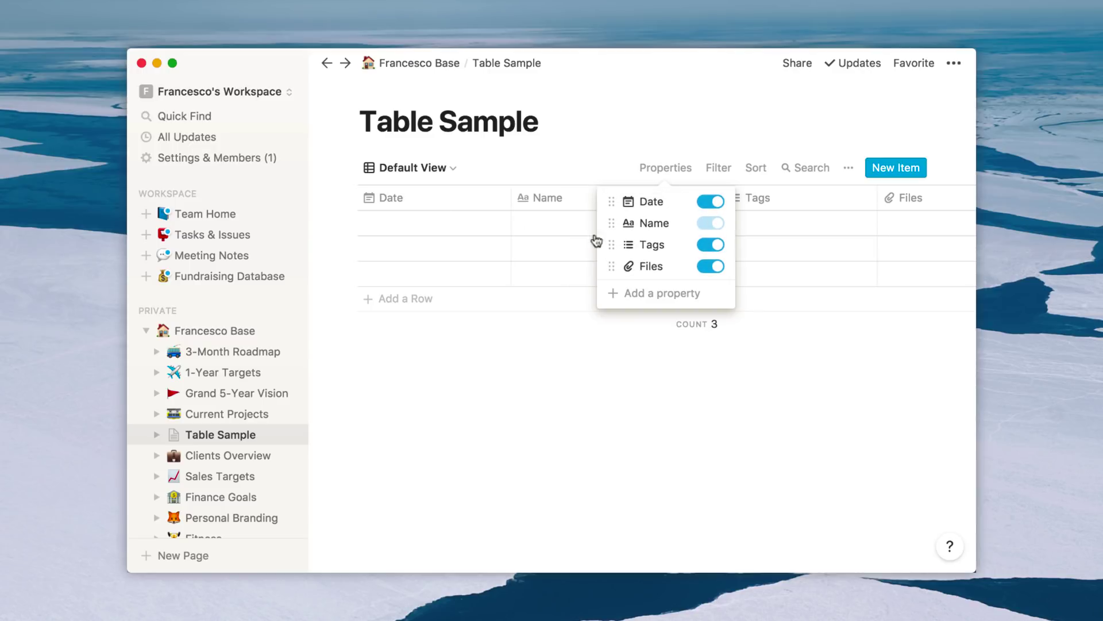
{"action": "left_click", "coordinate": [645, 296]}
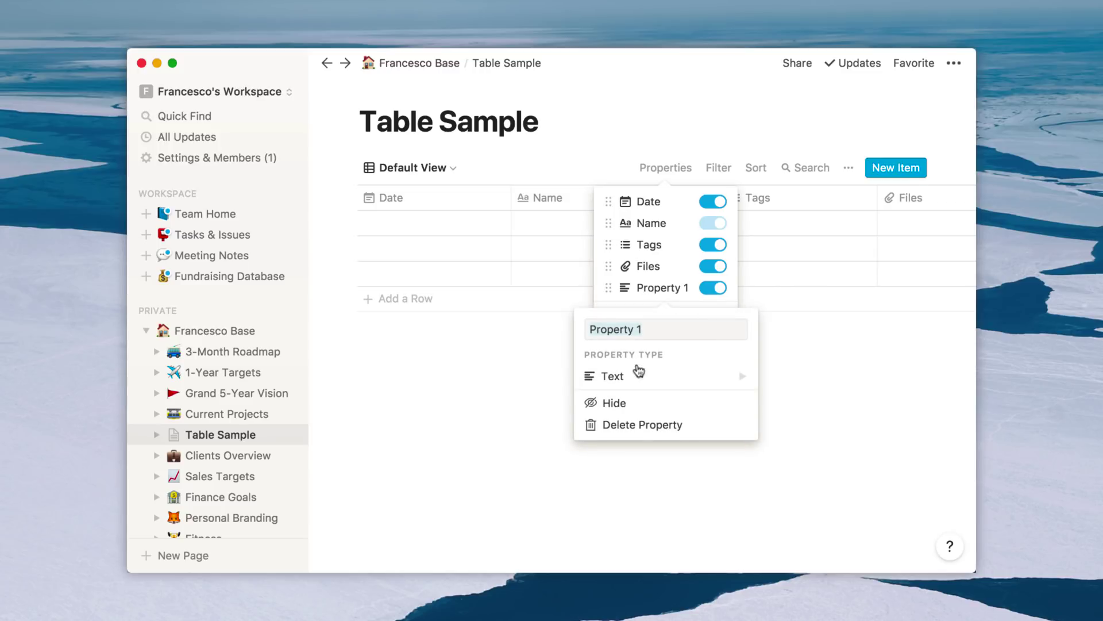
{"action": "mouse_move", "coordinate": [607, 376]}
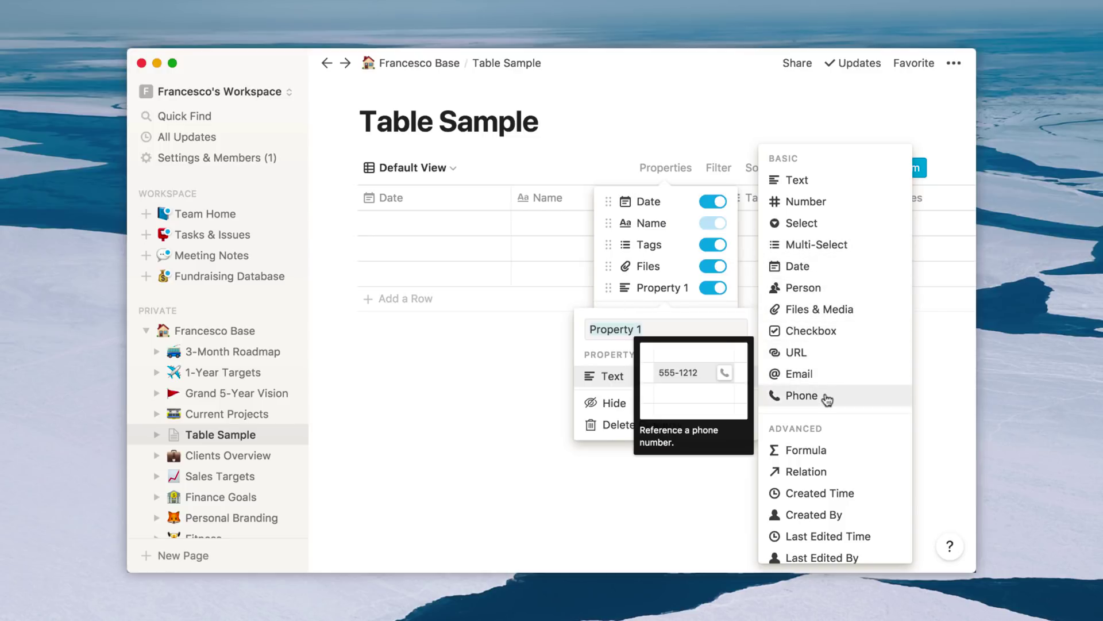
{"action": "scroll", "coordinate": [826, 398], "scroll_direction": "down", "scroll_amount": 1}
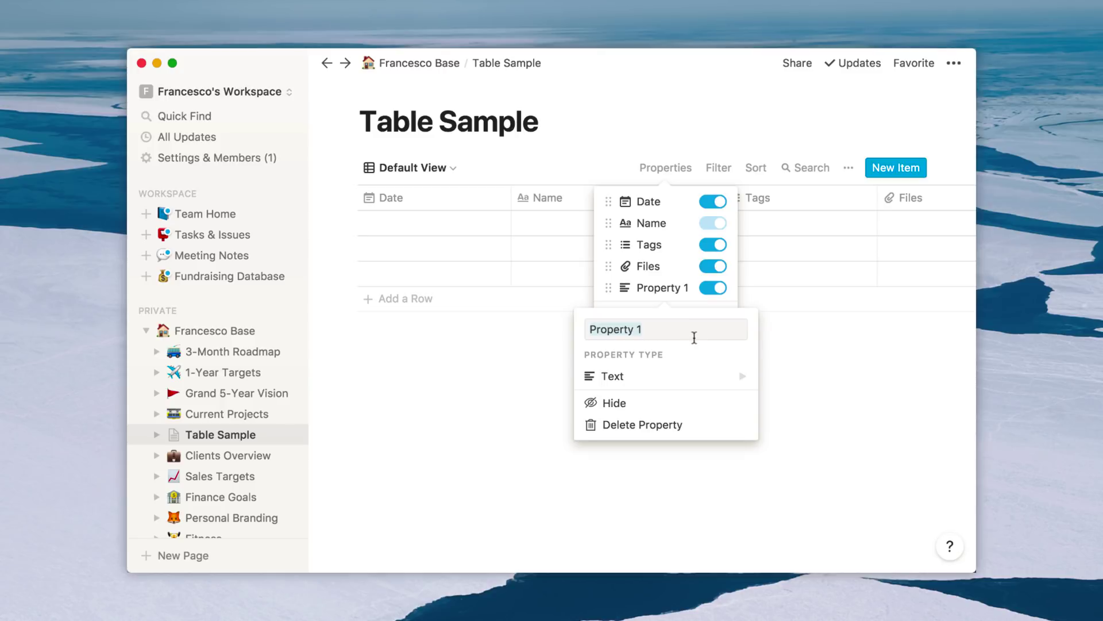
{"action": "mouse_move", "coordinate": [665, 377]}
{"action": "left_click", "coordinate": [793, 288]}
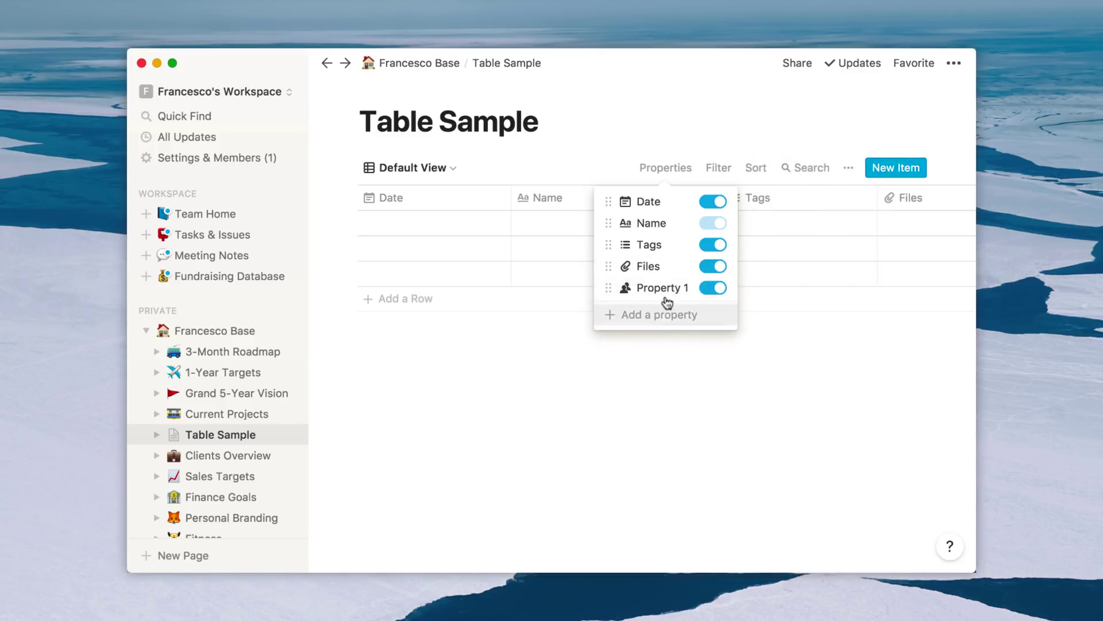
{"action": "left_click", "coordinate": [666, 377]}
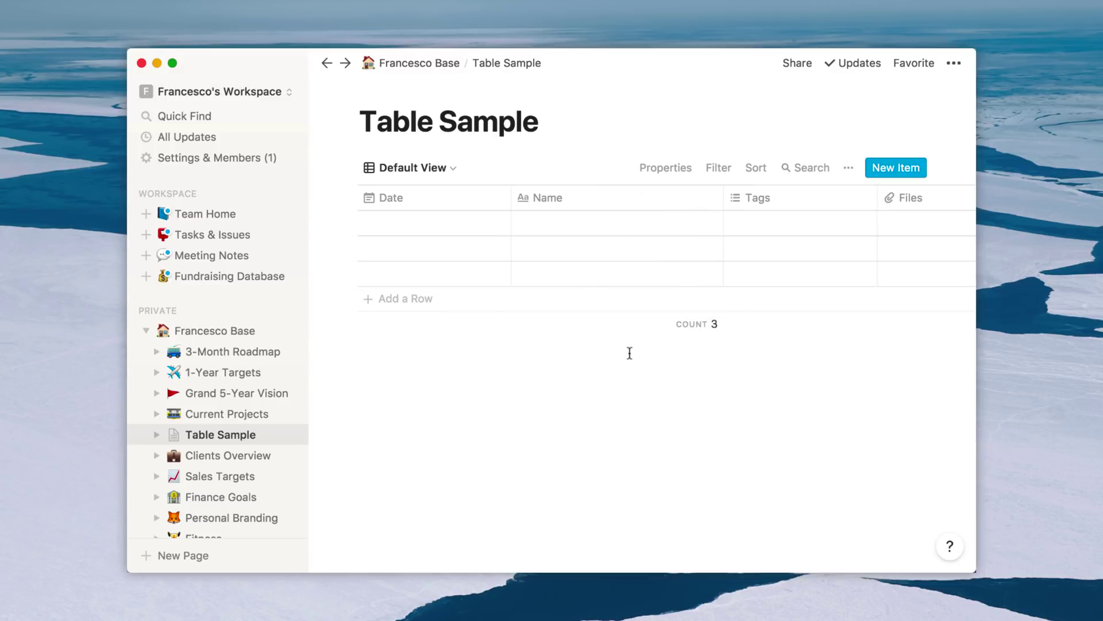
{"action": "left_click", "coordinate": [719, 167]}
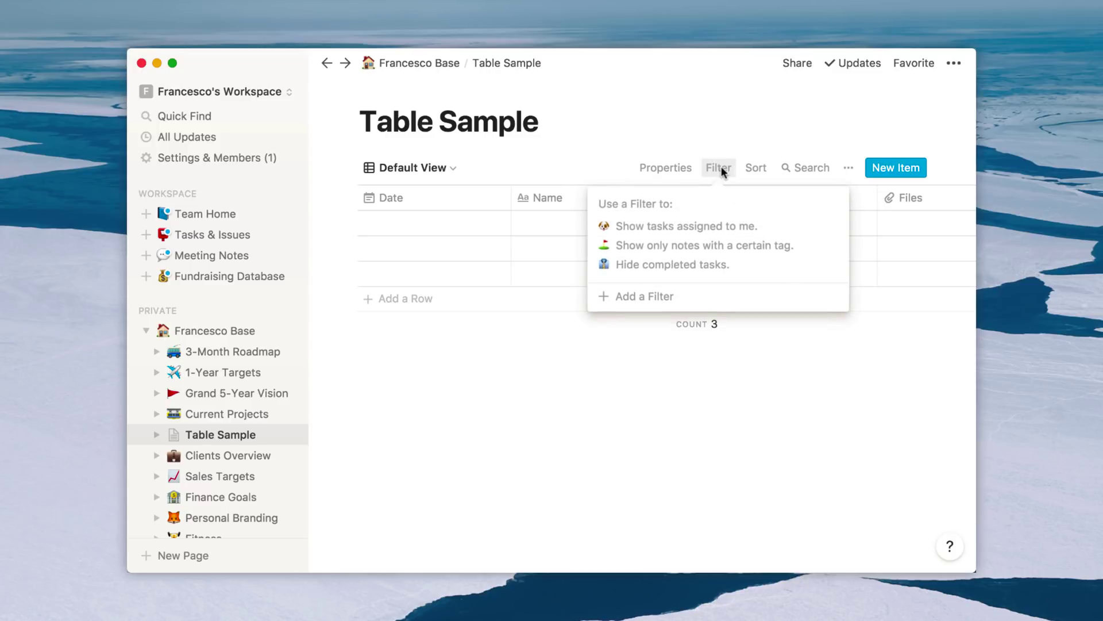
{"action": "left_click", "coordinate": [657, 296]}
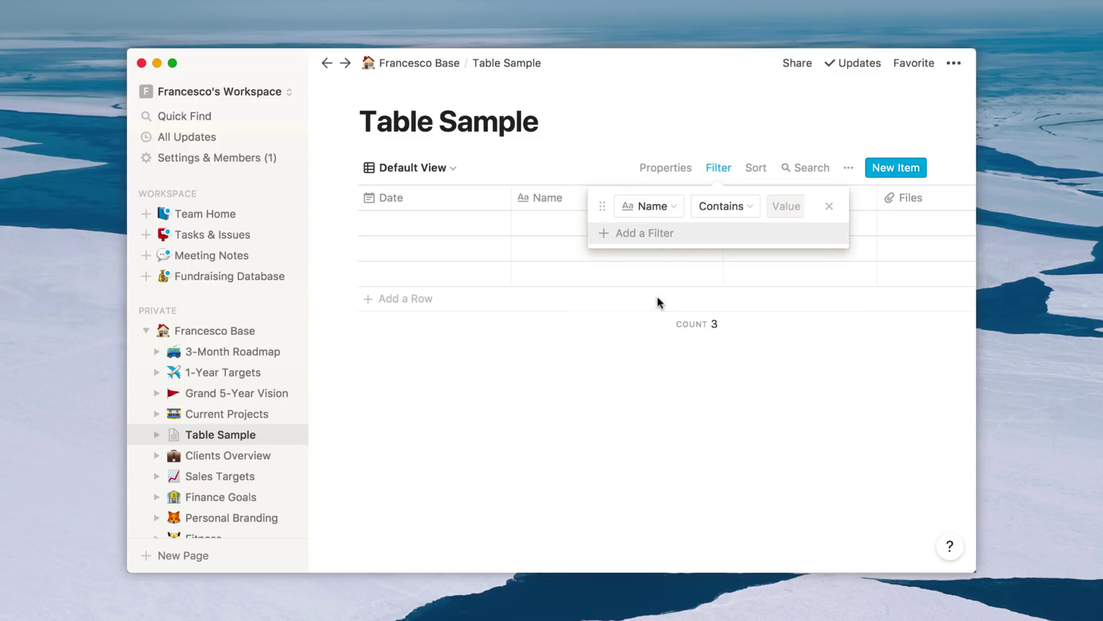
{"action": "left_click", "coordinate": [653, 206]}
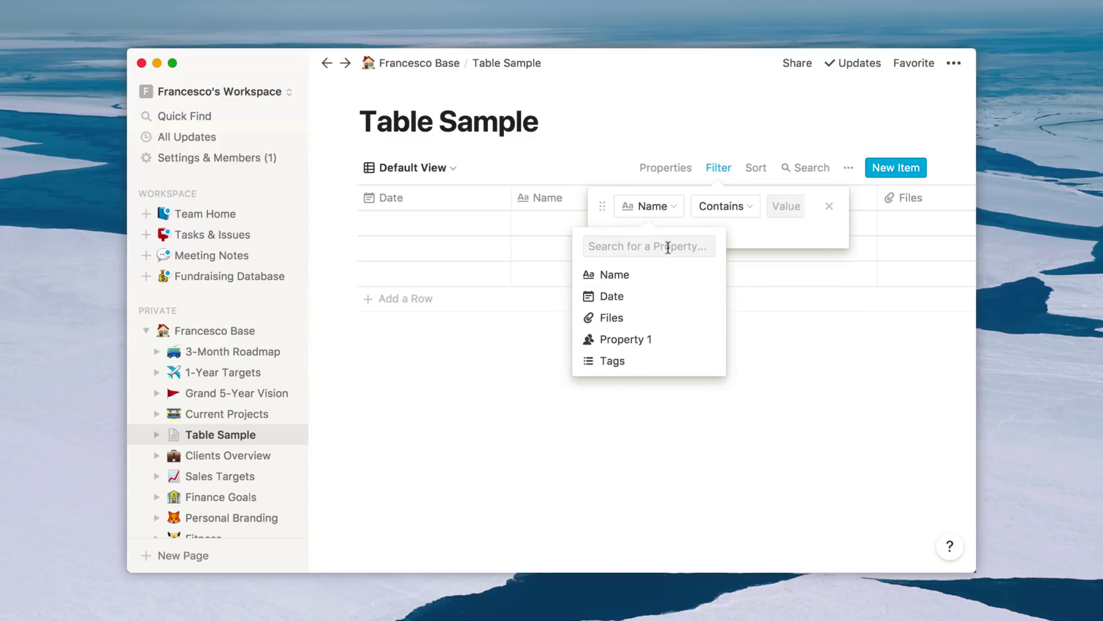
{"action": "left_click", "coordinate": [655, 275]}
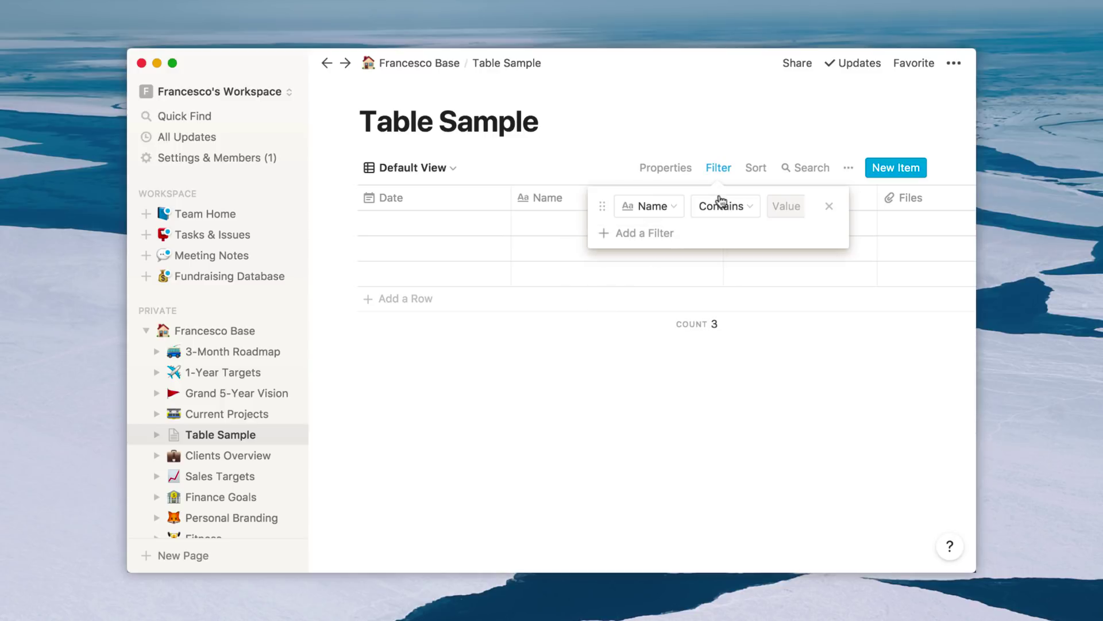
{"action": "left_click", "coordinate": [736, 208]}
{"action": "left_click", "coordinate": [727, 284]}
{"action": "type", "text": "1"}
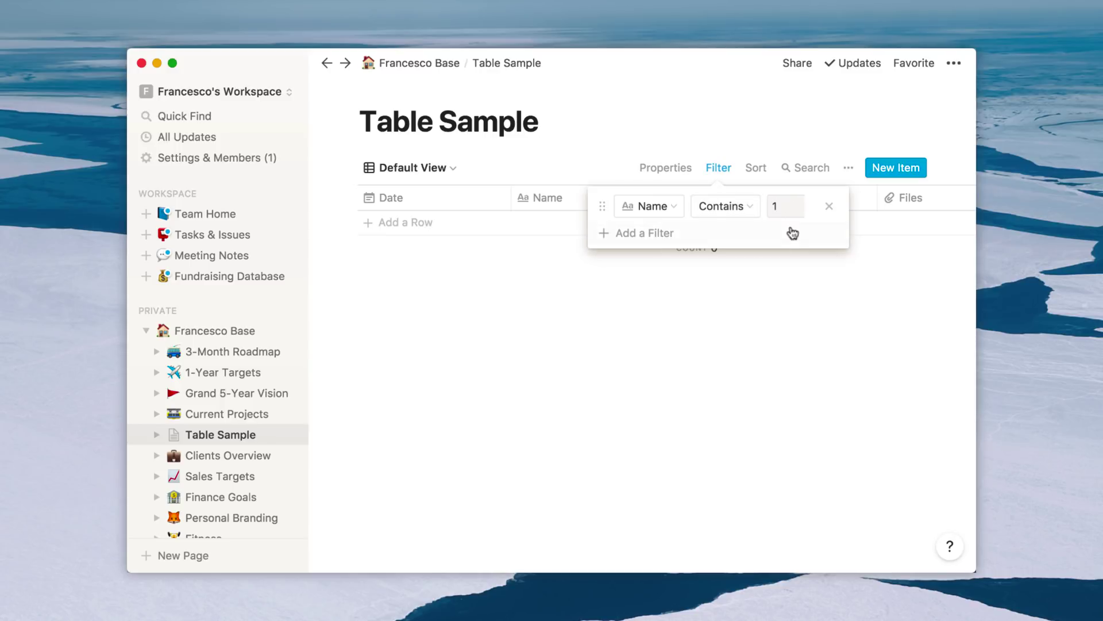
{"action": "left_click", "coordinate": [775, 317]}
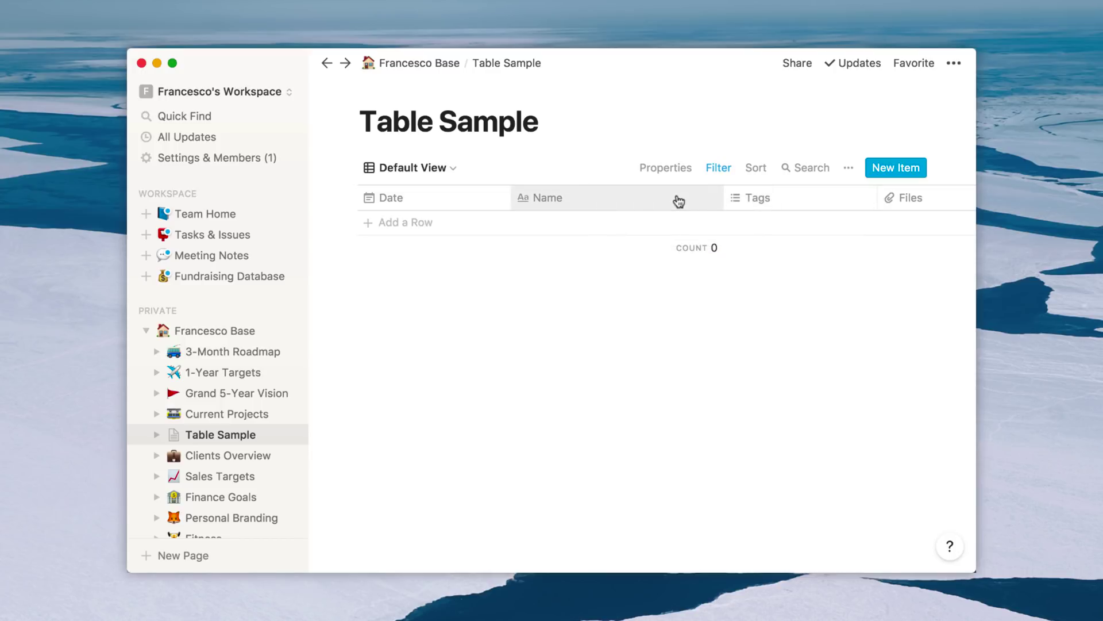
{"action": "left_click", "coordinate": [721, 168]}
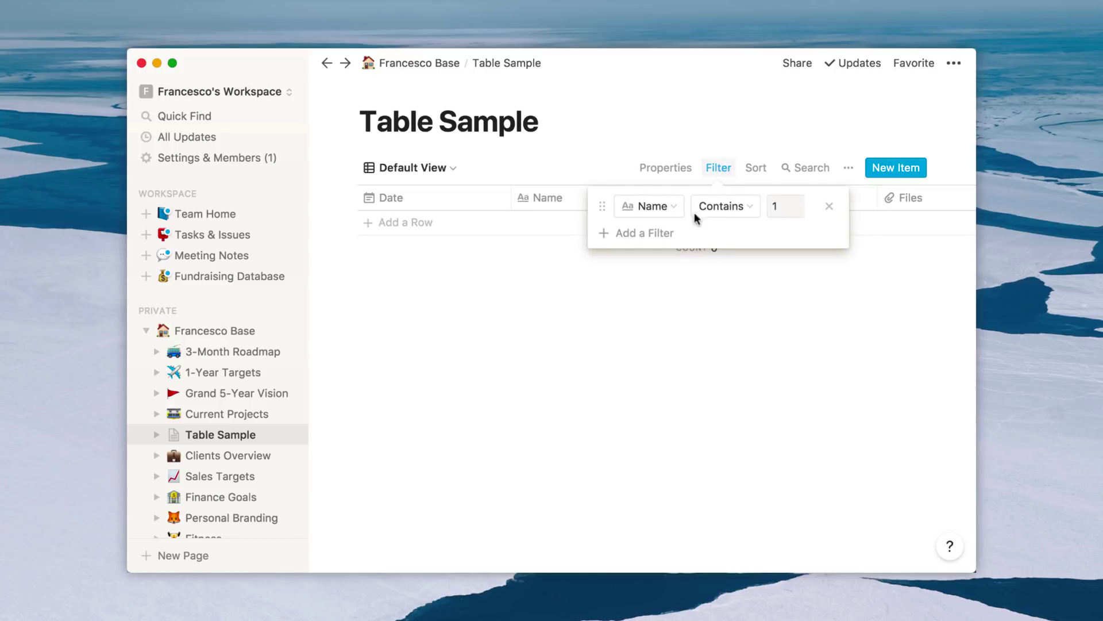
{"action": "left_click", "coordinate": [829, 209]}
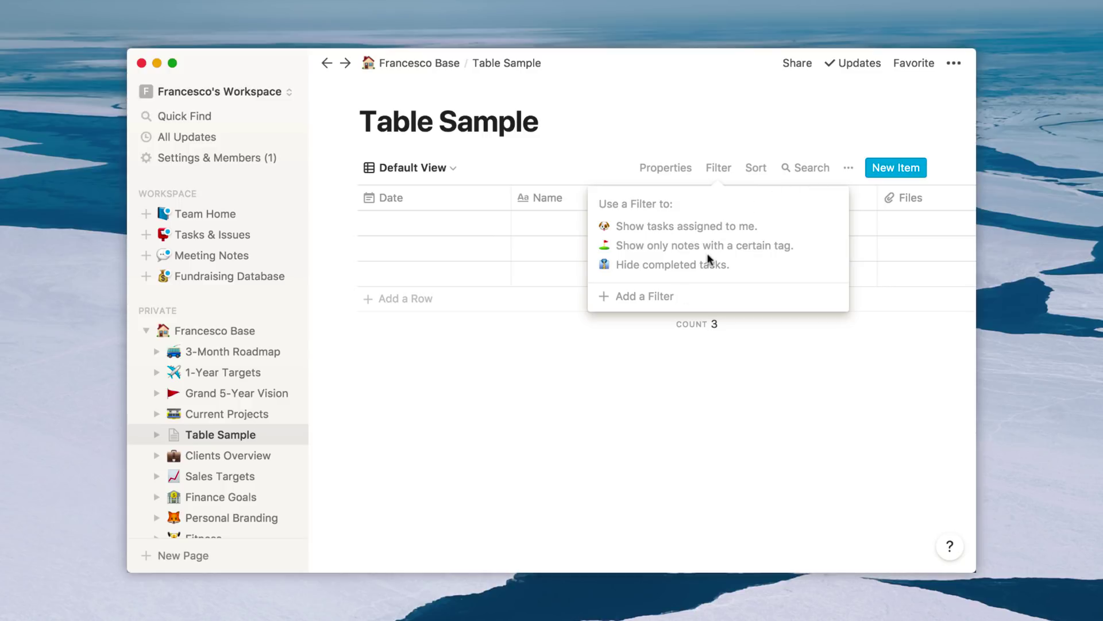
{"action": "left_click", "coordinate": [756, 167]}
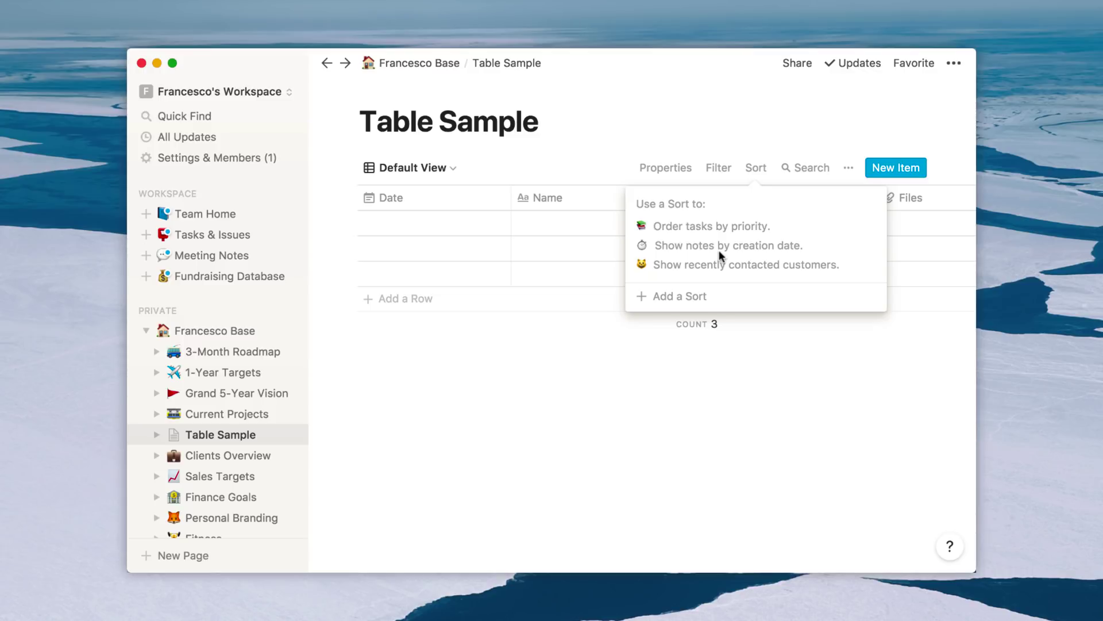
{"action": "left_click", "coordinate": [767, 357]}
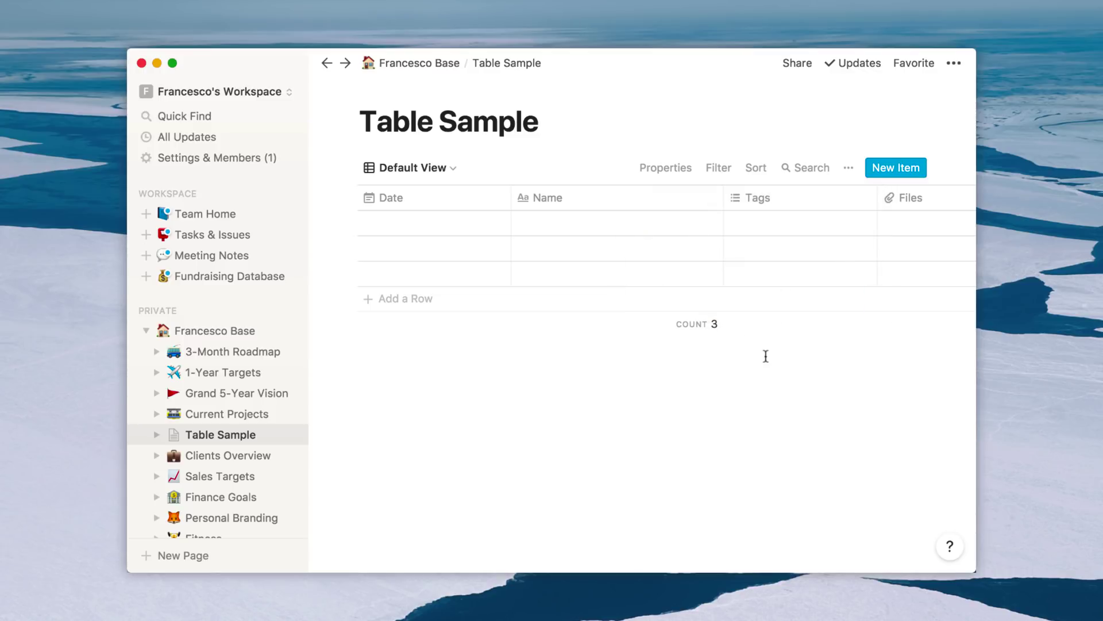
{"action": "left_click", "coordinate": [806, 168]}
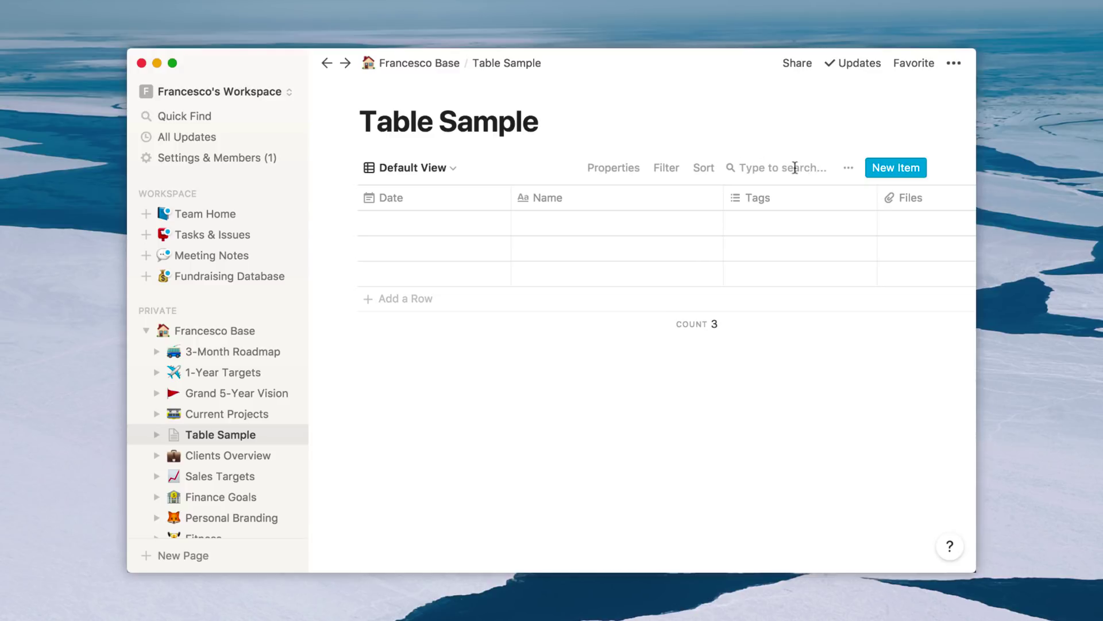
{"action": "left_click", "coordinate": [848, 167]}
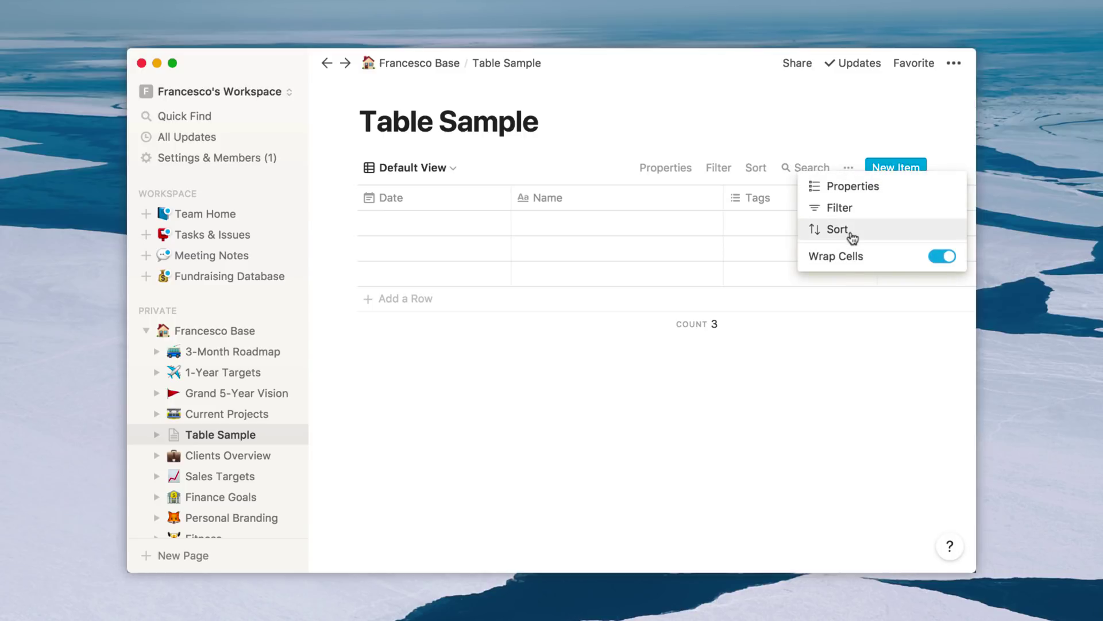
{"action": "left_click", "coordinate": [939, 285]}
Step: Set the first row's date range to April 1–30, 2018
{"action": "left_click", "coordinate": [439, 228]}
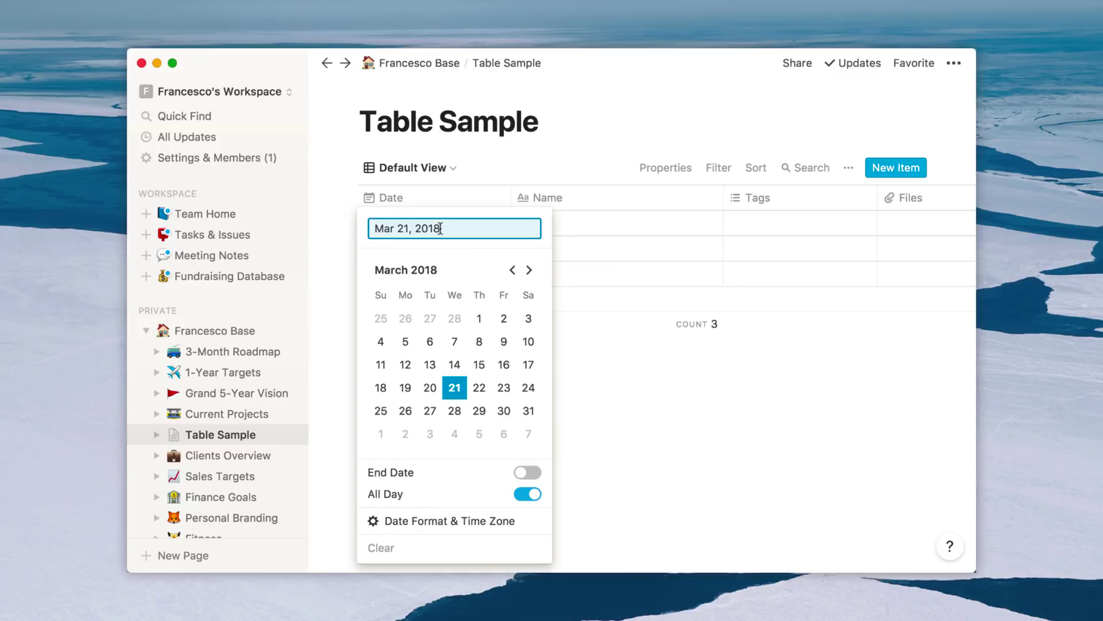
{"action": "left_click", "coordinate": [529, 270]}
{"action": "left_click", "coordinate": [380, 318]}
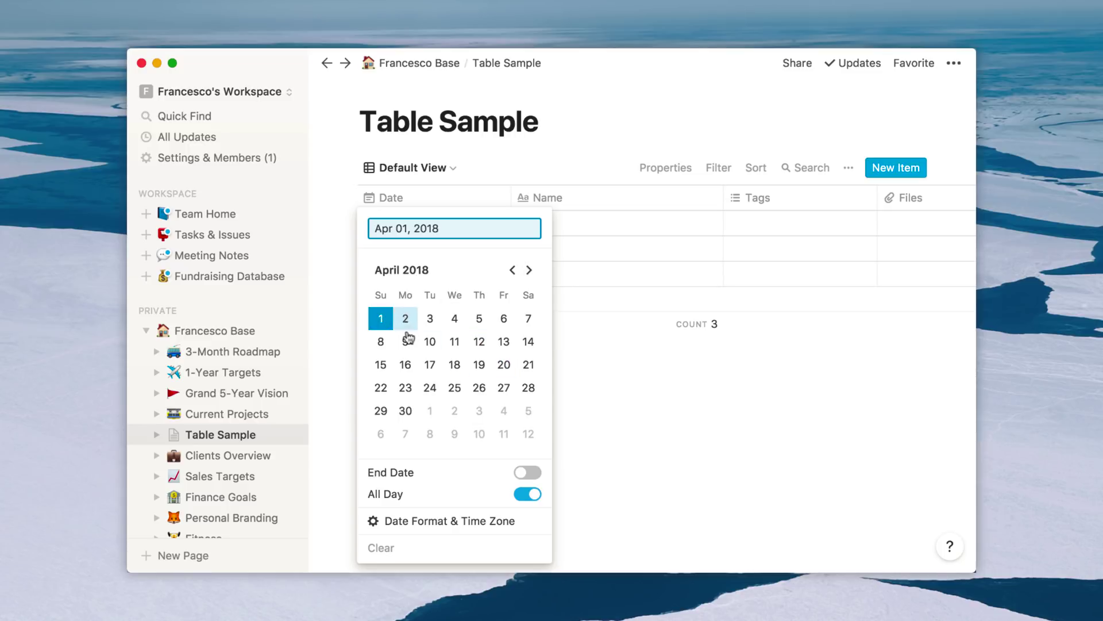
{"action": "left_click", "coordinate": [526, 471]}
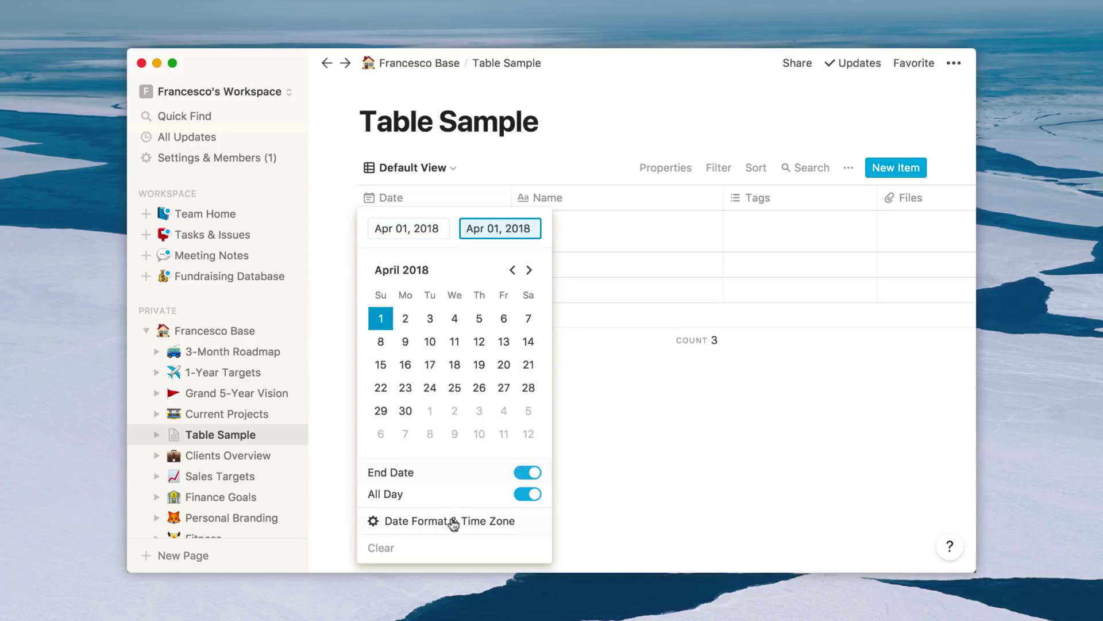
{"action": "left_click", "coordinate": [462, 520]}
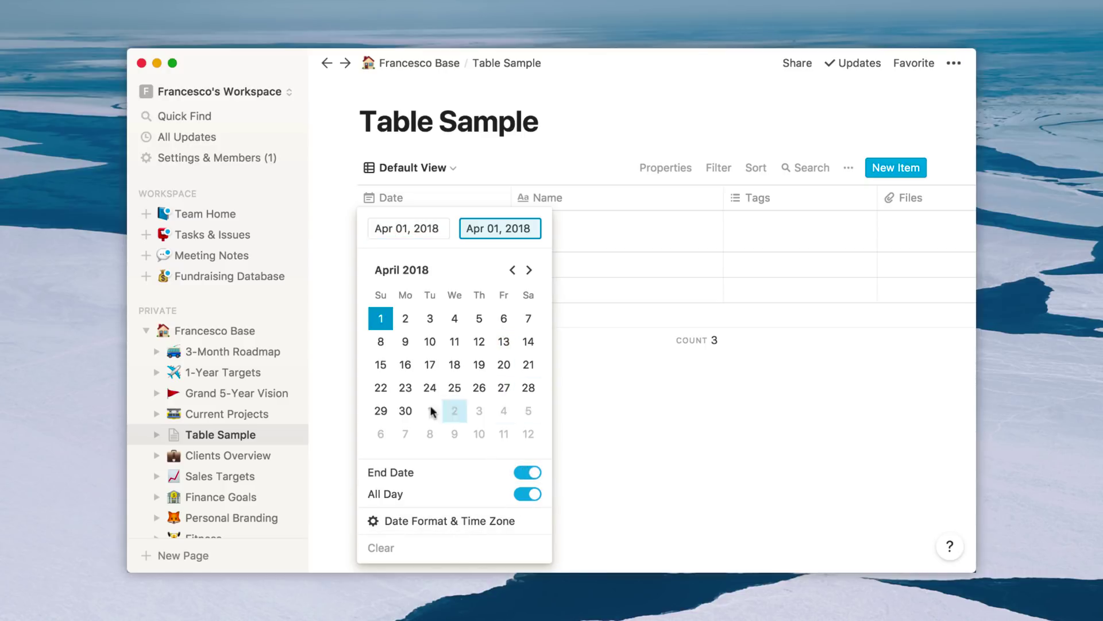
{"action": "left_click", "coordinate": [405, 410]}
{"action": "left_click", "coordinate": [630, 410]}
Step: Name the first row 'Event Conference Planning'
{"action": "left_click", "coordinate": [569, 232]}
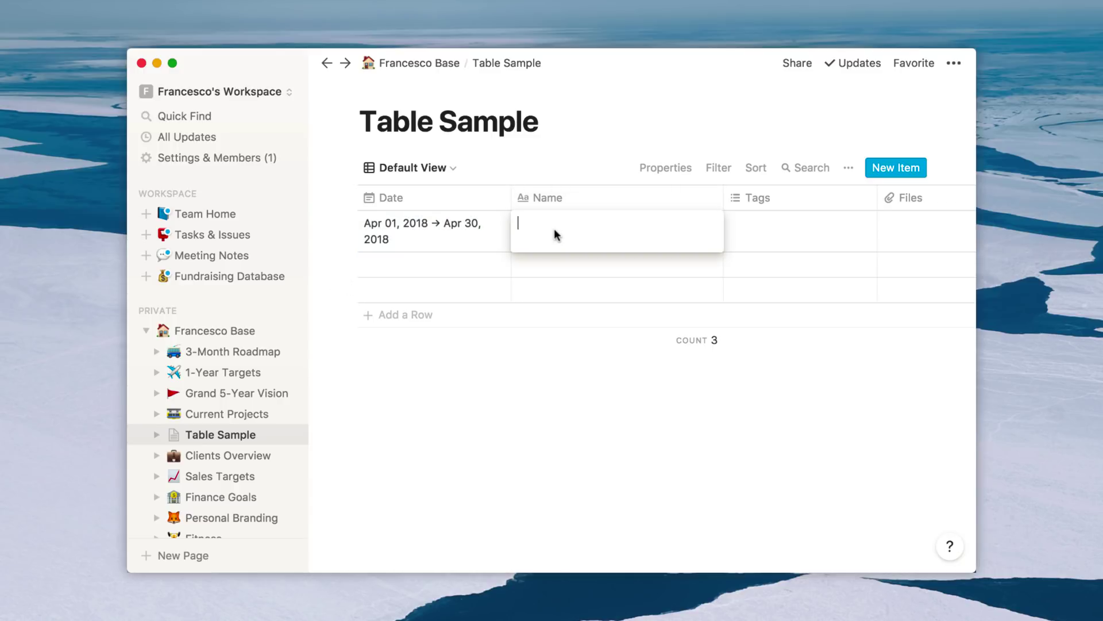
{"action": "type", "text": "Event Confger"}
{"action": "key", "text": "BackSpace"}
{"action": "key", "text": "BackSpace"}
{"action": "key", "text": "BackSpace"}
{"action": "type", "text": "erence Pla"}
{"action": "type", "text": "nning"}
{"action": "key", "text": "Return"}
Step: Tag the first row 'event planning' and colour that tag green
{"action": "left_click", "coordinate": [801, 231]}
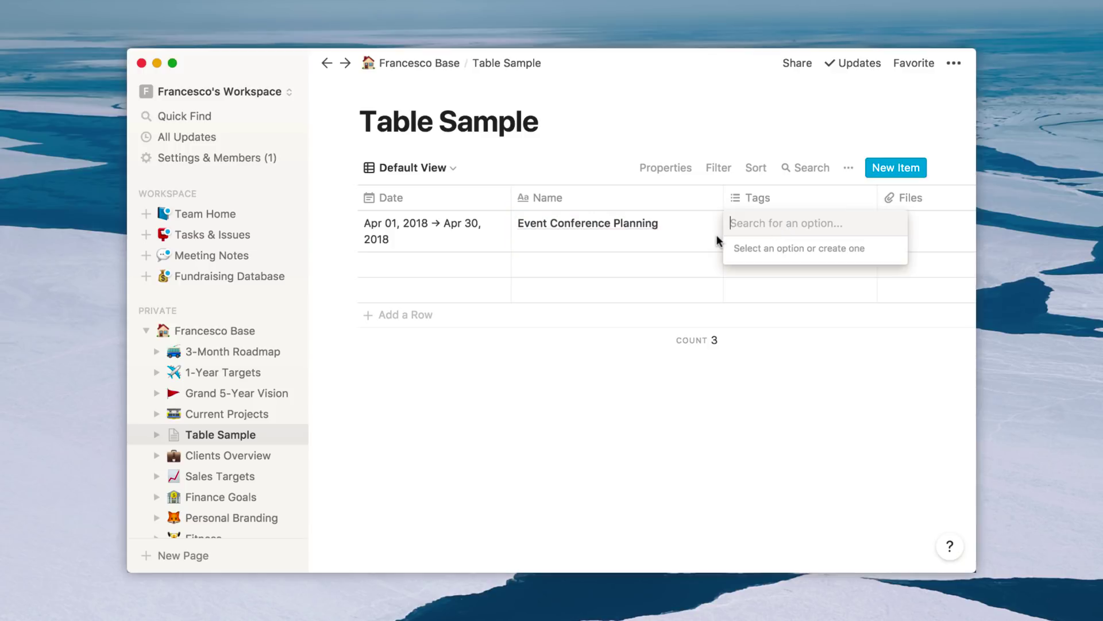
{"action": "type", "text": "even"}
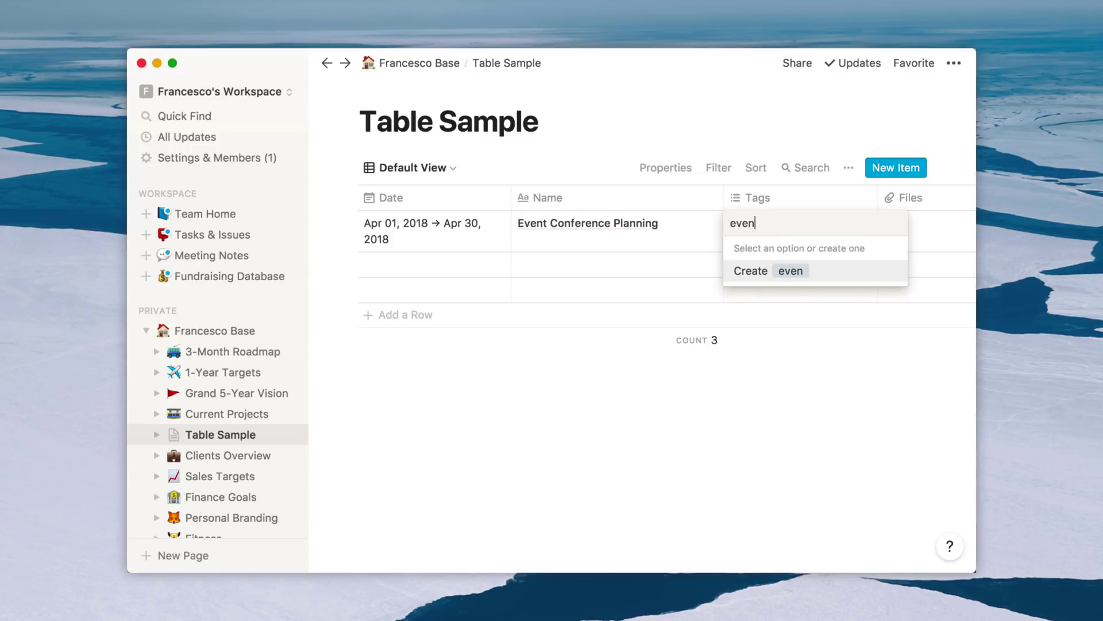
{"action": "type", "text": "t planning"}
{"action": "key", "text": "Return"}
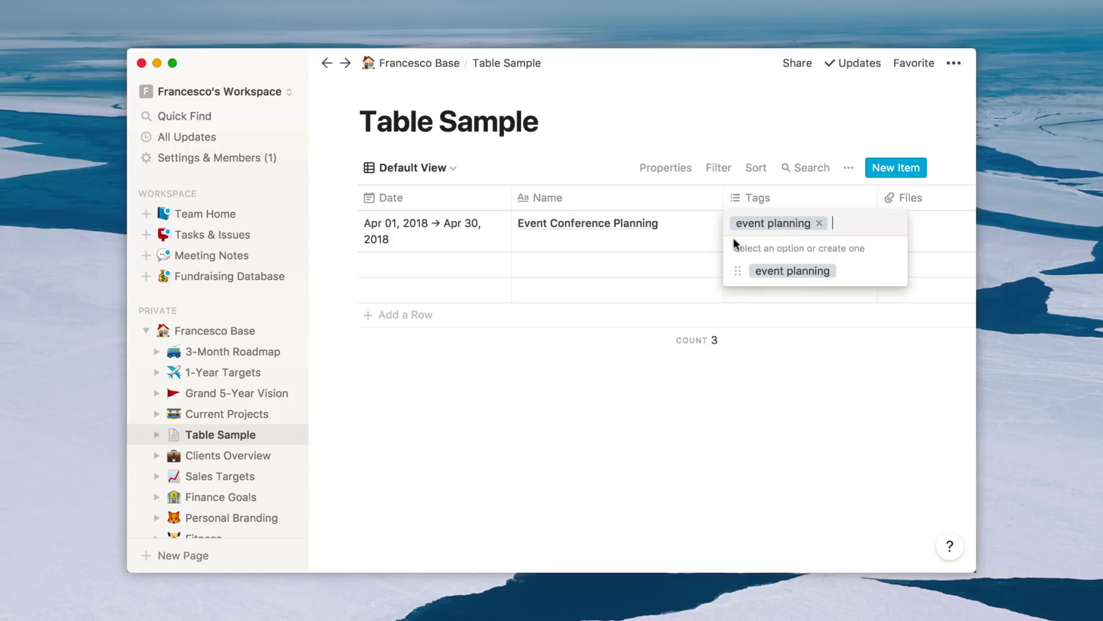
{"action": "key", "text": "Escape"}
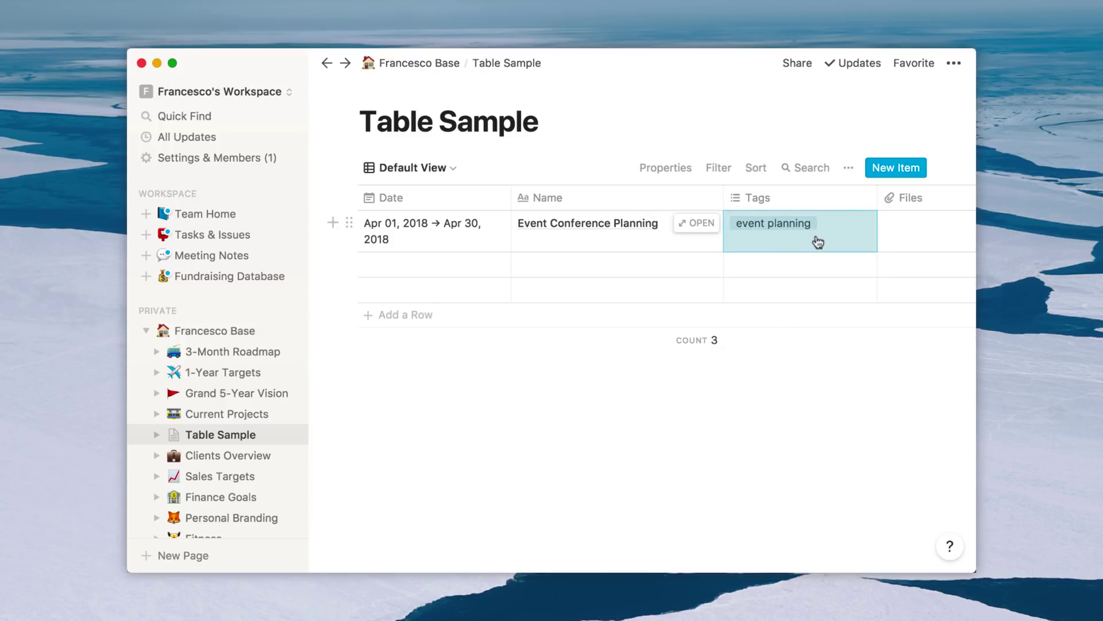
{"action": "left_click", "coordinate": [800, 259]}
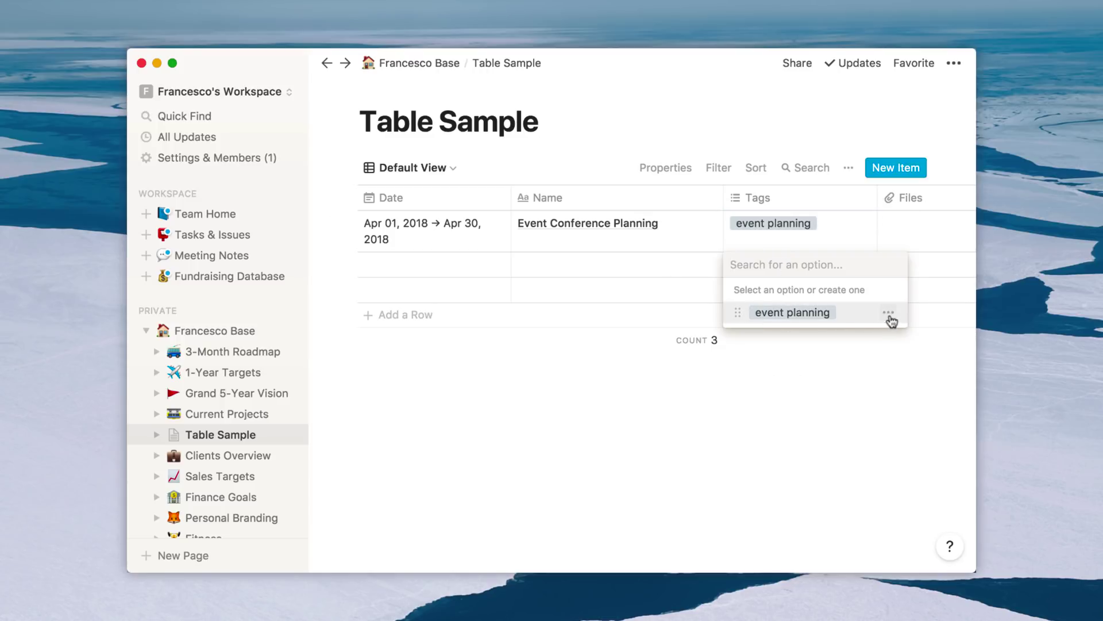
{"action": "left_click", "coordinate": [888, 313]}
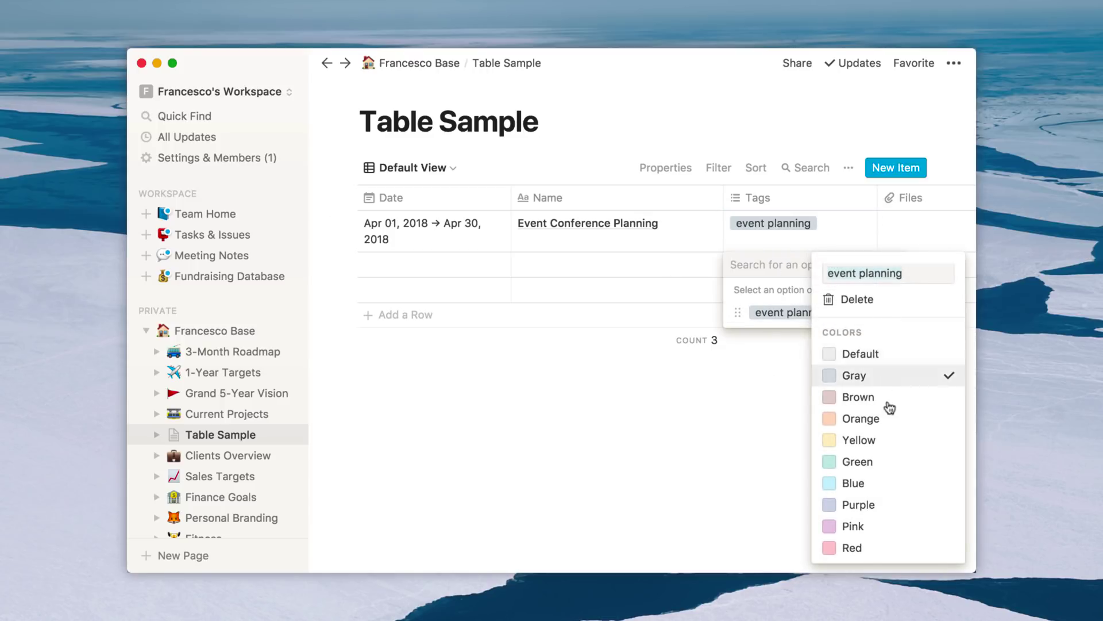
{"action": "left_click", "coordinate": [857, 461]}
{"action": "key", "text": "Escape"}
{"action": "left_click", "coordinate": [779, 380]}
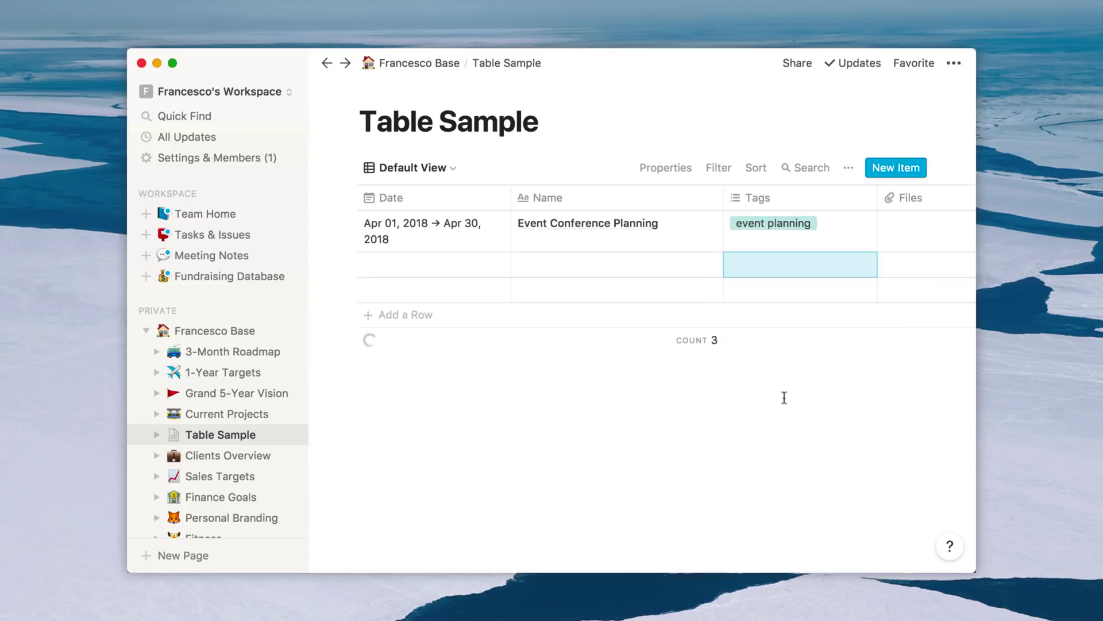
{"action": "scroll", "coordinate": [897, 302], "scroll_direction": "right", "scroll_amount": 5}
Step: Try the Files cell's link and upload attachment options, then close them
{"action": "left_click", "coordinate": [660, 236]}
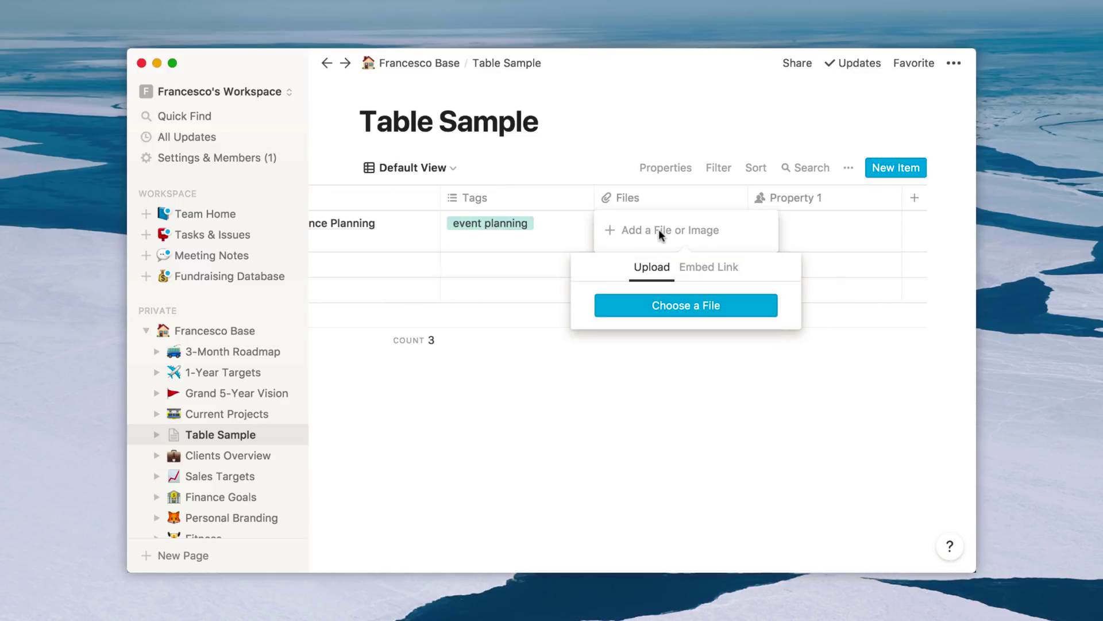
{"action": "left_click", "coordinate": [707, 269]}
{"action": "left_click", "coordinate": [651, 266]}
{"action": "left_click", "coordinate": [692, 385]}
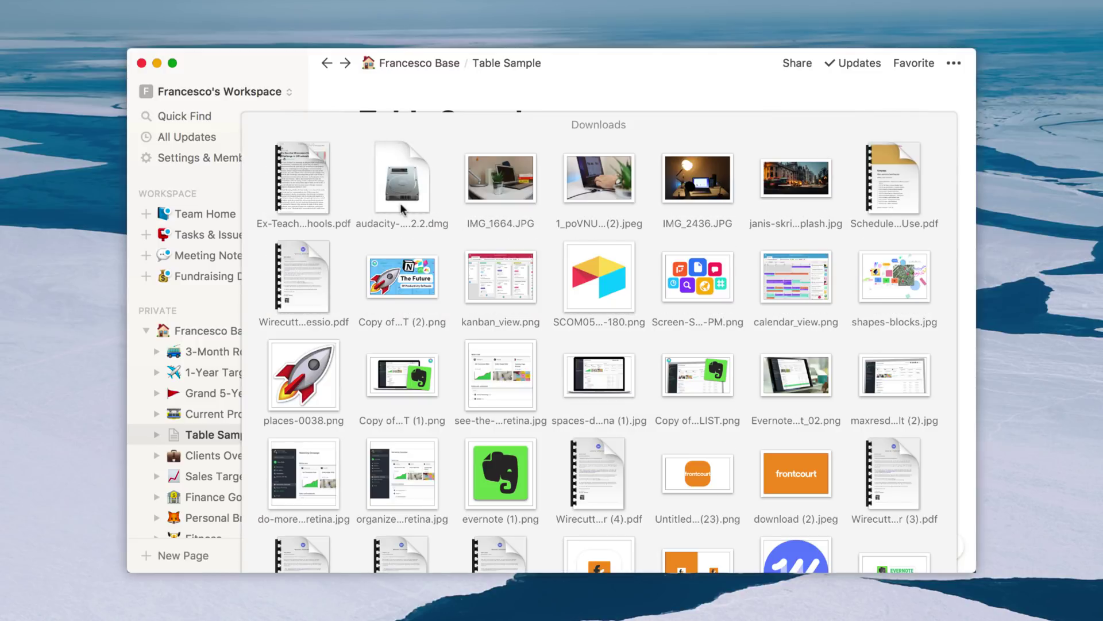
Step: Upload the Schedule PDF into the first row's Files cell
{"action": "left_click_drag", "start_coordinate": [893, 177], "coordinate": [672, 245]}
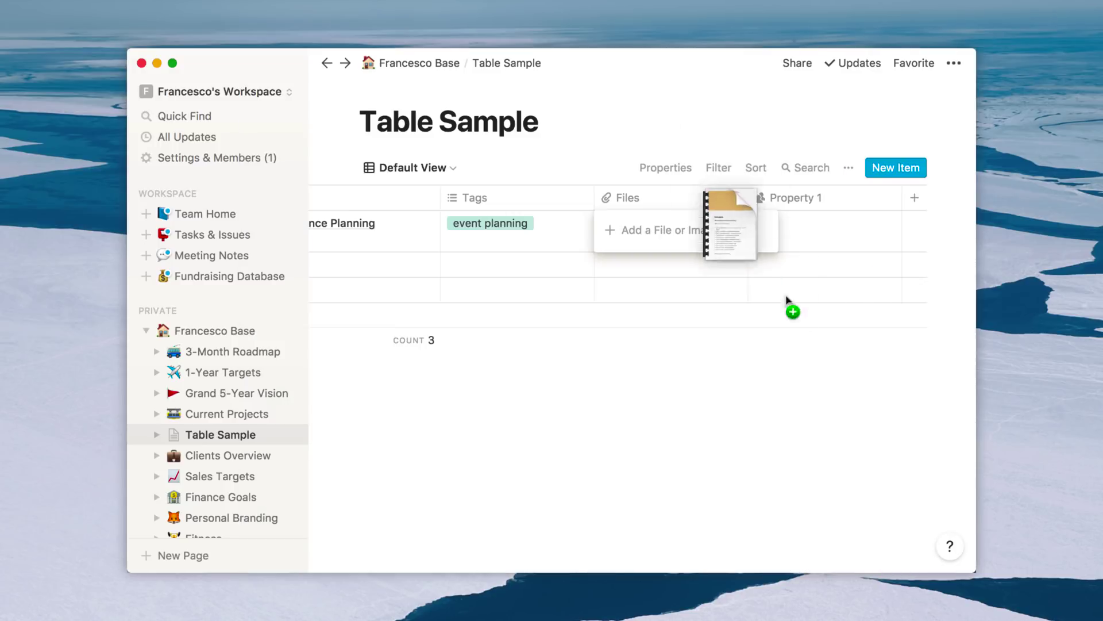
{"action": "left_click", "coordinate": [652, 230]}
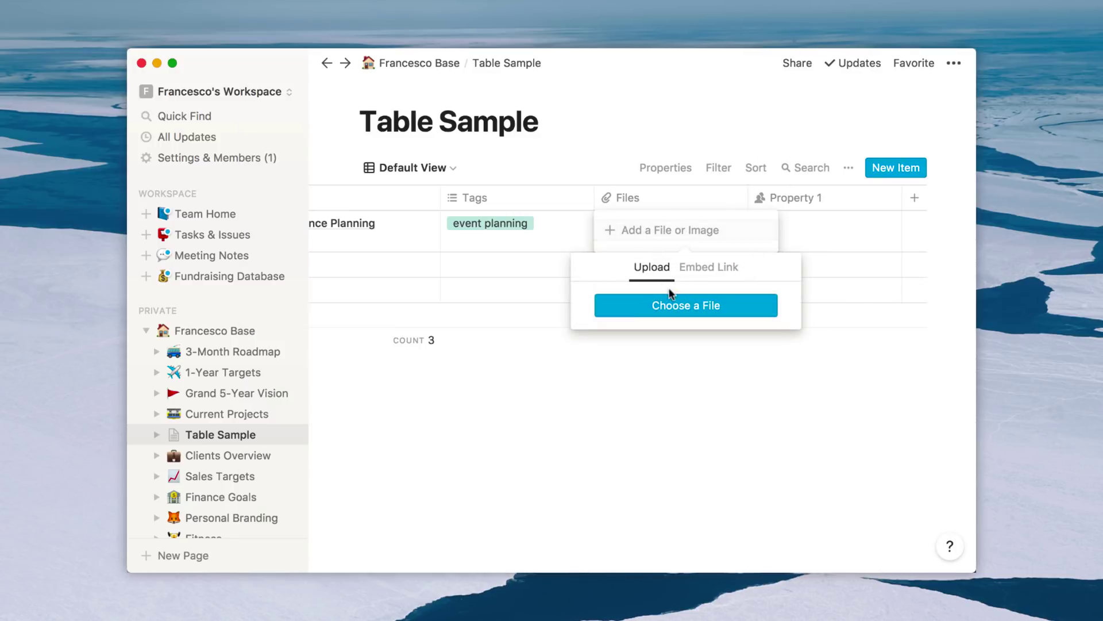
{"action": "left_click", "coordinate": [711, 310]}
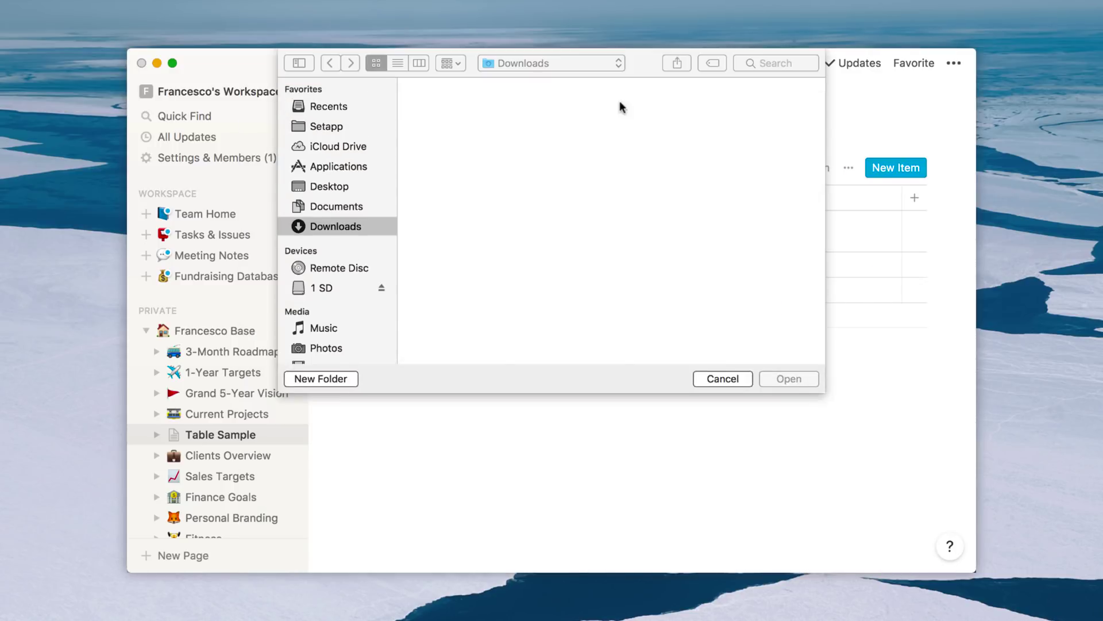
{"action": "left_click", "coordinate": [616, 121]}
{"action": "double_click", "coordinate": [614, 238]}
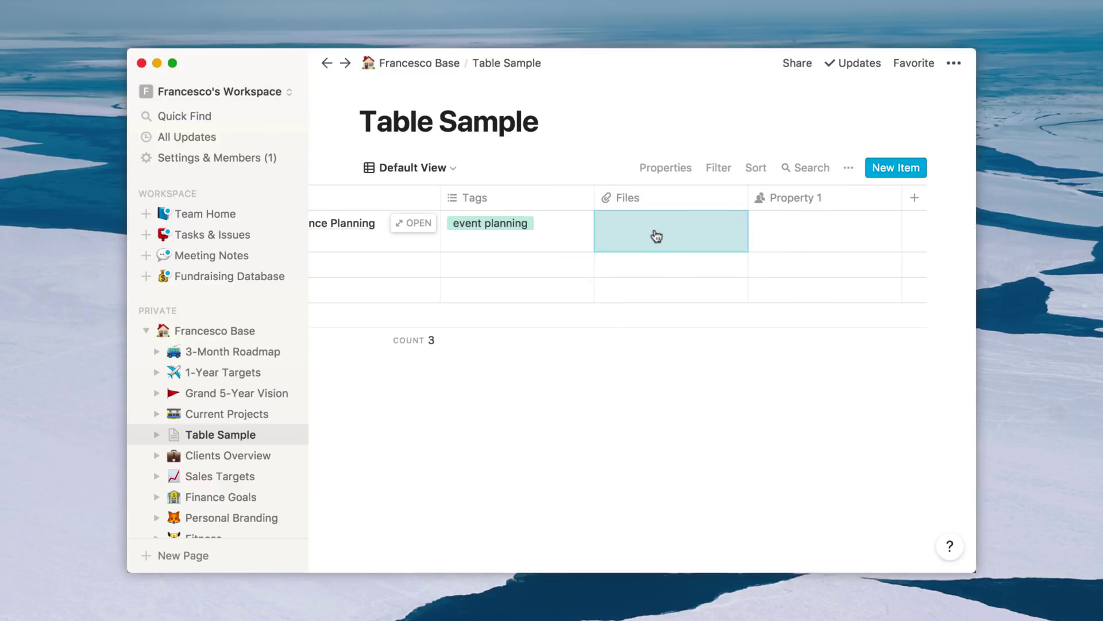
Step: Assign Francesco D'Alessio to the first row's Property 1
{"action": "left_click", "coordinate": [762, 238]}
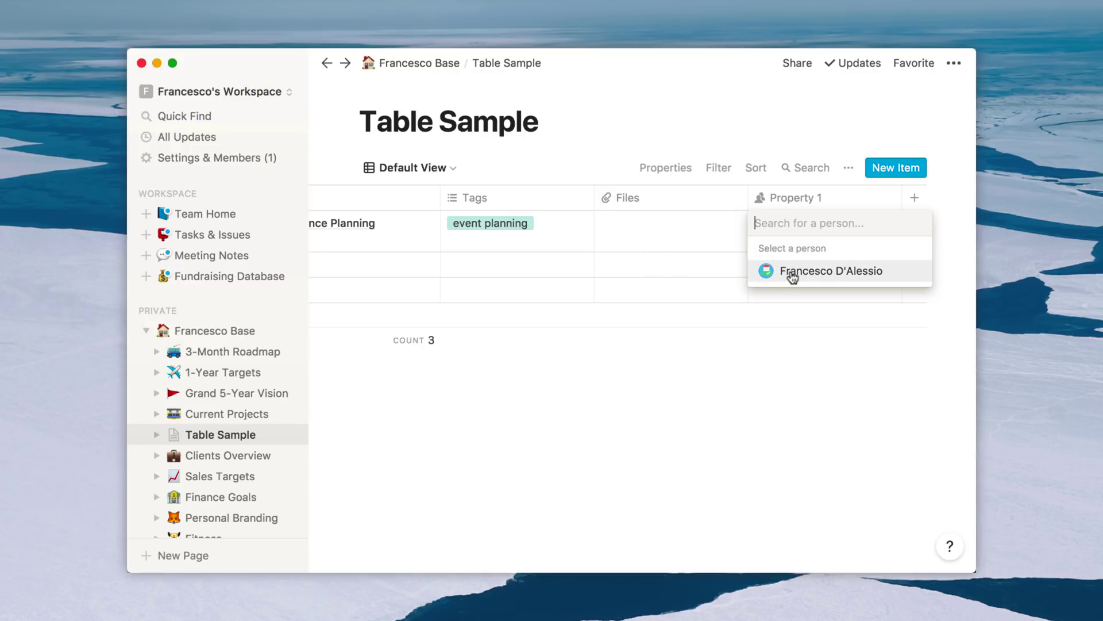
{"action": "left_click", "coordinate": [792, 277]}
{"action": "left_click", "coordinate": [697, 364]}
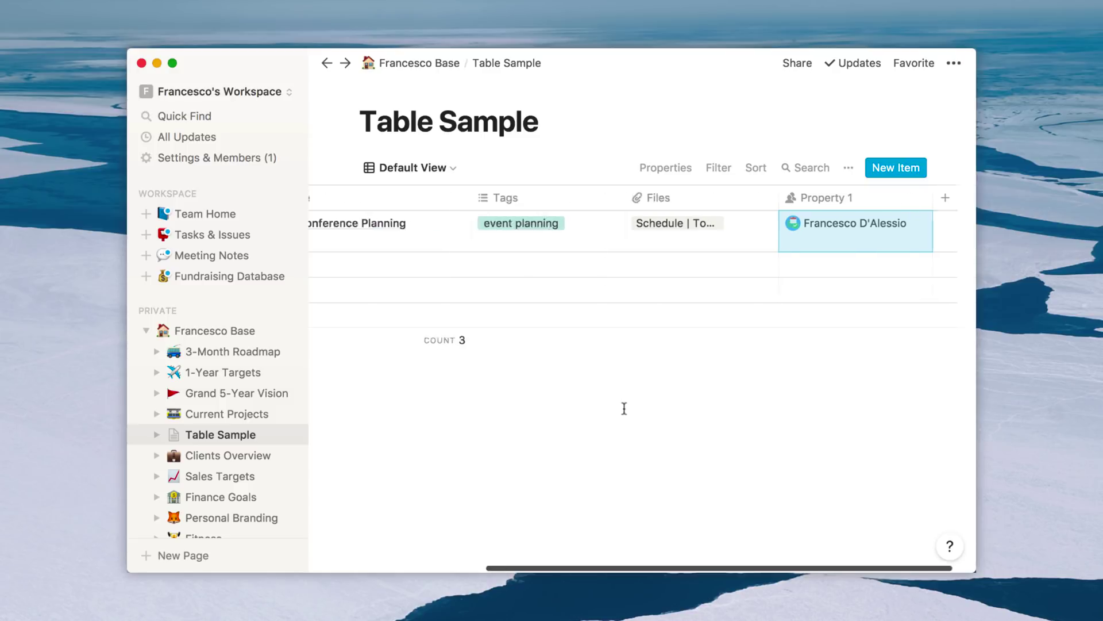
{"action": "scroll", "coordinate": [621, 406], "scroll_direction": "left", "scroll_amount": 5}
{"action": "scroll", "coordinate": [622, 405], "scroll_direction": "right", "scroll_amount": 5}
{"action": "scroll", "coordinate": [624, 407], "scroll_direction": "left", "scroll_amount": 5}
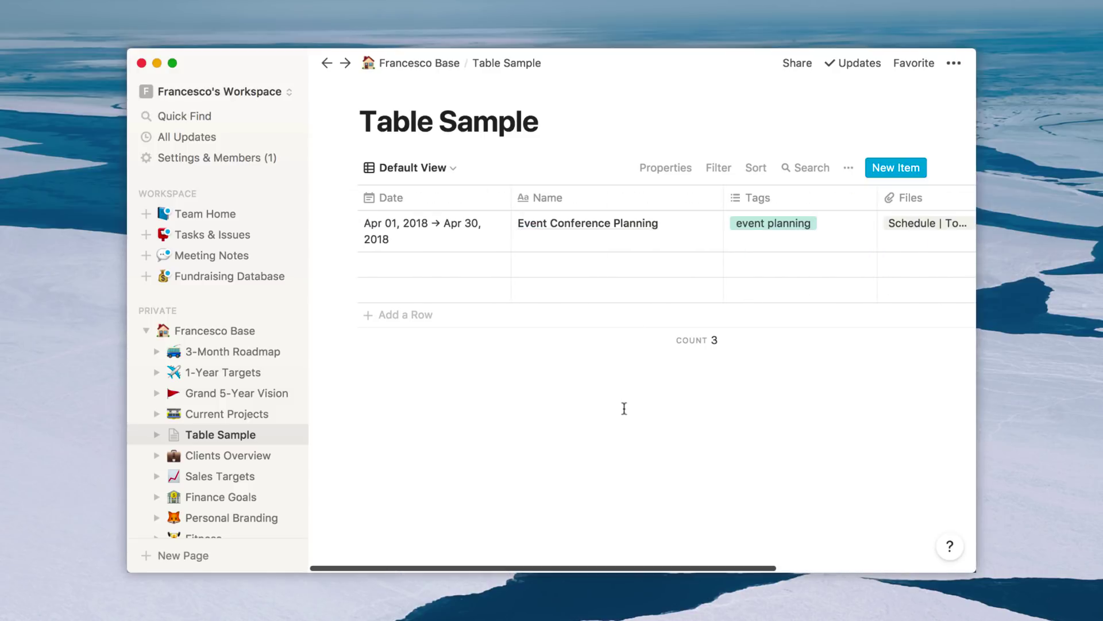
Step: Switch Table Sample to its Untitled calendar view and open the Event Conference Planning entry
{"action": "left_click", "coordinate": [452, 170]}
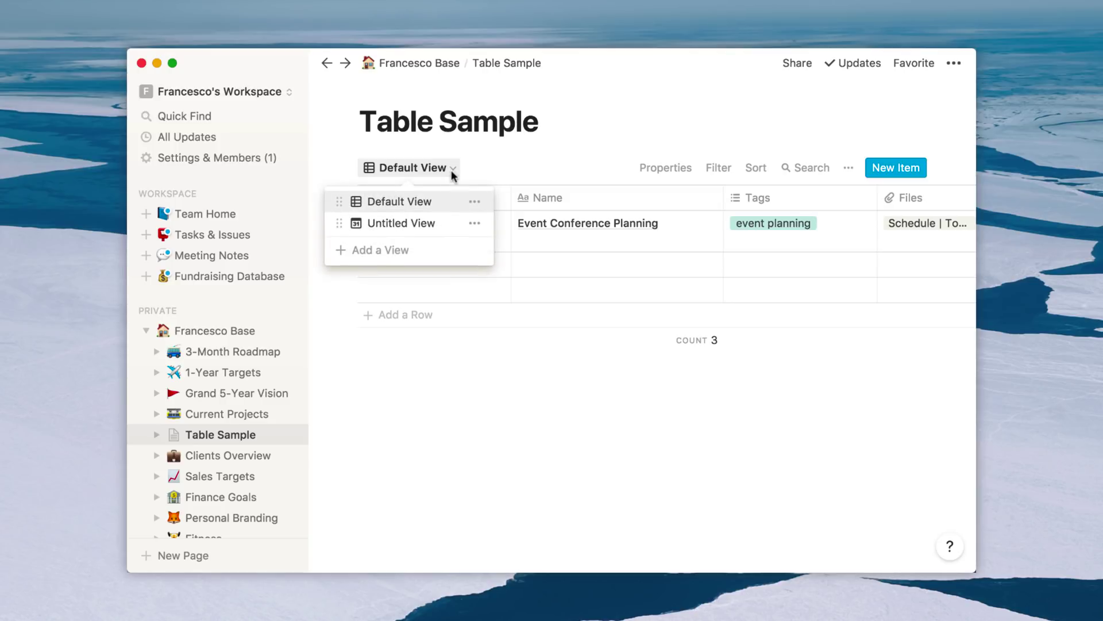
{"action": "left_click", "coordinate": [414, 220]}
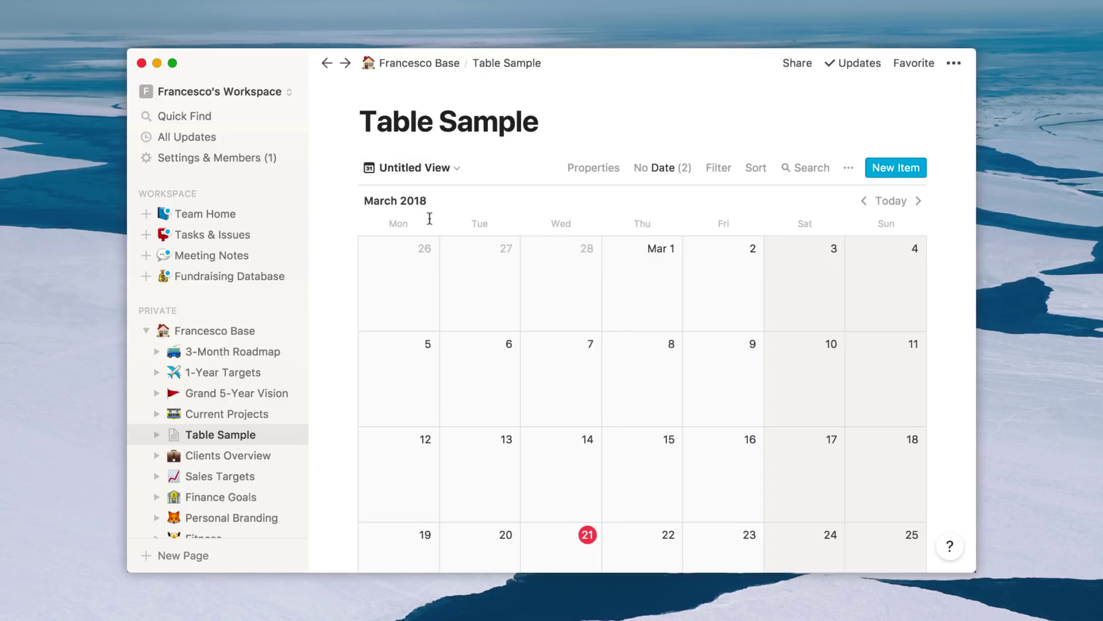
{"action": "scroll", "coordinate": [614, 365], "scroll_direction": "down", "scroll_amount": 4}
{"action": "scroll", "coordinate": [615, 363], "scroll_direction": "down", "scroll_amount": 4}
{"action": "scroll", "coordinate": [614, 364], "scroll_direction": "down", "scroll_amount": 2}
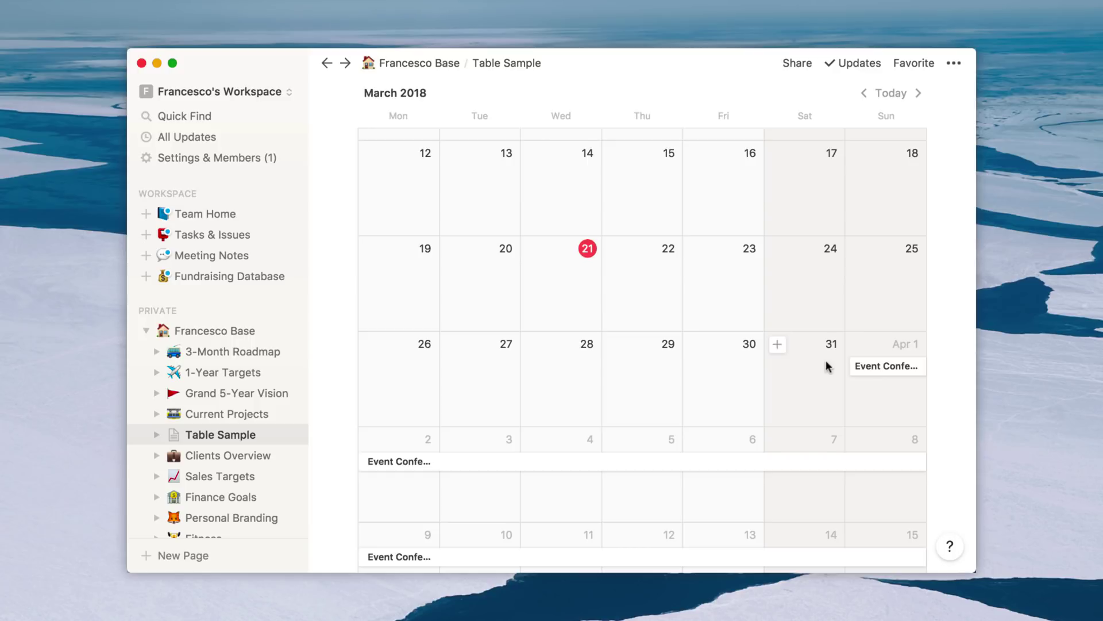
{"action": "left_click", "coordinate": [886, 365]}
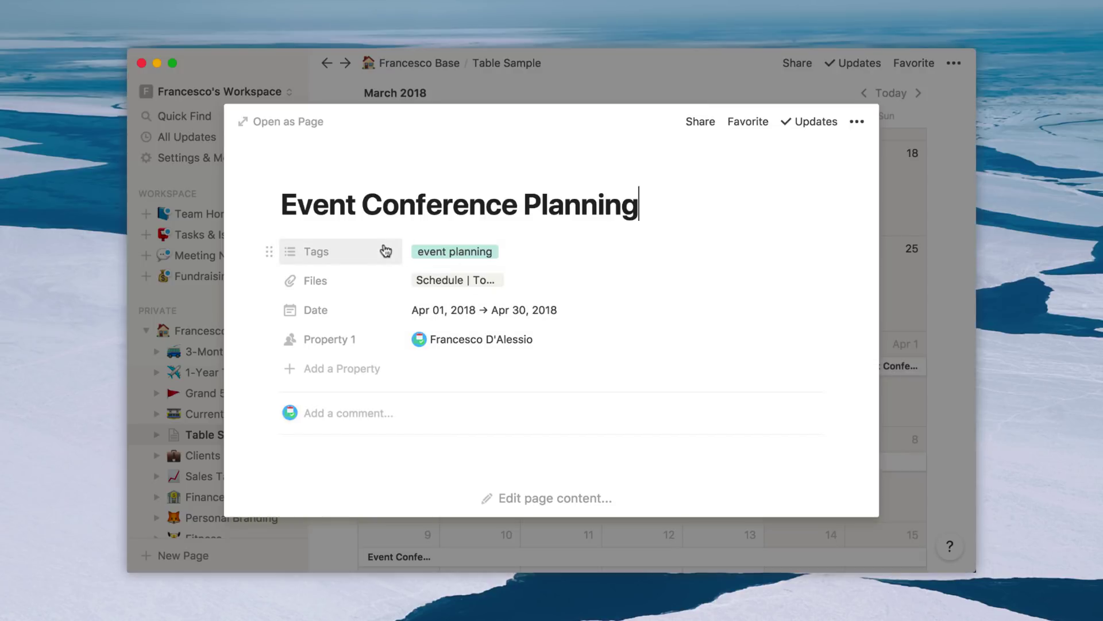
{"action": "scroll", "coordinate": [386, 328], "scroll_direction": "down", "scroll_amount": 2}
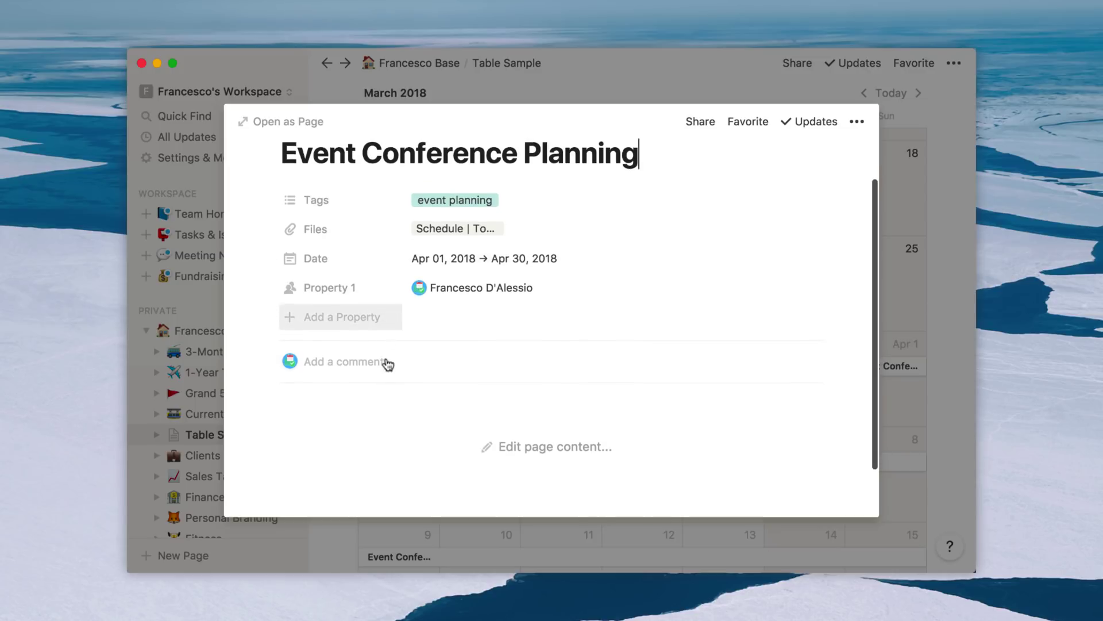
{"action": "scroll", "coordinate": [389, 364], "scroll_direction": "down", "scroll_amount": 2}
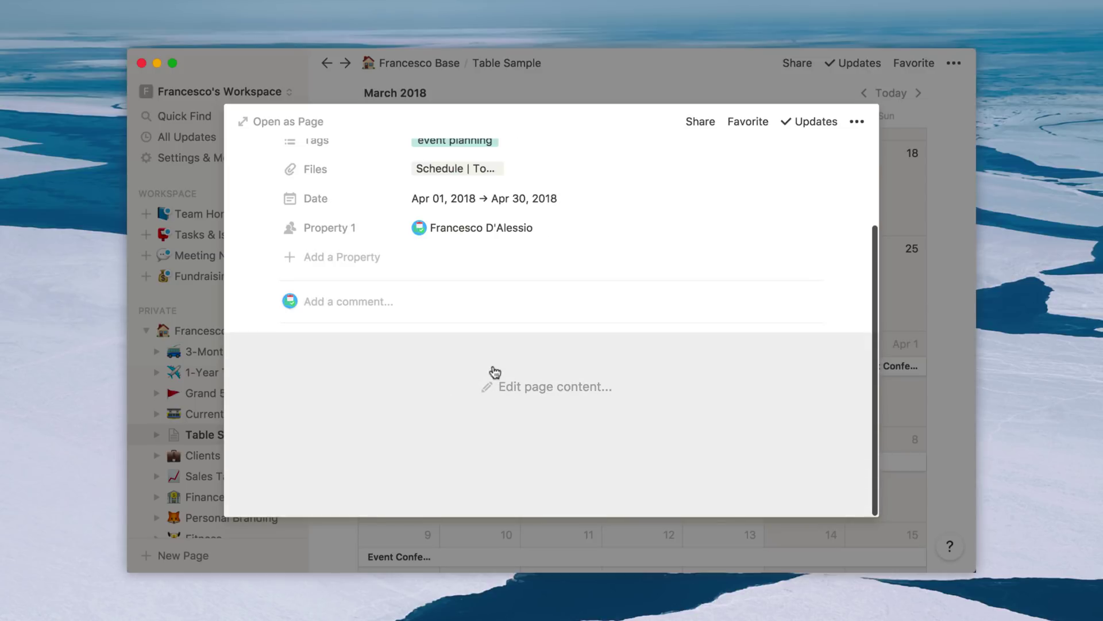
{"action": "scroll", "coordinate": [495, 372], "scroll_direction": "up", "scroll_amount": 3}
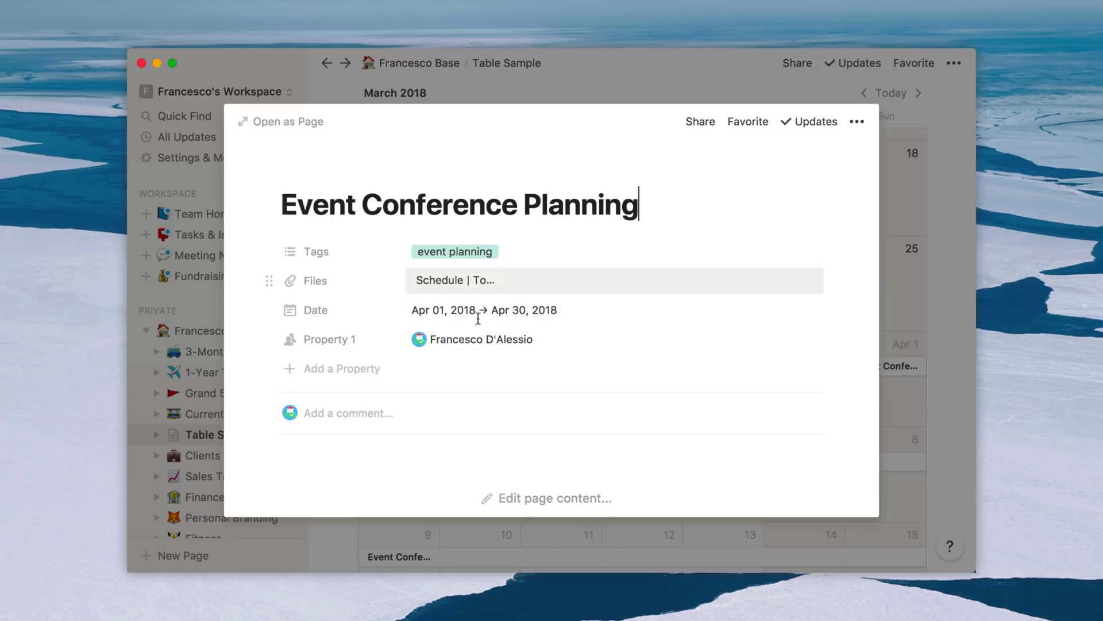
{"action": "scroll", "coordinate": [513, 382], "scroll_direction": "down", "scroll_amount": 2}
{"action": "scroll", "coordinate": [431, 311], "scroll_direction": "up", "scroll_amount": 2}
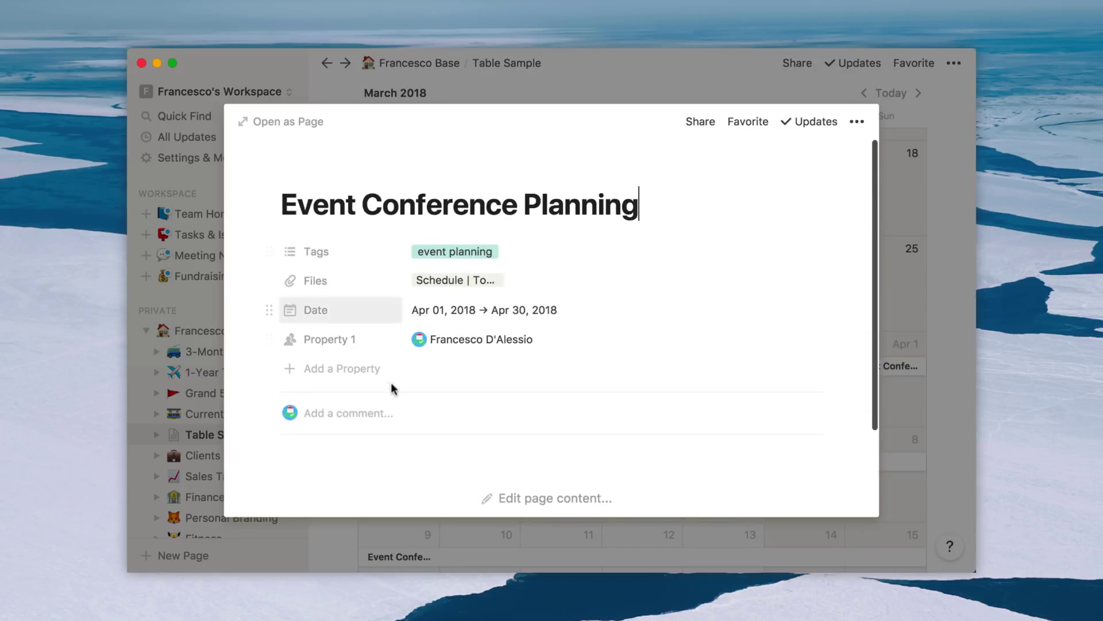
Step: Insert an untitled inline table with Name, Tags and Files columns into Event Conference Planning's page body
{"action": "left_click", "coordinate": [342, 368]}
{"action": "mouse_move", "coordinate": [340, 458]}
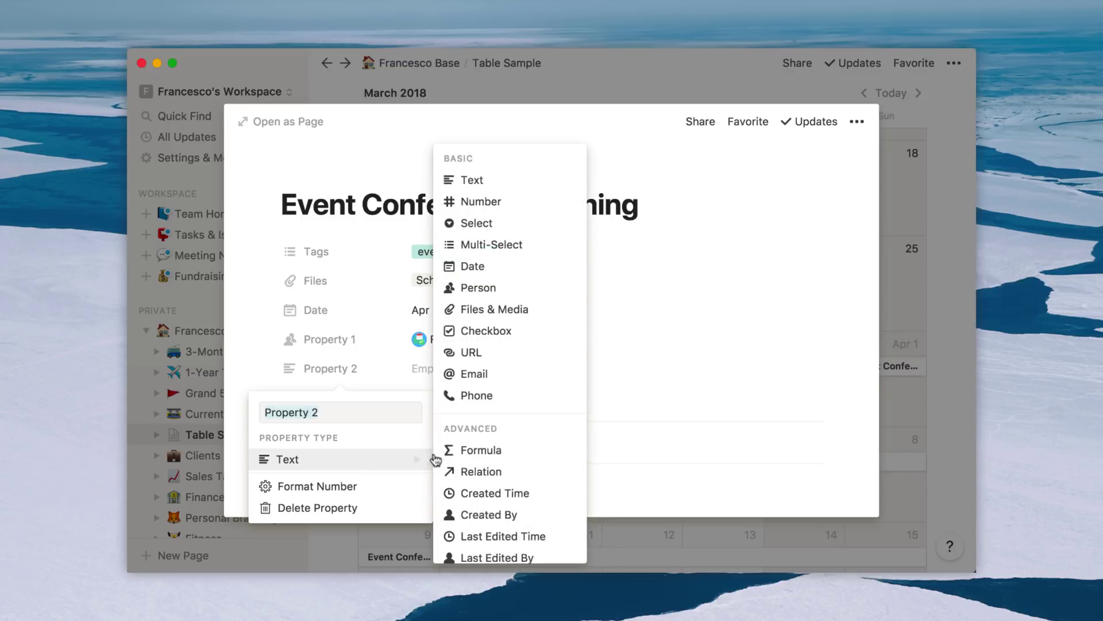
{"action": "left_click", "coordinate": [669, 426]}
{"action": "scroll", "coordinate": [566, 397], "scroll_direction": "down", "scroll_amount": 3}
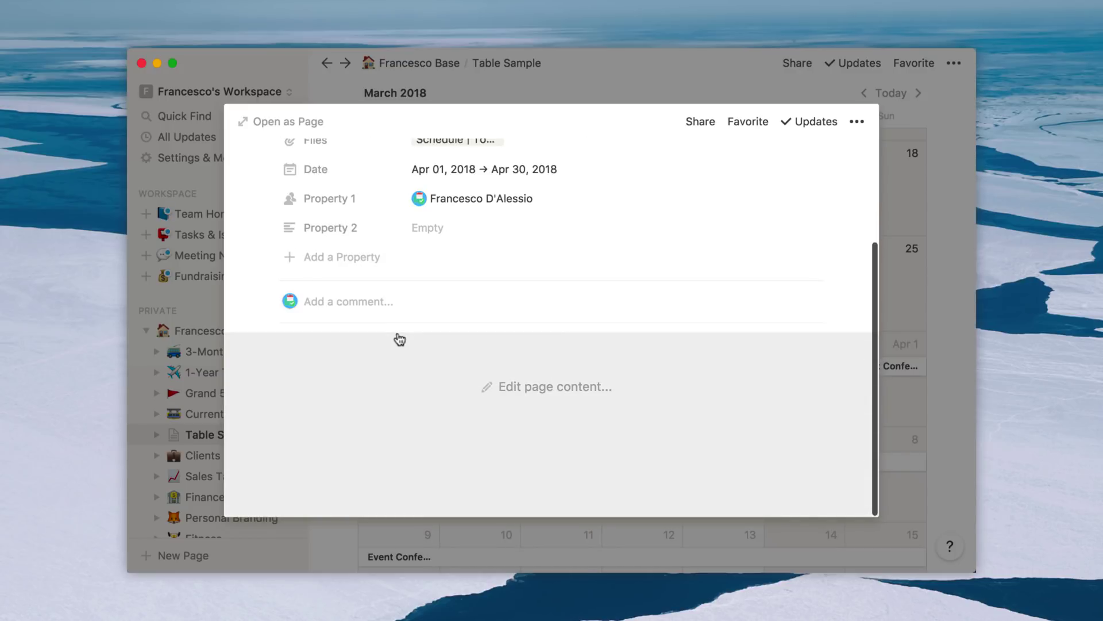
{"action": "left_click", "coordinate": [529, 384]}
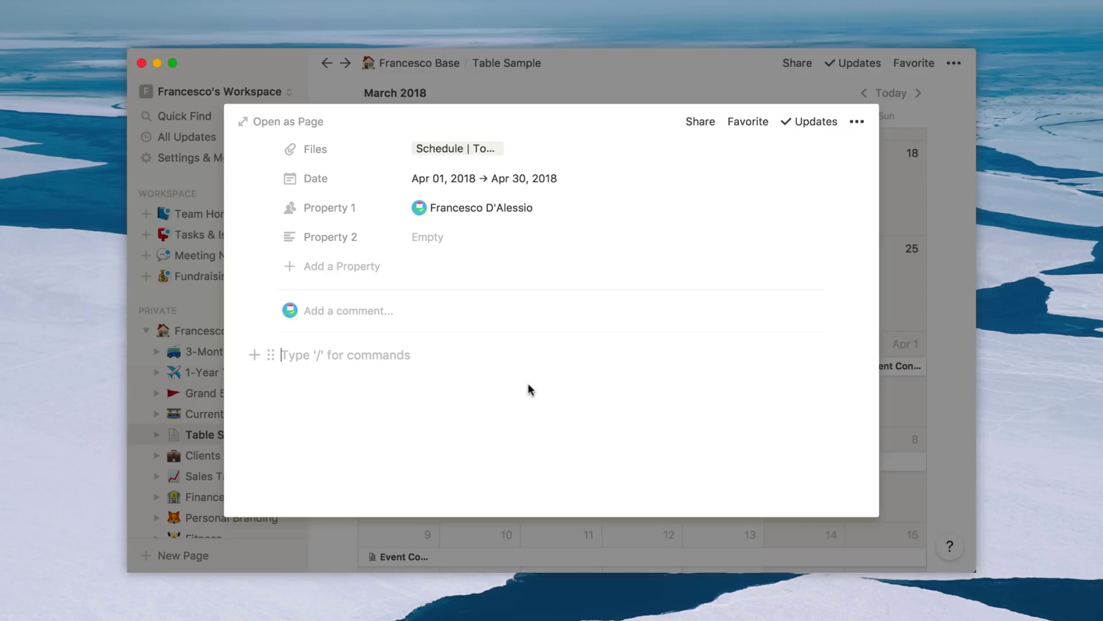
{"action": "type", "text": "/"}
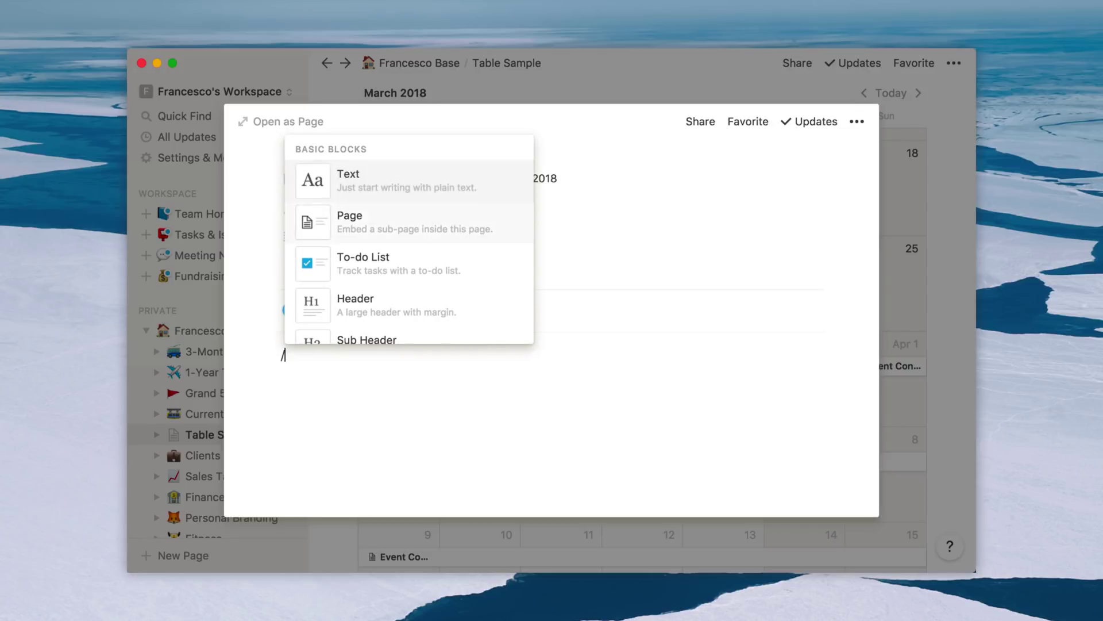
{"action": "key", "text": "Down"}
{"action": "key", "text": "Return"}
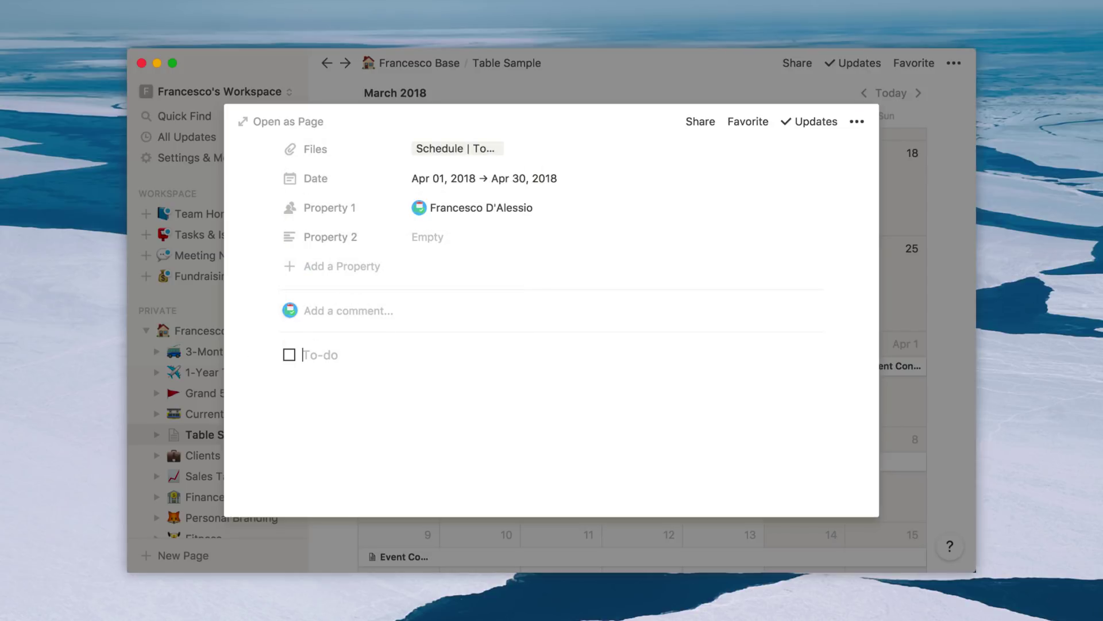
{"action": "key", "text": "BackSpace"}
{"action": "type", "text": "/"}
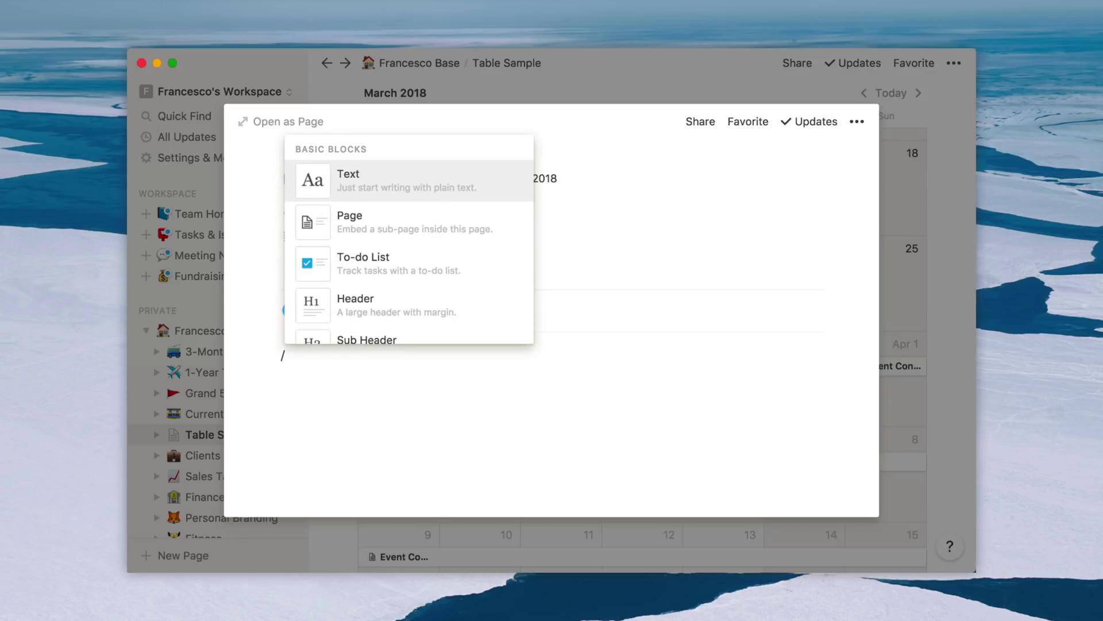
{"action": "type", "text": "tab"}
{"action": "key", "text": "Return"}
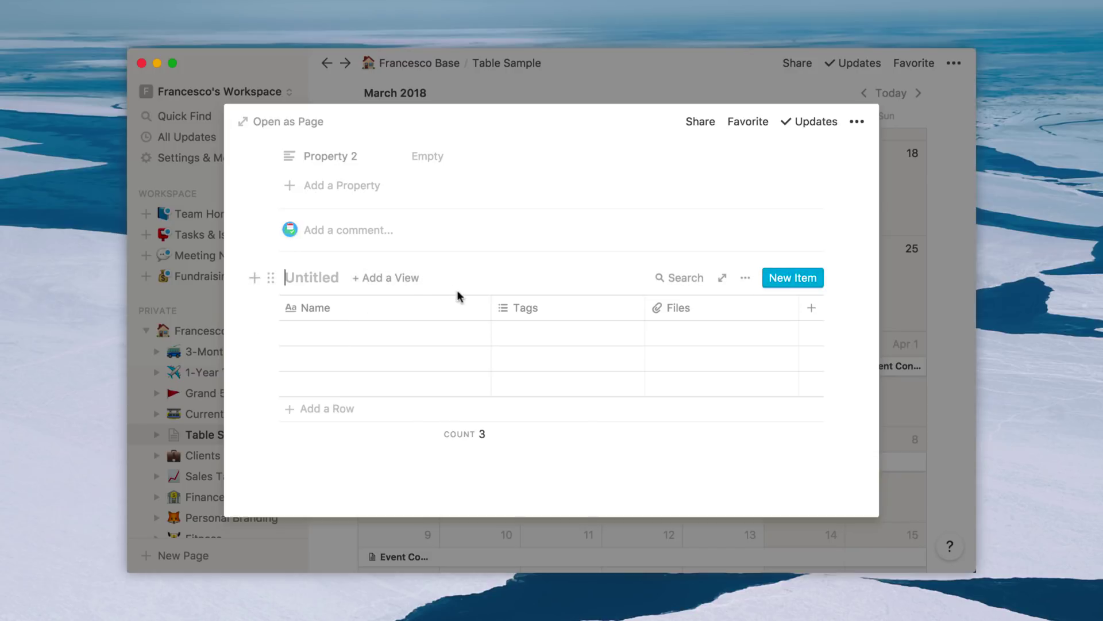
{"action": "scroll", "coordinate": [397, 323], "scroll_direction": "up", "scroll_amount": 5}
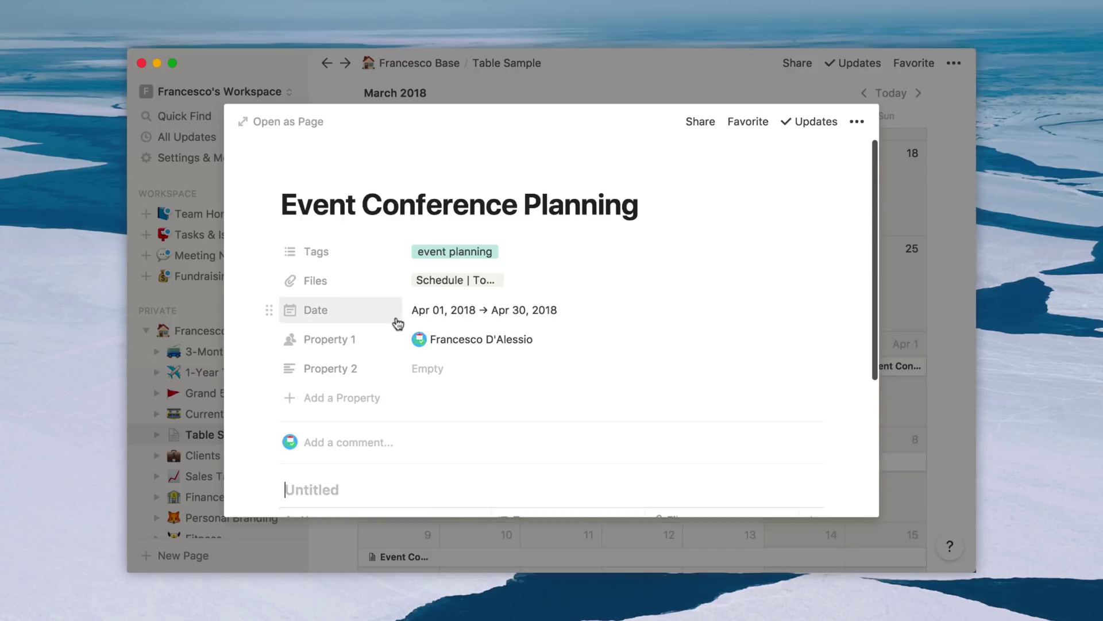
{"action": "scroll", "coordinate": [398, 324], "scroll_direction": "down", "scroll_amount": 5}
{"action": "scroll", "coordinate": [398, 323], "scroll_direction": "up", "scroll_amount": 5}
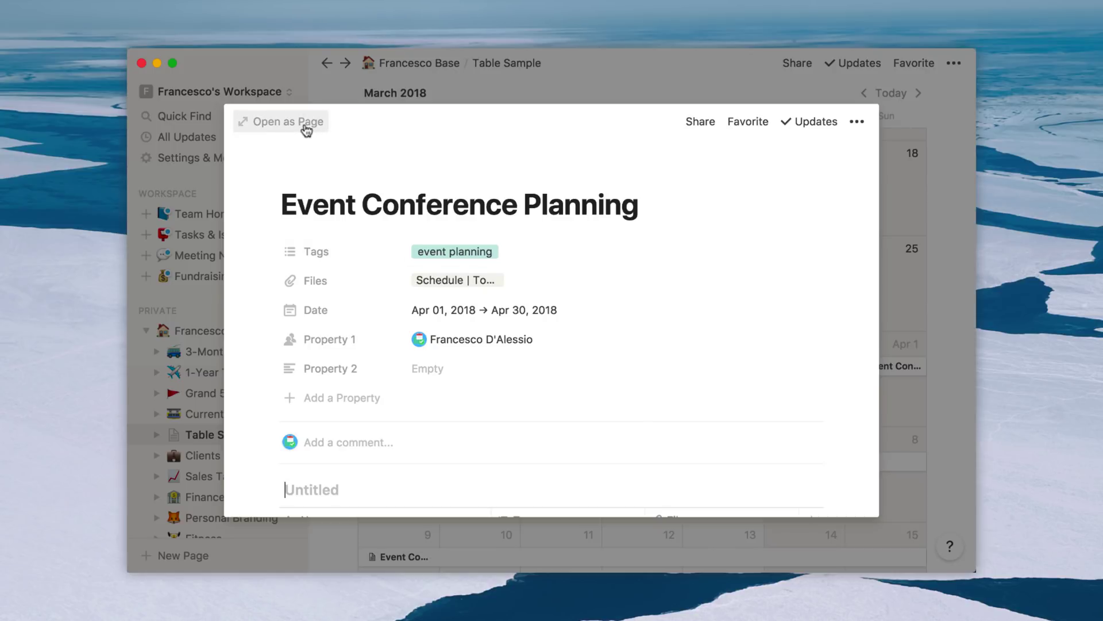
{"action": "scroll", "coordinate": [320, 197], "scroll_direction": "down", "scroll_amount": 5}
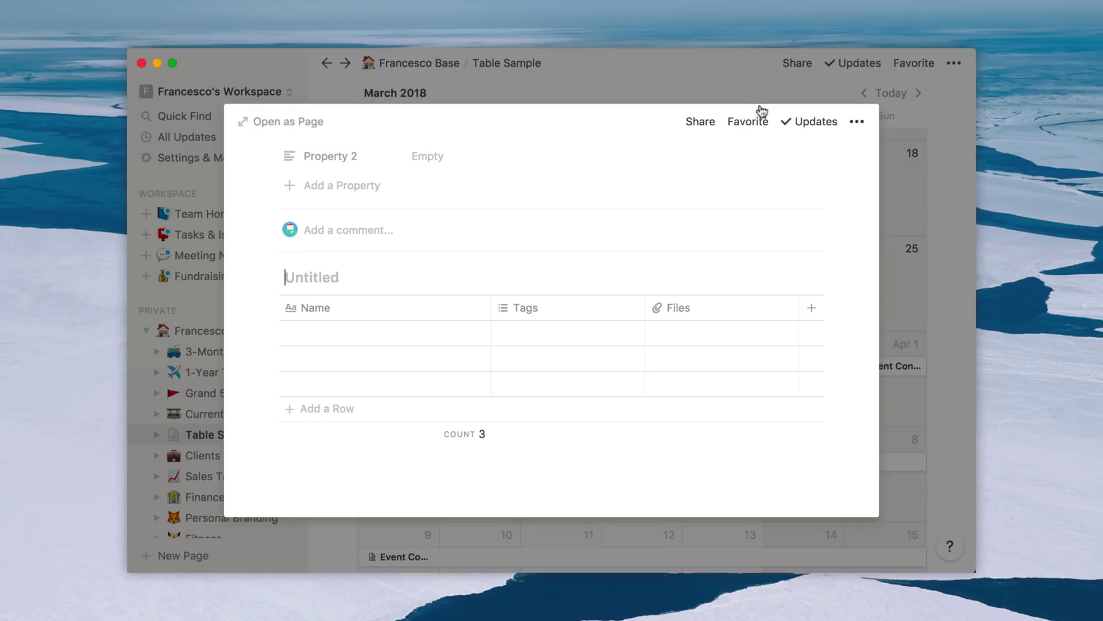
Step: Open Event Conference Planning as a full page, then return to Table Sample via the breadcrumb
{"action": "left_click", "coordinate": [857, 121]}
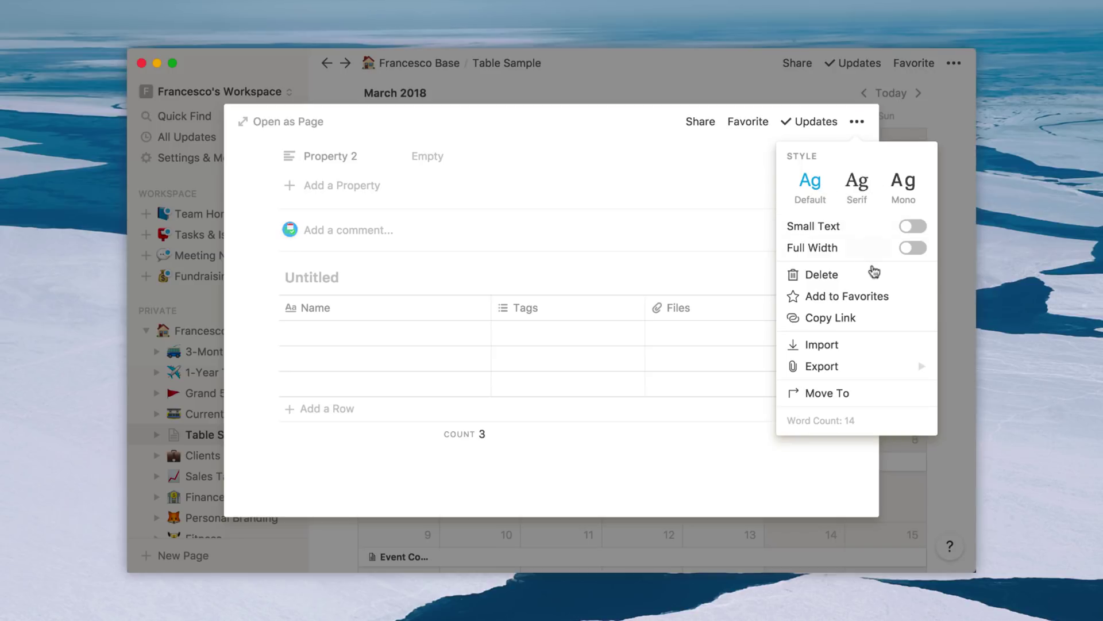
{"action": "left_click", "coordinate": [729, 230]}
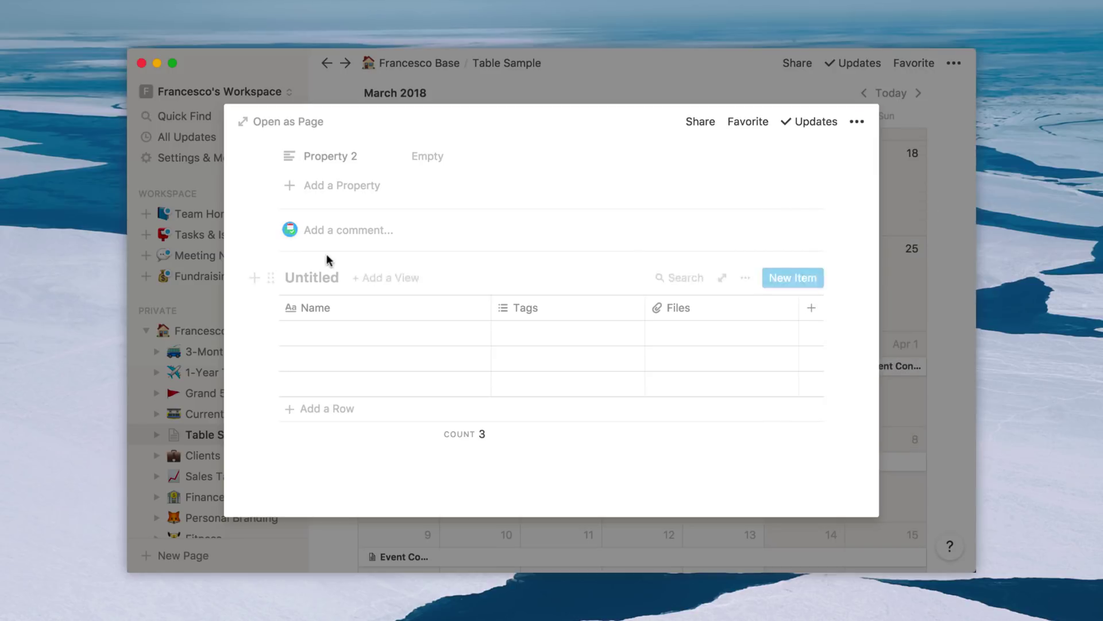
{"action": "scroll", "coordinate": [337, 209], "scroll_direction": "up", "scroll_amount": 5}
{"action": "left_click", "coordinate": [288, 122]}
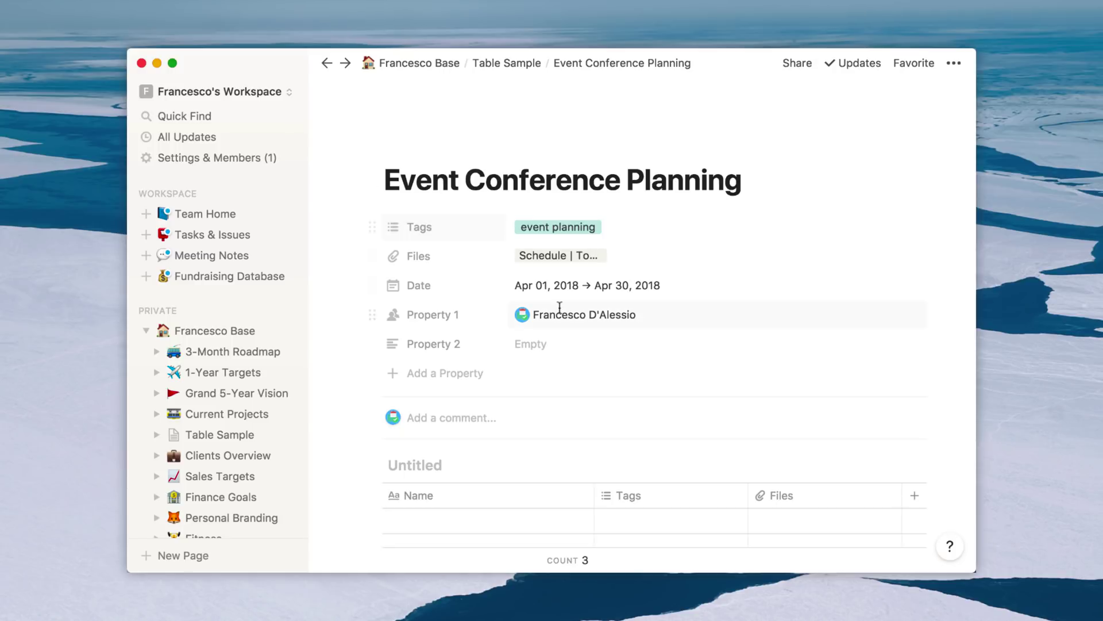
{"action": "scroll", "coordinate": [560, 308], "scroll_direction": "down", "scroll_amount": 5}
{"action": "scroll", "coordinate": [560, 307], "scroll_direction": "up", "scroll_amount": 5}
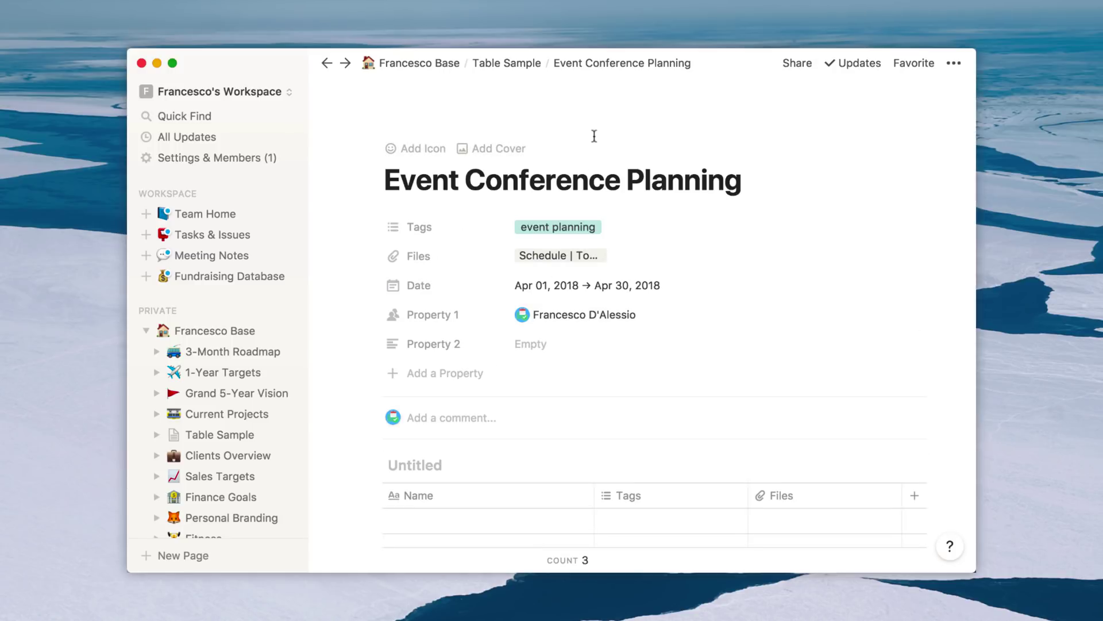
{"action": "left_click", "coordinate": [507, 63]}
{"action": "scroll", "coordinate": [578, 263], "scroll_direction": "down", "scroll_amount": 5}
{"action": "scroll", "coordinate": [578, 264], "scroll_direction": "down", "scroll_amount": 3}
{"action": "scroll", "coordinate": [578, 264], "scroll_direction": "down", "scroll_amount": 4}
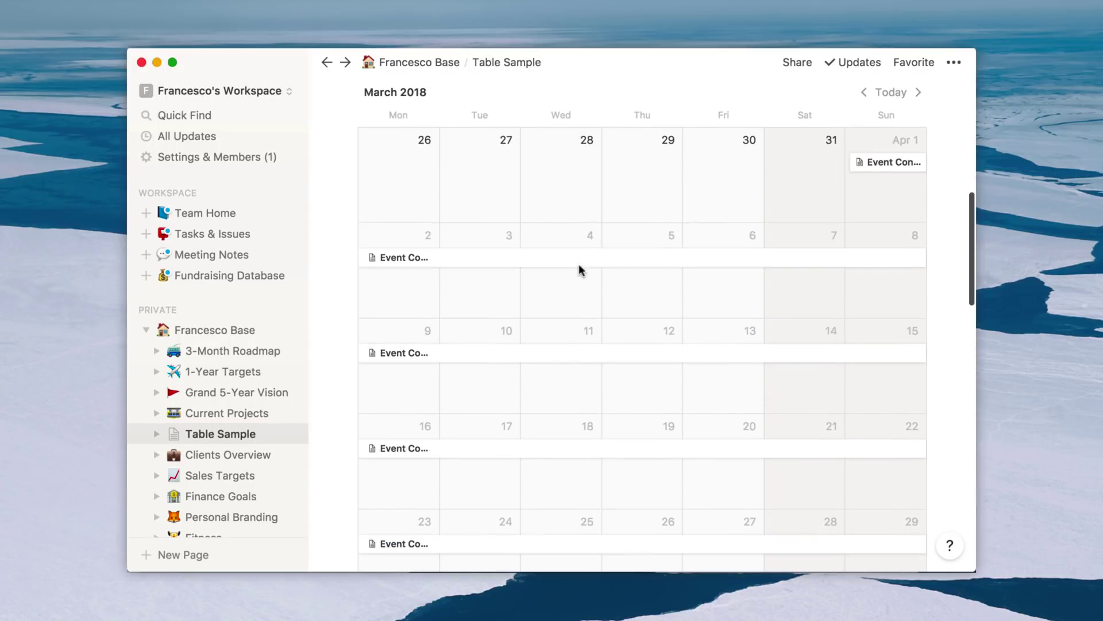
{"action": "scroll", "coordinate": [578, 265], "scroll_direction": "down", "scroll_amount": 3}
{"action": "scroll", "coordinate": [578, 264], "scroll_direction": "up", "scroll_amount": 4}
{"action": "scroll", "coordinate": [579, 264], "scroll_direction": "up", "scroll_amount": 3}
{"action": "scroll", "coordinate": [578, 264], "scroll_direction": "down", "scroll_amount": 4}
{"action": "scroll", "coordinate": [578, 263], "scroll_direction": "down", "scroll_amount": 3}
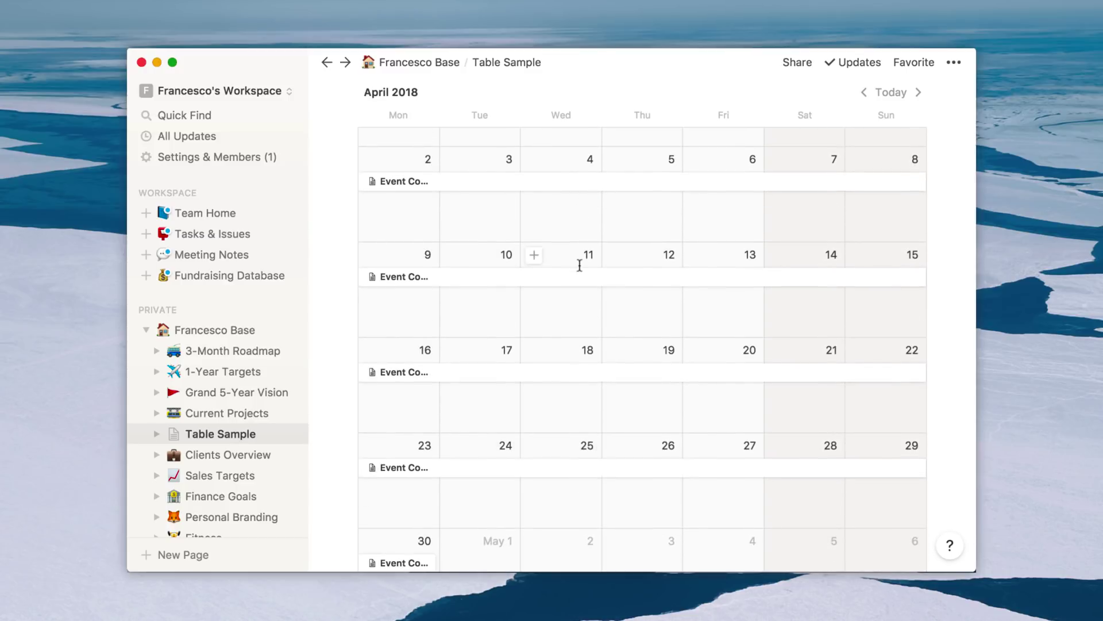
Step: Delete the stray Untitled April 3 entry and return Table Sample to Default View
{"action": "left_click", "coordinate": [456, 160]}
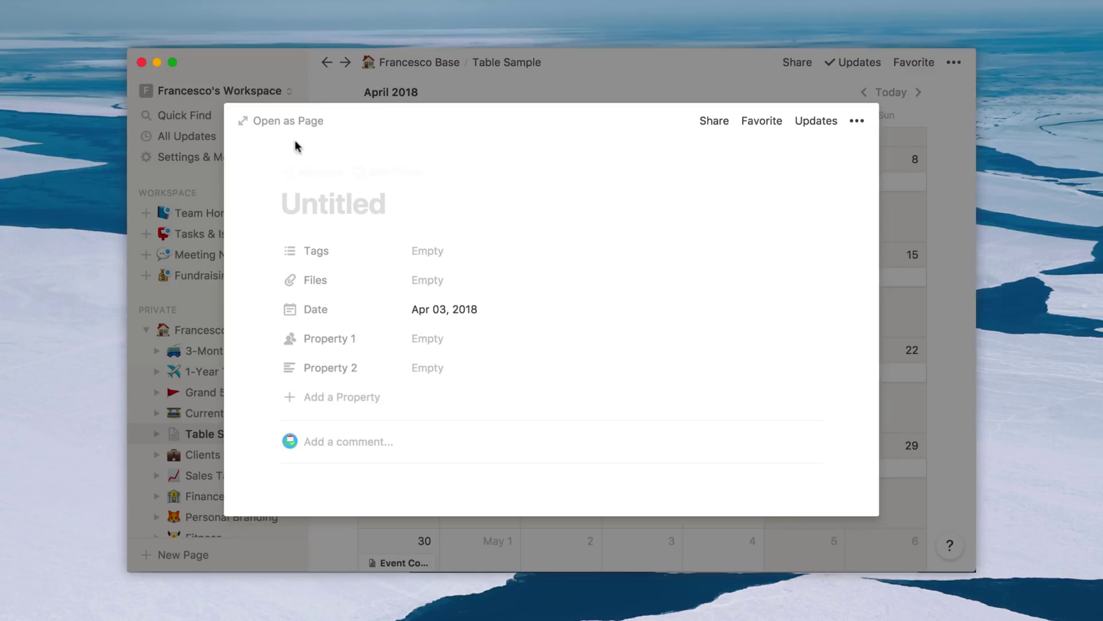
{"action": "left_click", "coordinate": [607, 96]}
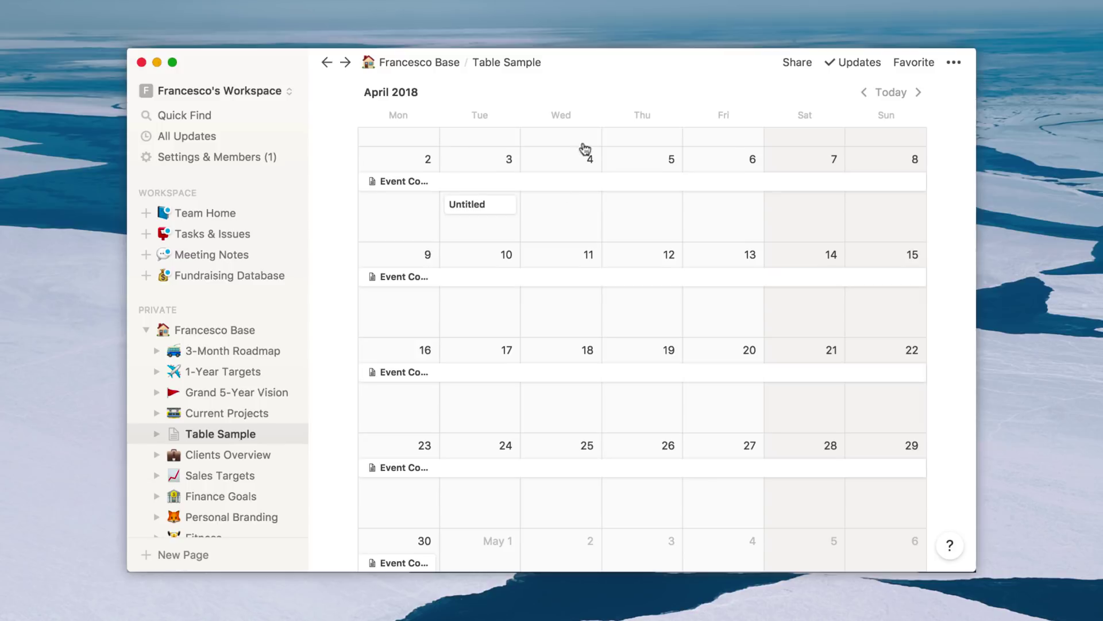
{"action": "left_click", "coordinate": [483, 207]}
{"action": "left_click", "coordinate": [856, 120]}
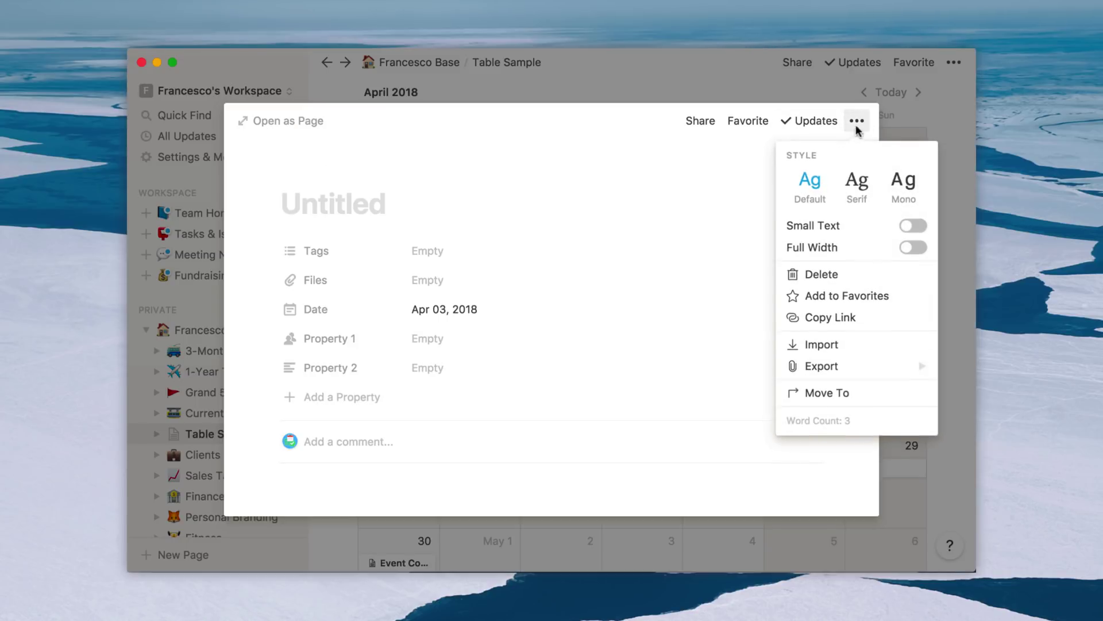
{"action": "left_click", "coordinate": [834, 278]}
{"action": "scroll", "coordinate": [638, 242], "scroll_direction": "up", "scroll_amount": 8}
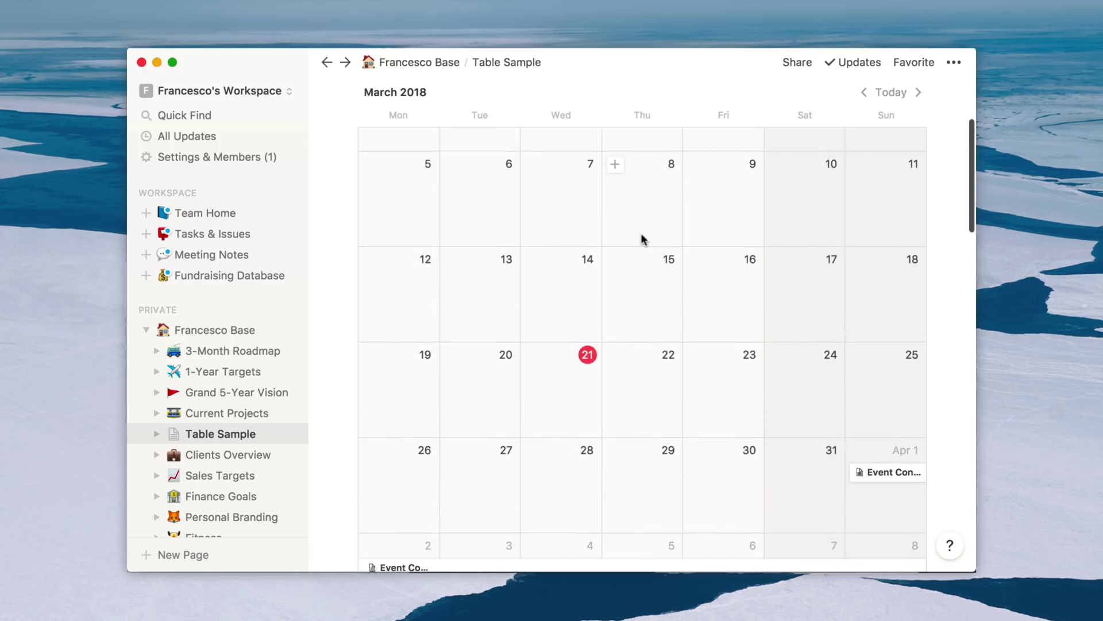
{"action": "scroll", "coordinate": [638, 241], "scroll_direction": "up", "scroll_amount": 5}
{"action": "left_click", "coordinate": [457, 167]}
{"action": "left_click", "coordinate": [403, 200]}
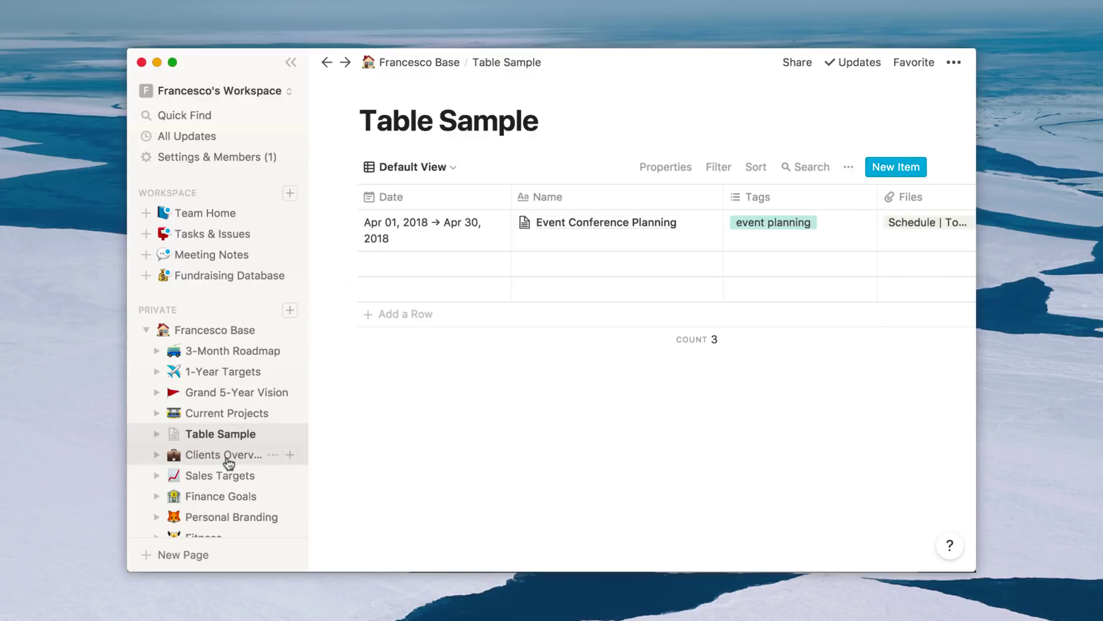
{"action": "scroll", "coordinate": [227, 507], "scroll_direction": "down", "scroll_amount": 2}
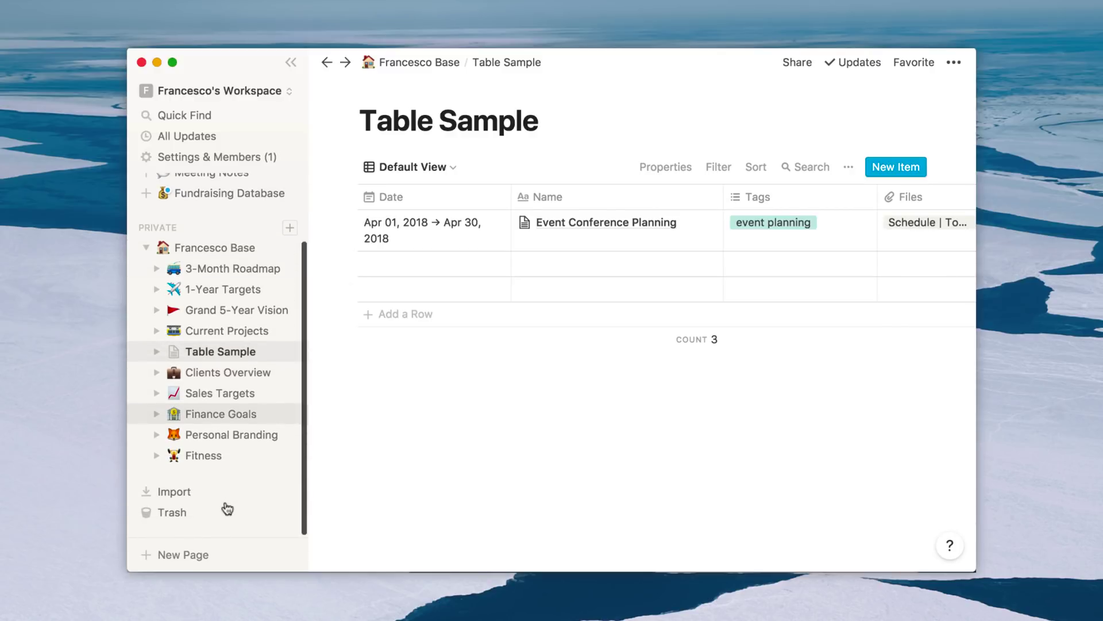
Step: In Personal Branding's Medium Articles, make Release date a Date property set to Mar 22, 2018
{"action": "left_click", "coordinate": [222, 435]}
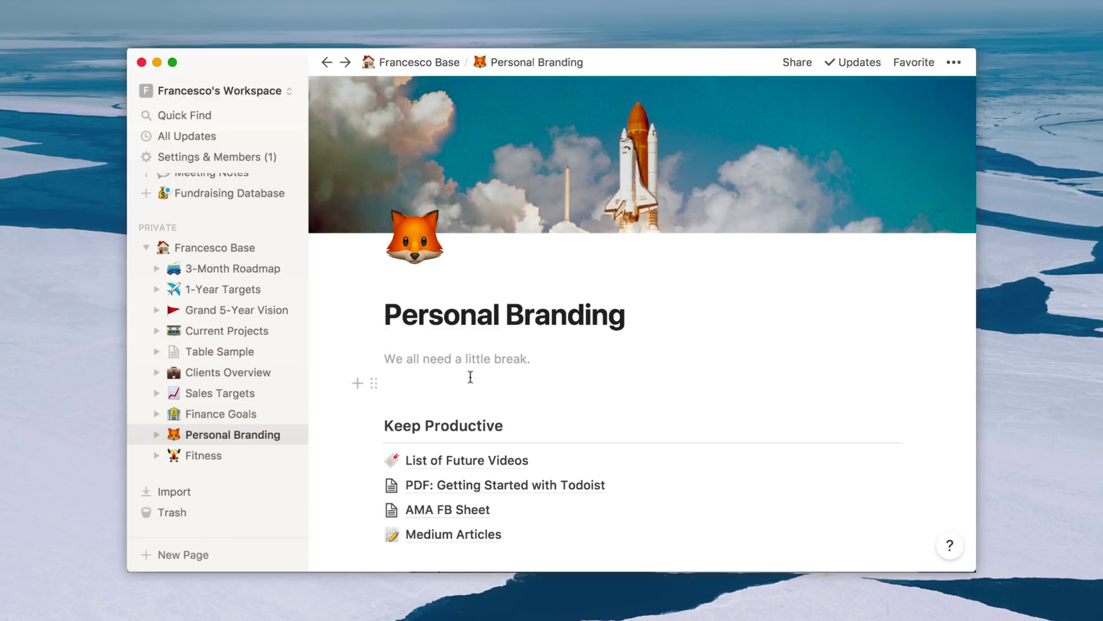
{"action": "scroll", "coordinate": [466, 379], "scroll_direction": "down", "scroll_amount": 5}
{"action": "left_click", "coordinate": [448, 276]}
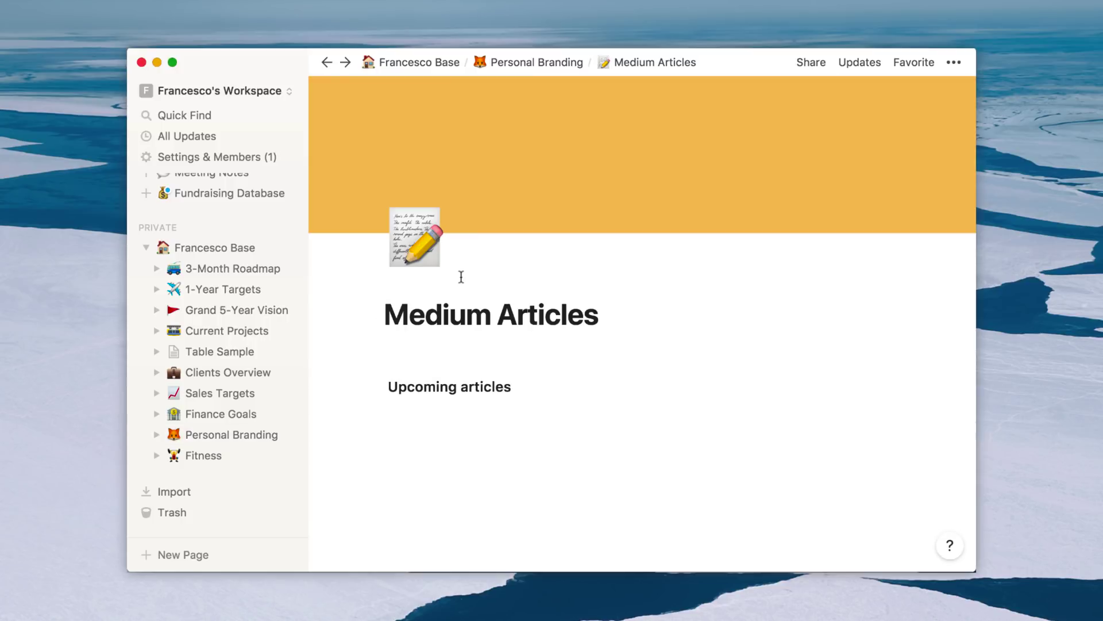
{"action": "scroll", "coordinate": [576, 396], "scroll_direction": "down", "scroll_amount": 2}
{"action": "scroll", "coordinate": [576, 395], "scroll_direction": "down", "scroll_amount": 3}
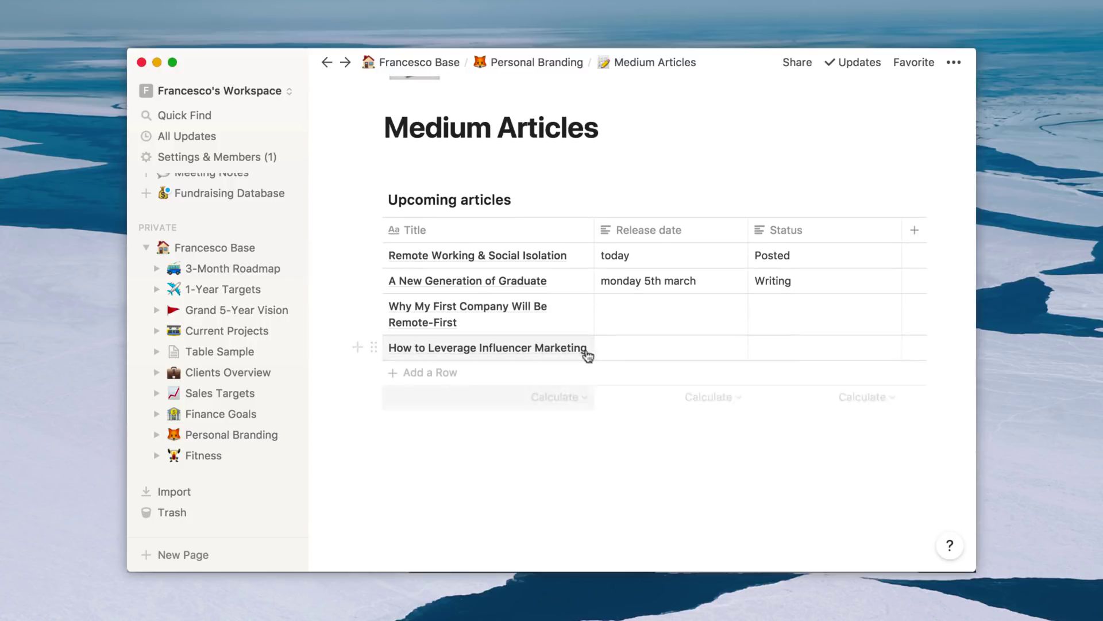
{"action": "left_click", "coordinate": [640, 255]}
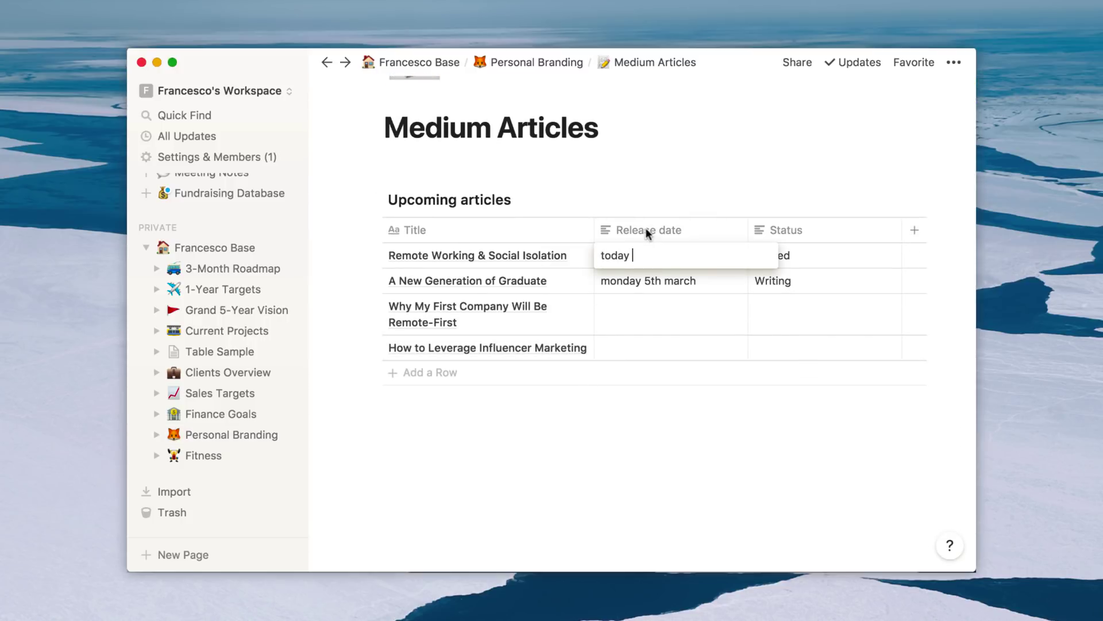
{"action": "key", "text": "Escape"}
{"action": "left_click", "coordinate": [659, 231]}
{"action": "mouse_move", "coordinate": [668, 319]}
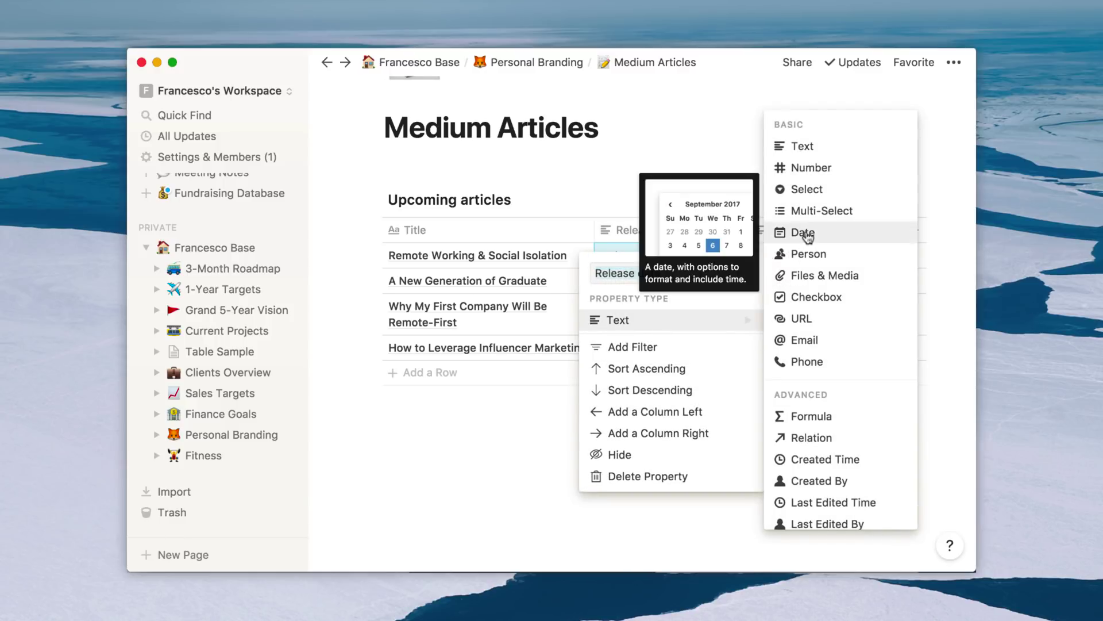
{"action": "left_click", "coordinate": [802, 232]}
{"action": "left_click", "coordinate": [642, 255]}
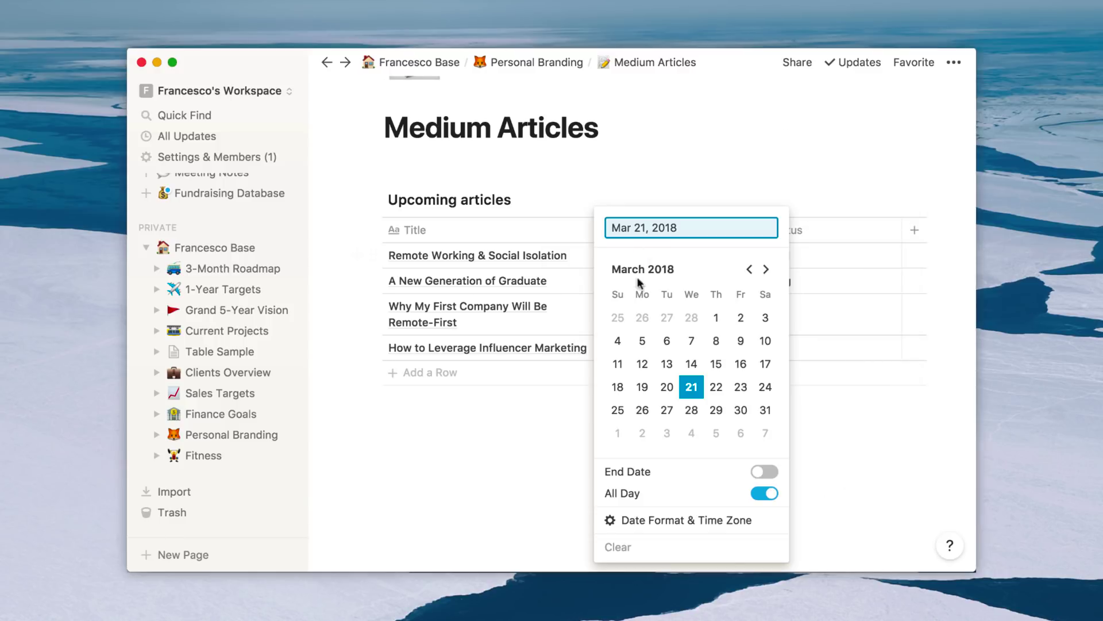
{"action": "left_click", "coordinate": [716, 386]}
{"action": "left_click", "coordinate": [526, 444]}
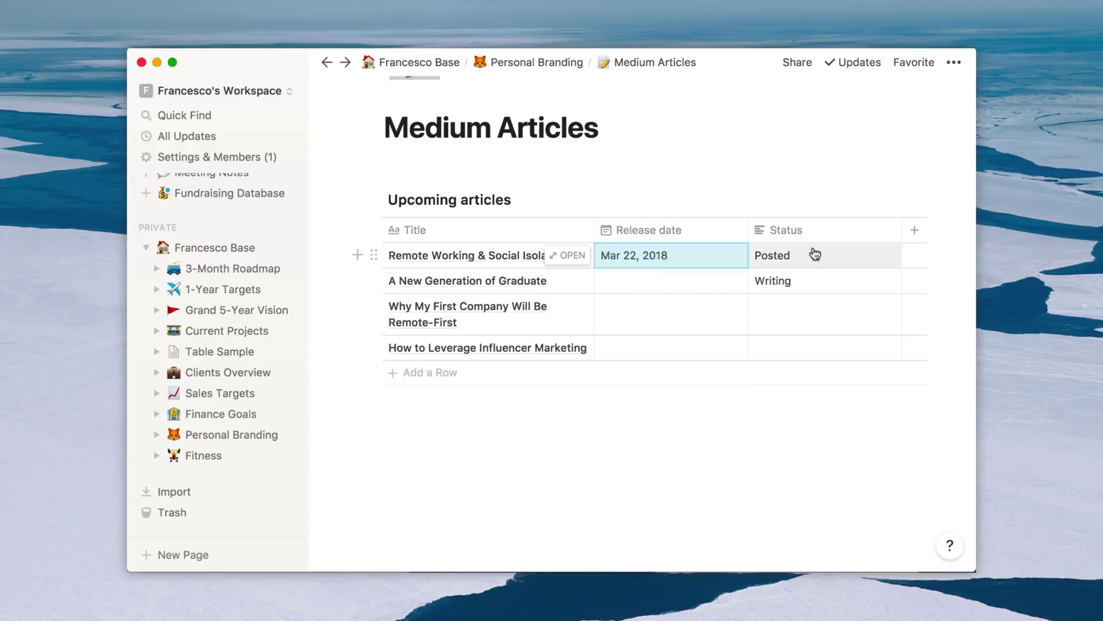
{"action": "scroll", "coordinate": [814, 254], "scroll_direction": "right", "scroll_amount": 1}
{"action": "scroll", "coordinate": [814, 253], "scroll_direction": "left", "scroll_amount": 1}
Step: Turn the Status column into a checkbox and tick it for the first article
{"action": "left_click", "coordinate": [780, 230]}
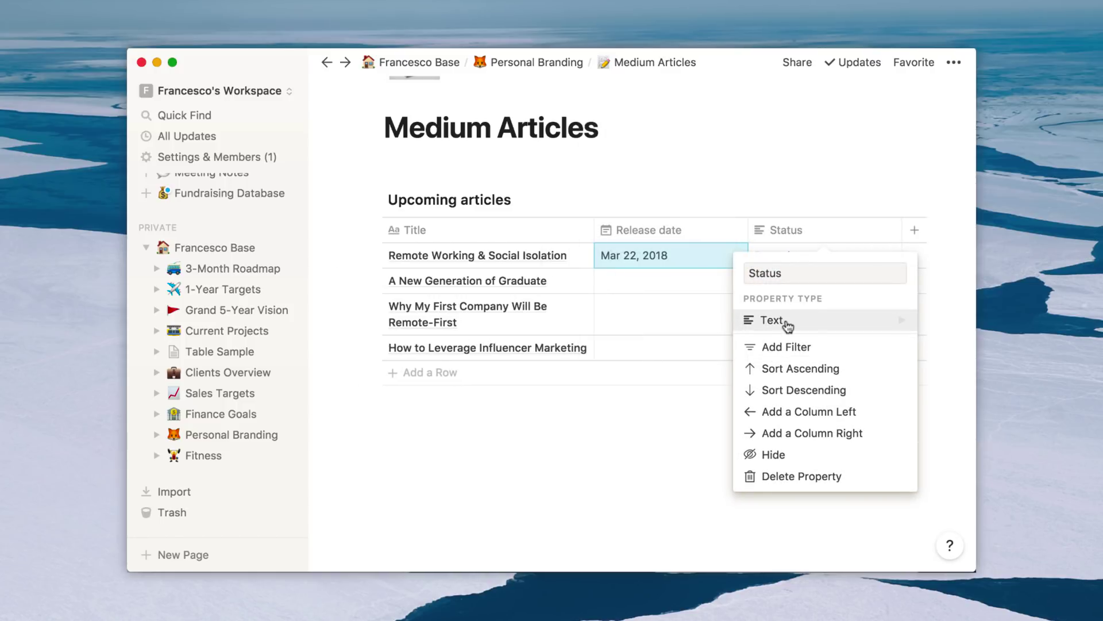
{"action": "mouse_move", "coordinate": [773, 320]}
{"action": "left_click", "coordinate": [668, 300]}
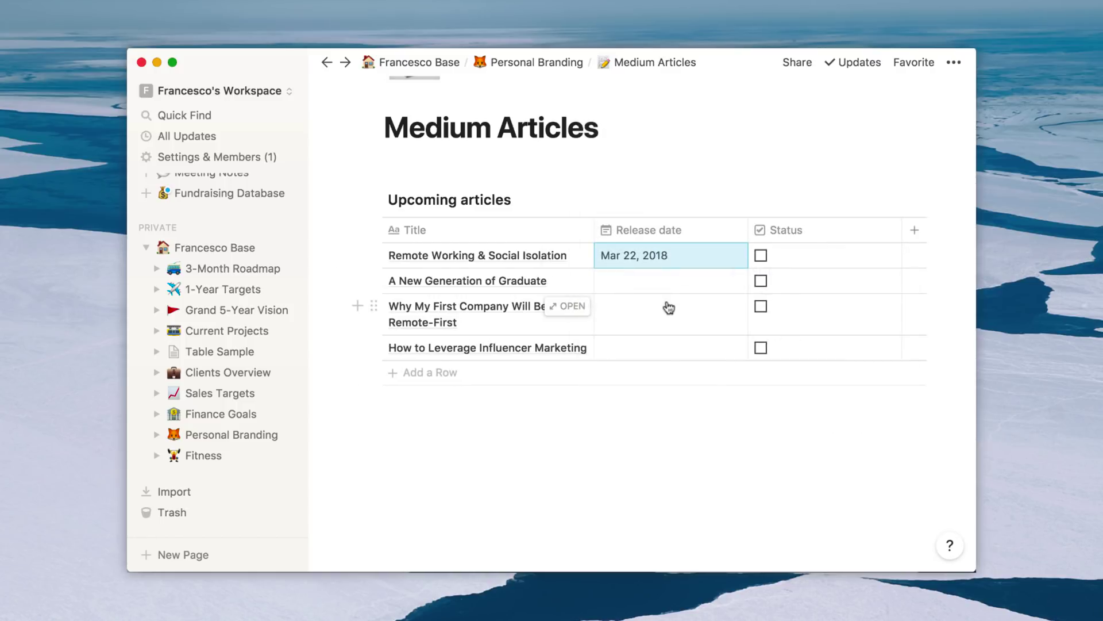
{"action": "left_click", "coordinate": [762, 256]}
{"action": "left_click", "coordinate": [673, 431]}
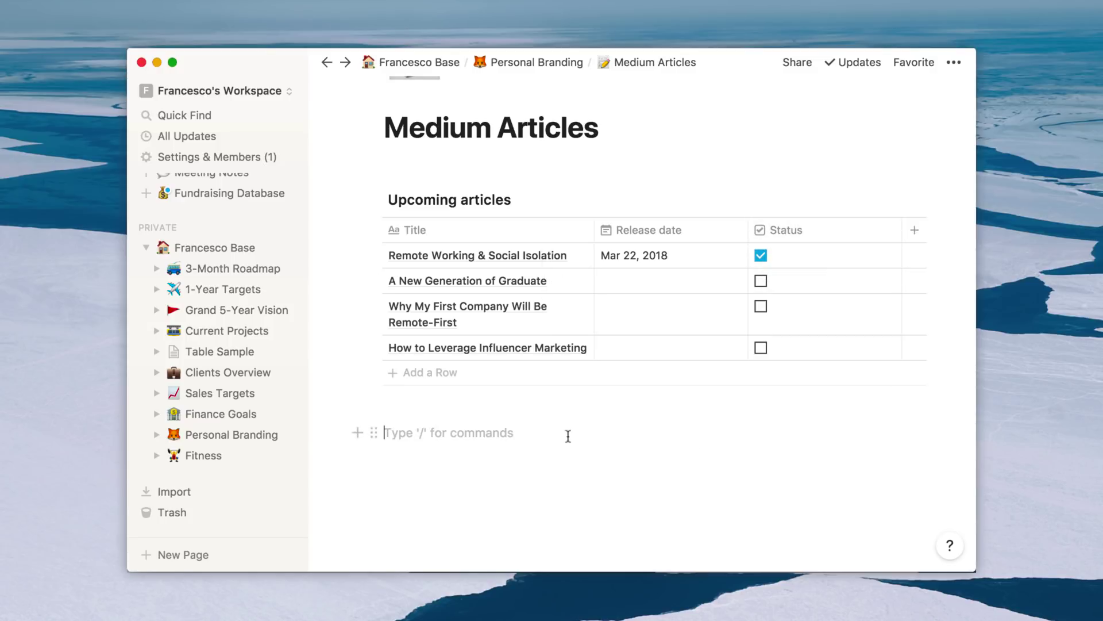
{"action": "scroll", "coordinate": [517, 405], "scroll_direction": "up", "scroll_amount": 6}
{"action": "scroll", "coordinate": [513, 414], "scroll_direction": "down", "scroll_amount": 4}
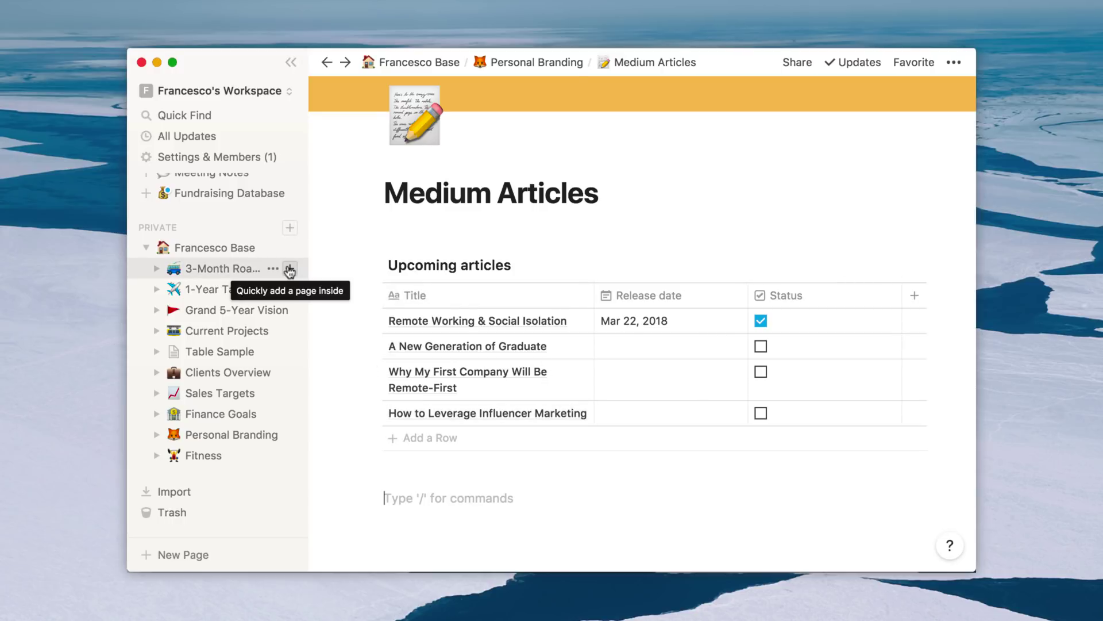
Step: Create a Board - Full Page via /board below Table Sample on Francesco Base
{"action": "left_click", "coordinate": [216, 249]}
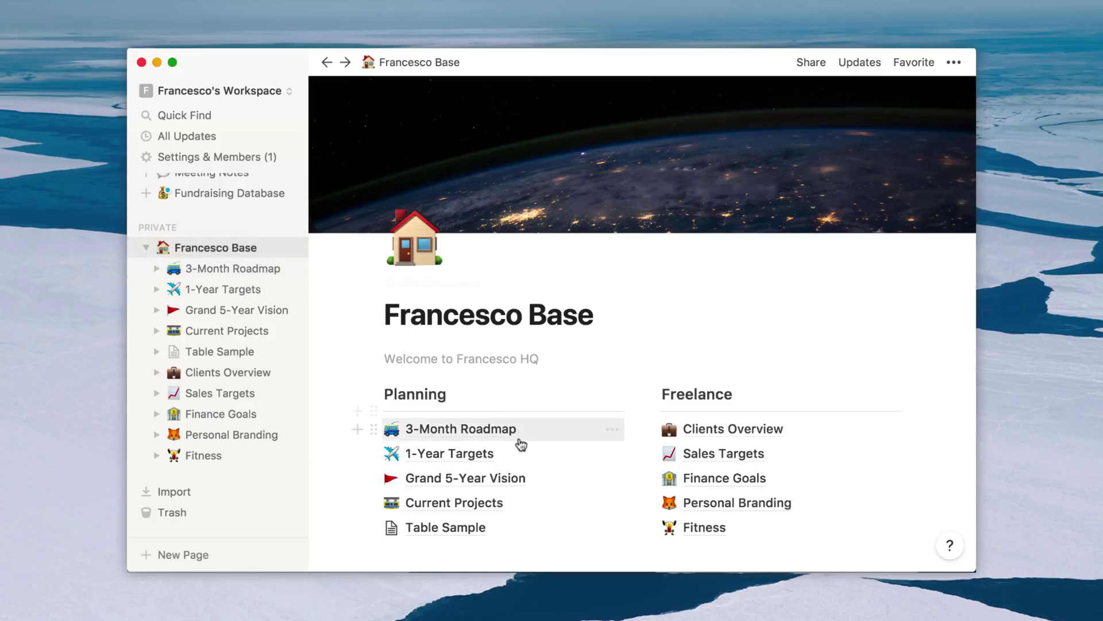
{"action": "scroll", "coordinate": [522, 427], "scroll_direction": "down", "scroll_amount": 3}
{"action": "left_click", "coordinate": [543, 423]}
{"action": "type", "text": "/ka"}
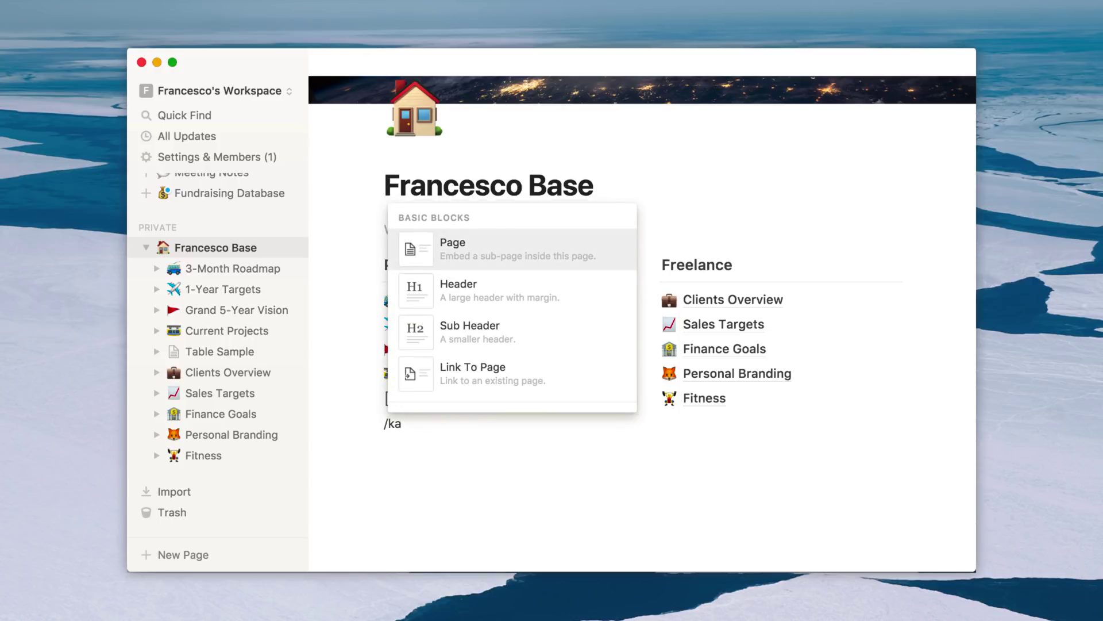
{"action": "type", "text": "n"}
{"action": "key", "text": "BackSpace"}
{"action": "key", "text": "BackSpace"}
{"action": "key", "text": "BackSpace"}
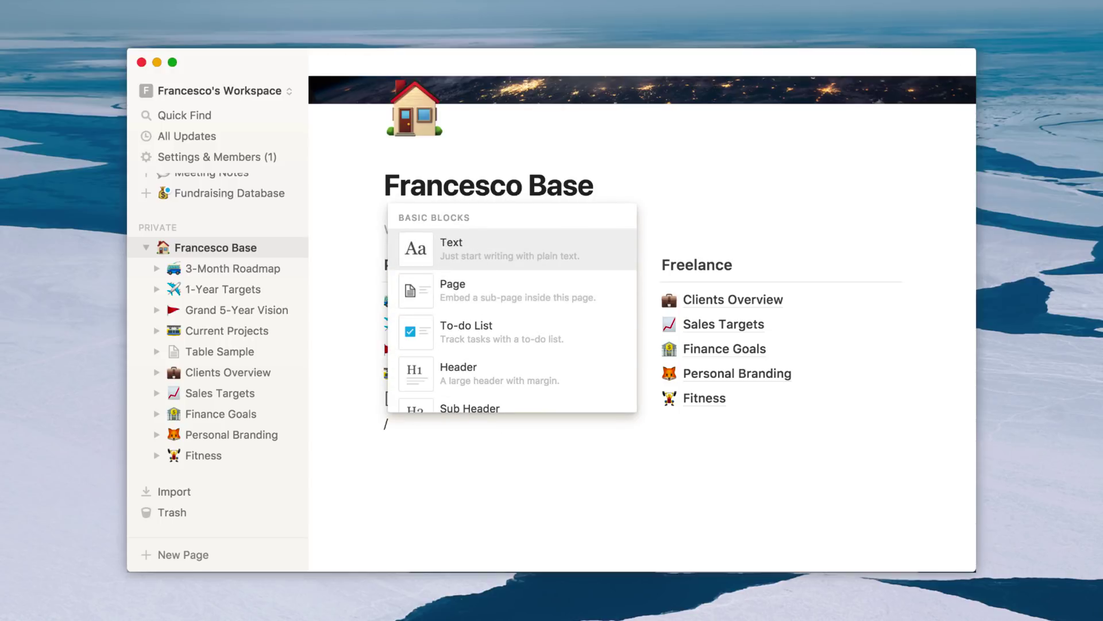
{"action": "type", "text": "oa"}
{"action": "key", "text": "Down"}
{"action": "key", "text": "Return"}
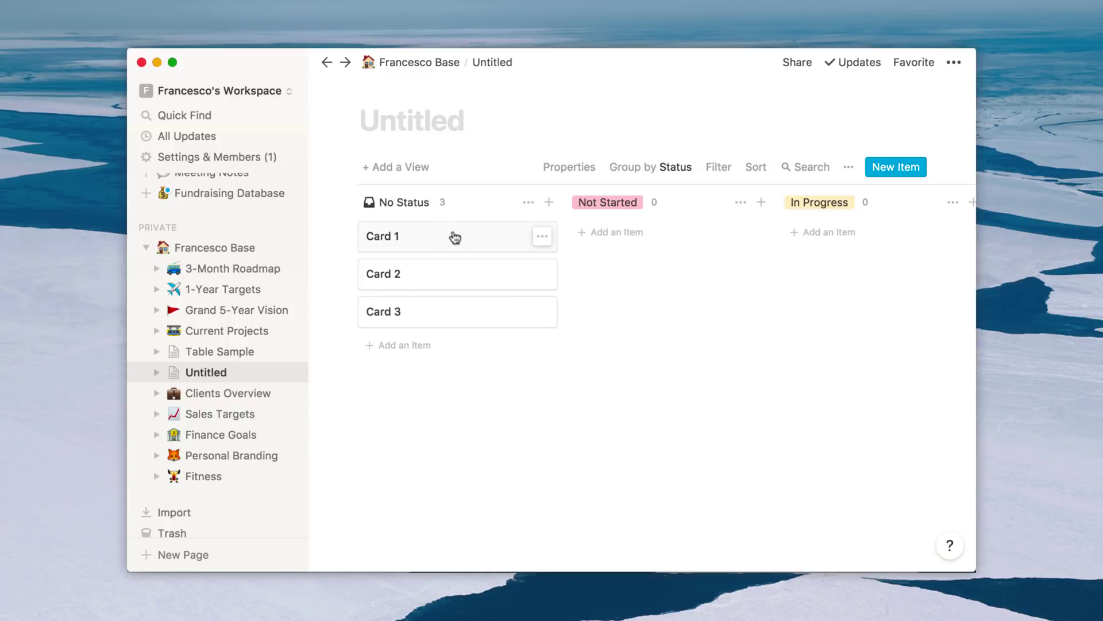
{"action": "left_click_drag", "start_coordinate": [456, 238], "coordinate": [621, 246]}
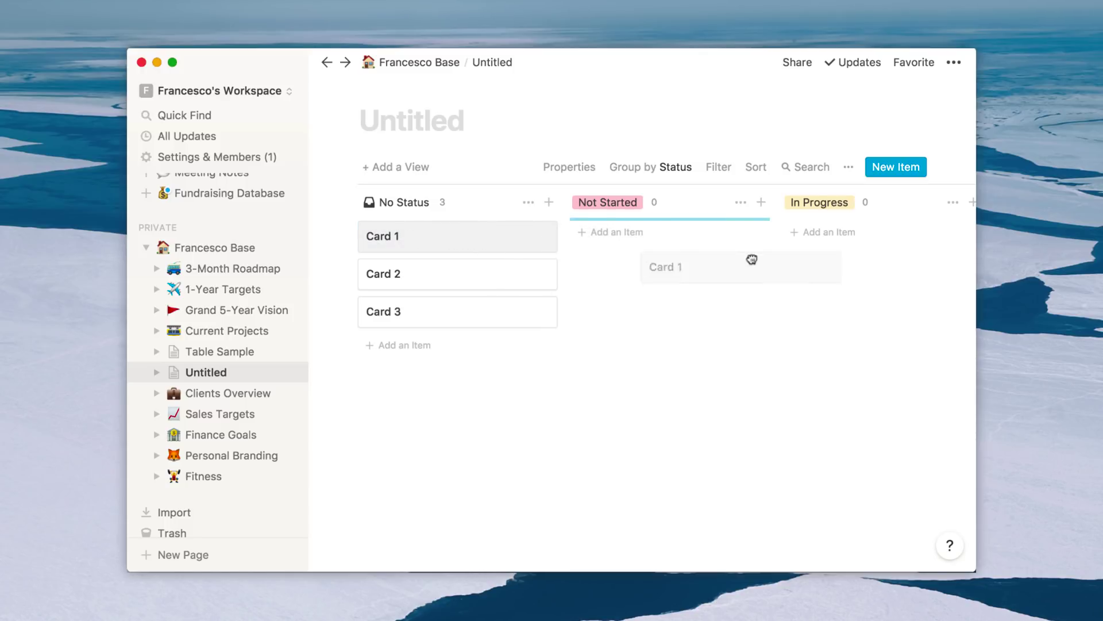
{"action": "mouse_move", "coordinate": [620, 246]}
{"action": "left_mouse_down"}
{"action": "mouse_move", "coordinate": [684, 238]}
{"action": "mouse_move", "coordinate": [518, 226]}
{"action": "left_mouse_up"}
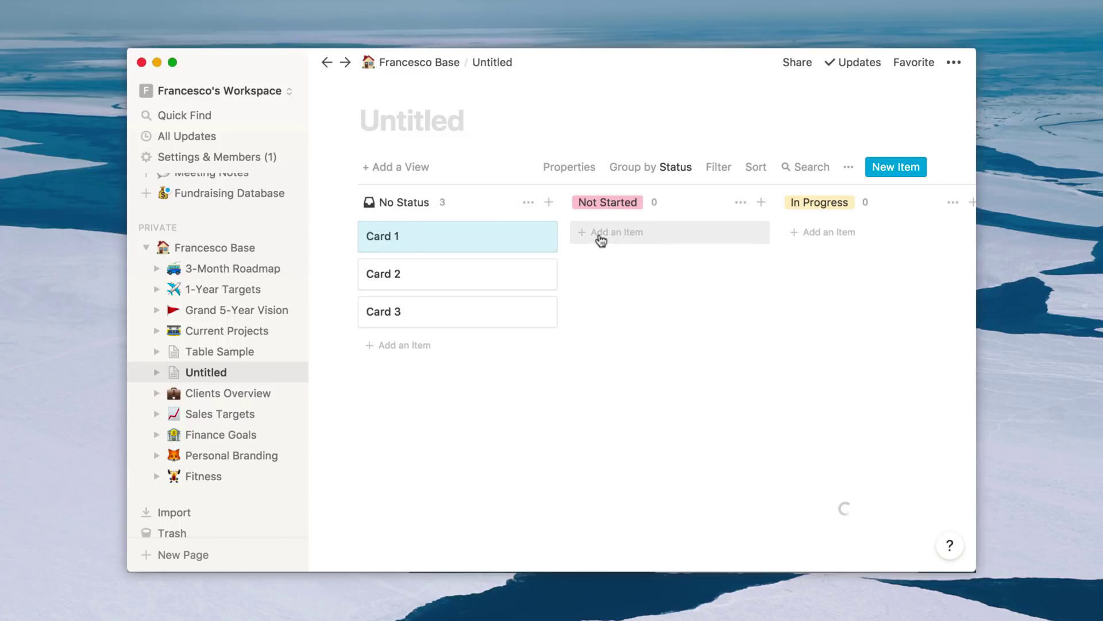
{"action": "left_click", "coordinate": [613, 276]}
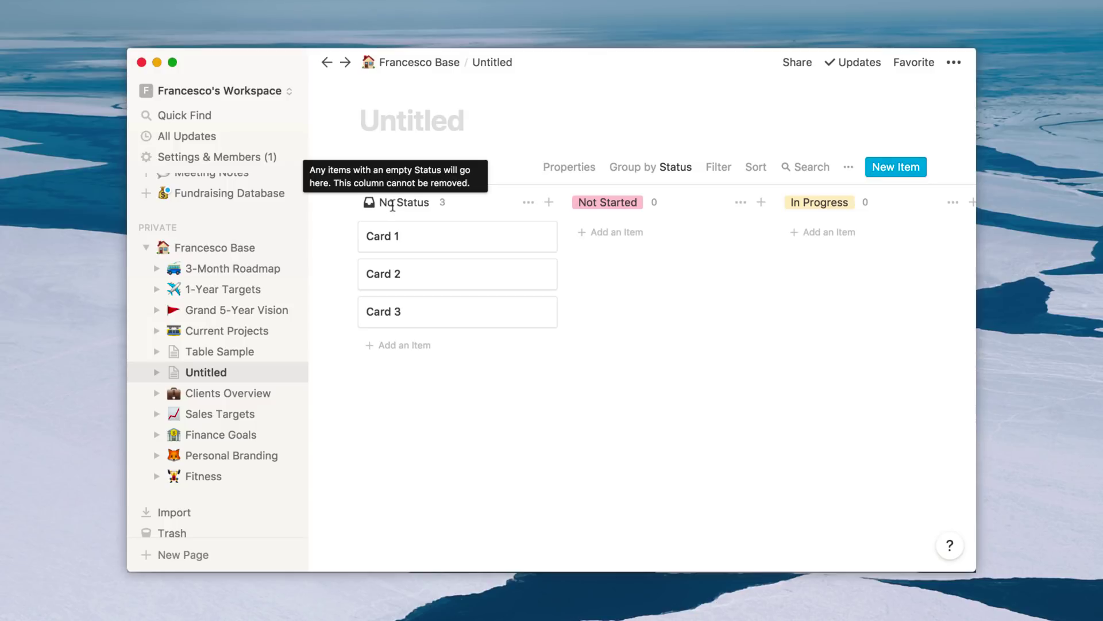
{"action": "left_click", "coordinate": [528, 202]}
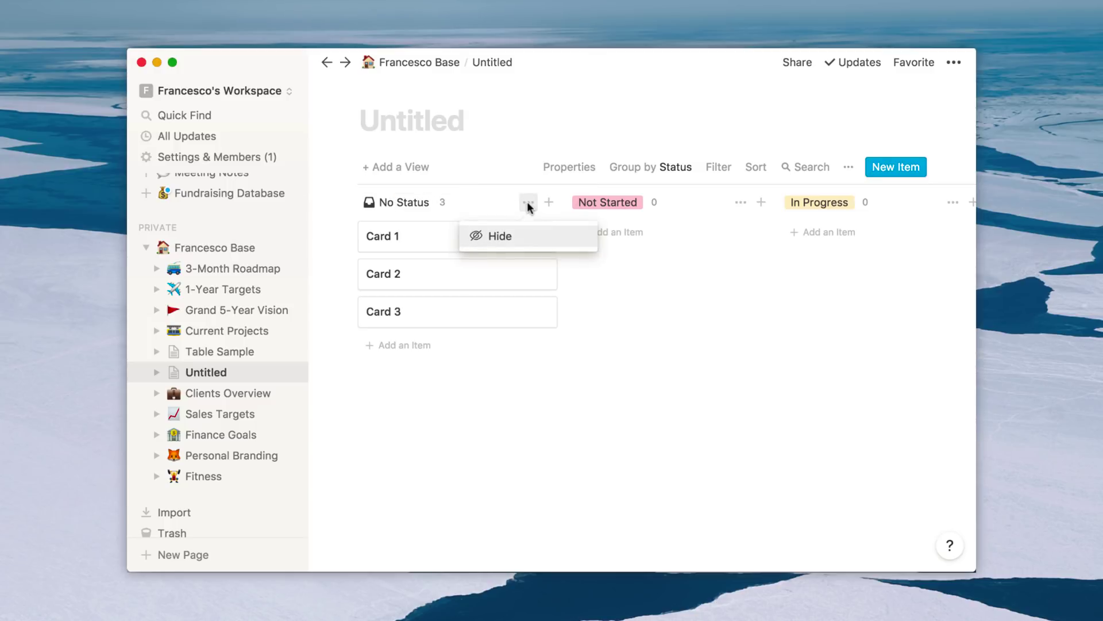
{"action": "left_click", "coordinate": [568, 425]}
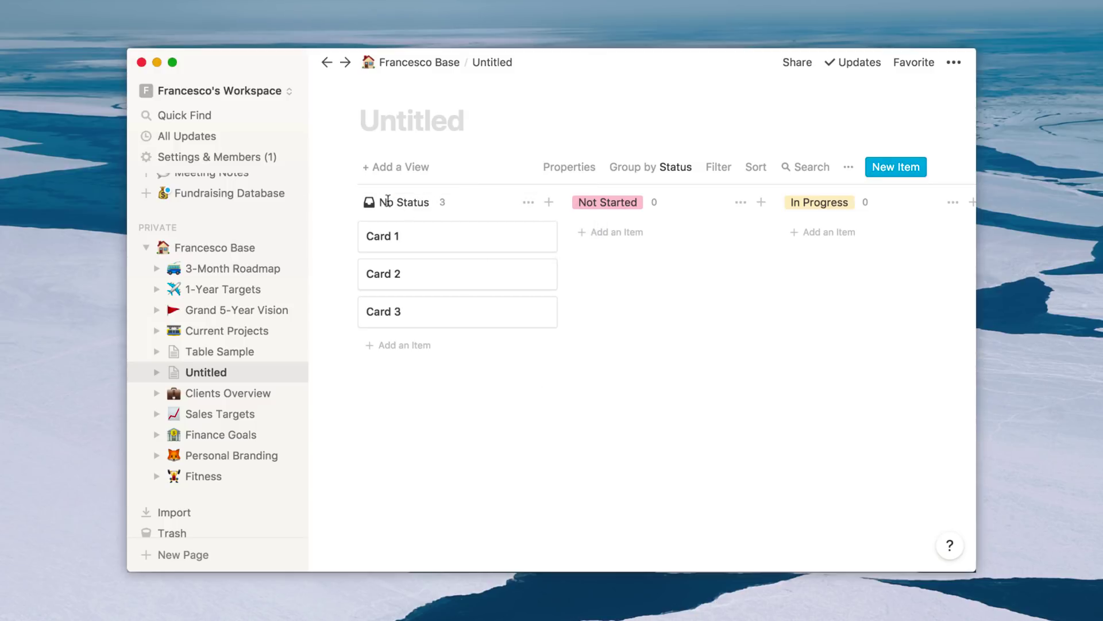
{"action": "left_click", "coordinate": [442, 202]}
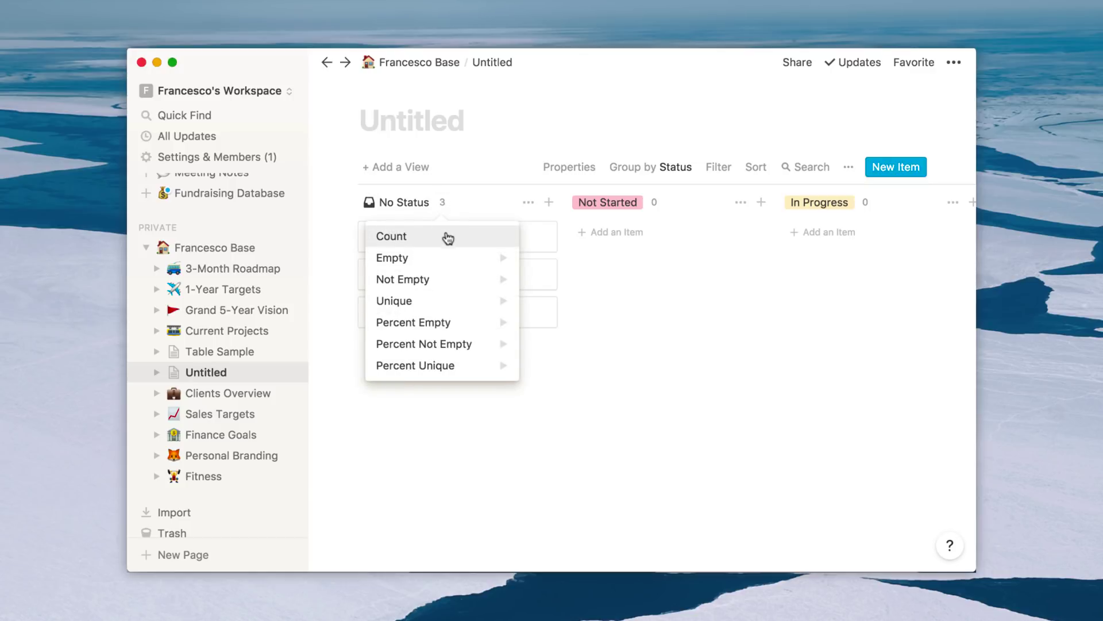
{"action": "mouse_move", "coordinate": [440, 258]}
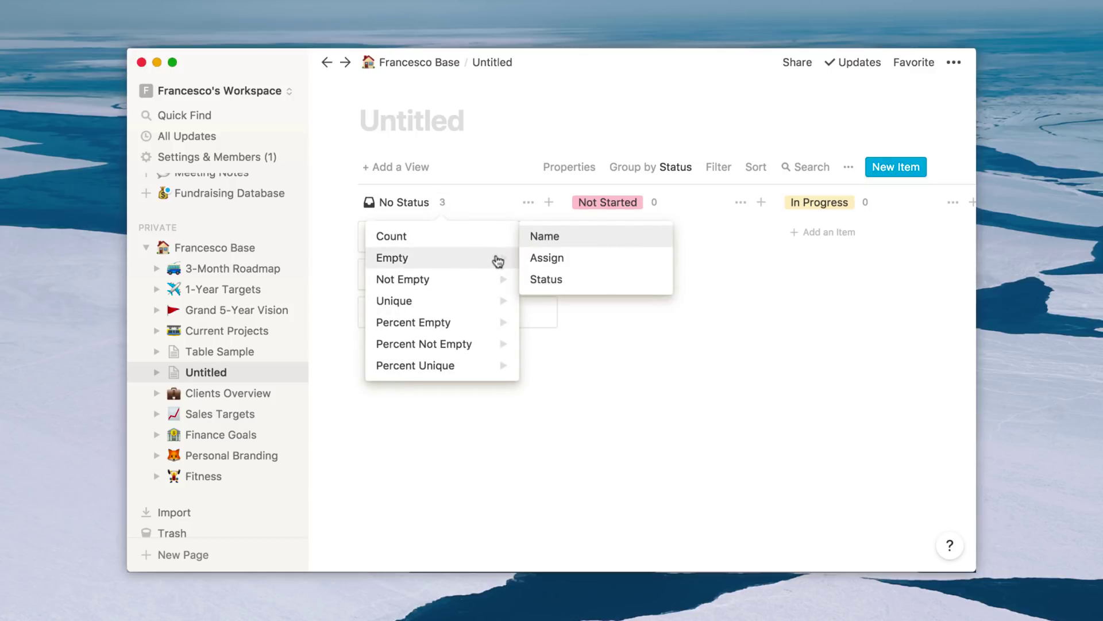
{"action": "left_click", "coordinate": [675, 366]}
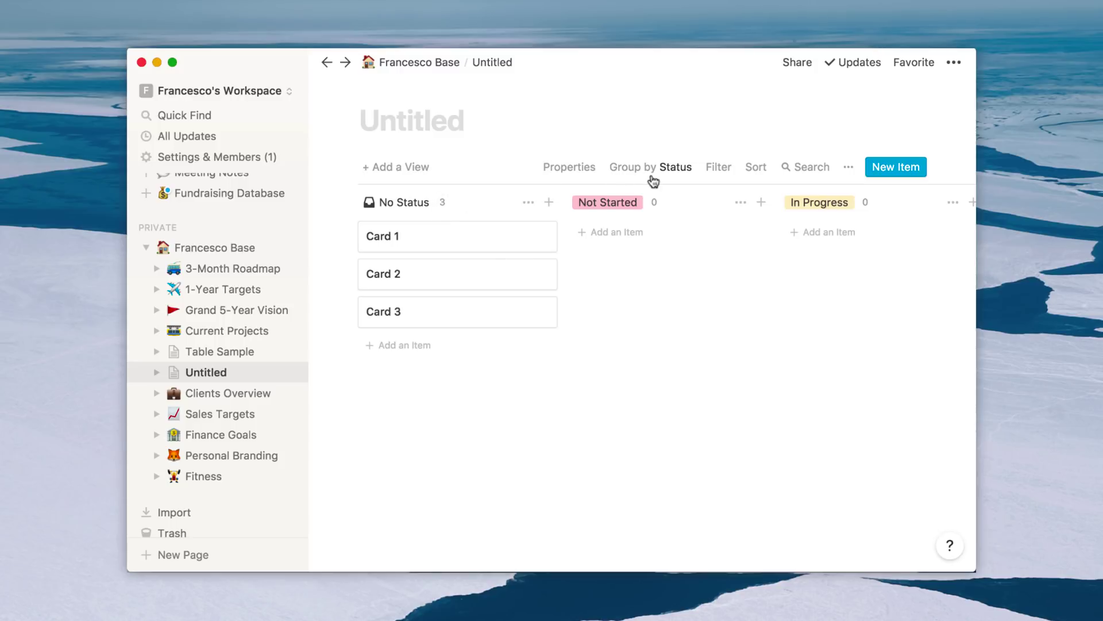
Step: Rename the board's Not Started group to Contacted
{"action": "left_click", "coordinate": [669, 168]}
{"action": "left_click", "coordinate": [631, 270]}
{"action": "scroll", "coordinate": [632, 270], "scroll_direction": "right", "scroll_amount": 1}
{"action": "scroll", "coordinate": [631, 270], "scroll_direction": "right", "scroll_amount": 3}
{"action": "left_click", "coordinate": [446, 202]}
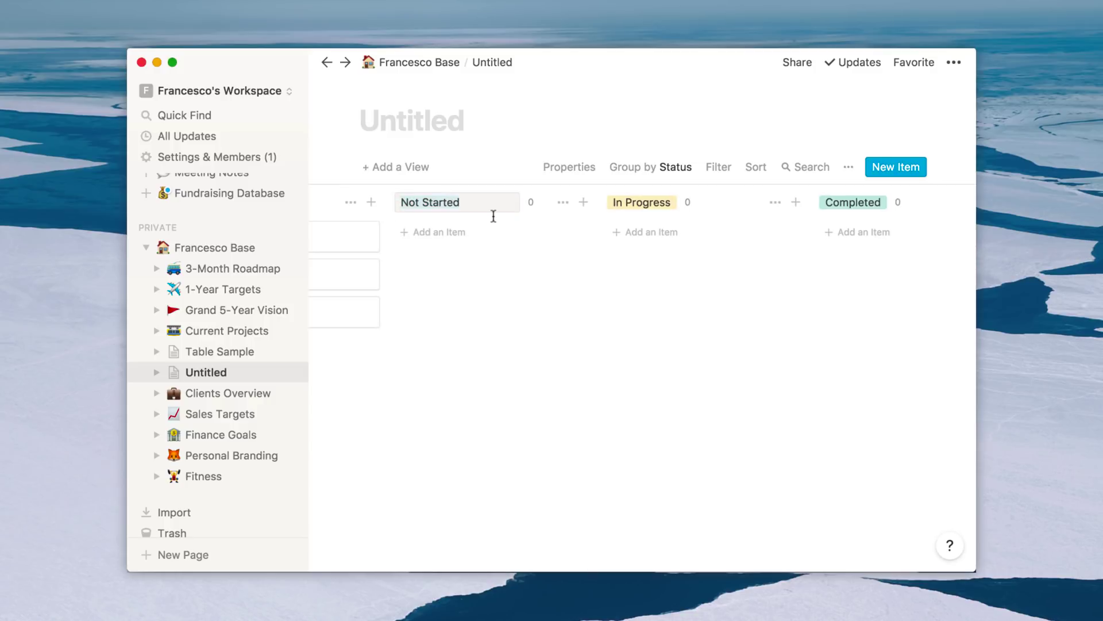
{"action": "type", "text": "Co"}
{"action": "type", "text": "d"}
{"action": "key", "text": "Return"}
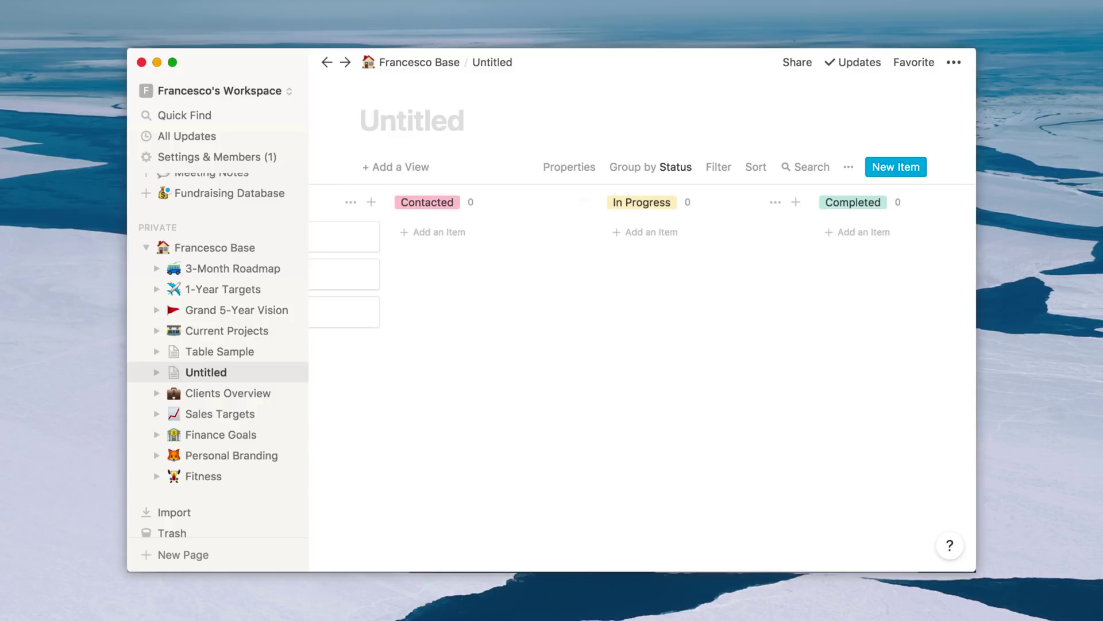
Step: Add a Test card to Contacted and set the group count to Percent Not Empty of Name
{"action": "left_click", "coordinate": [471, 203]}
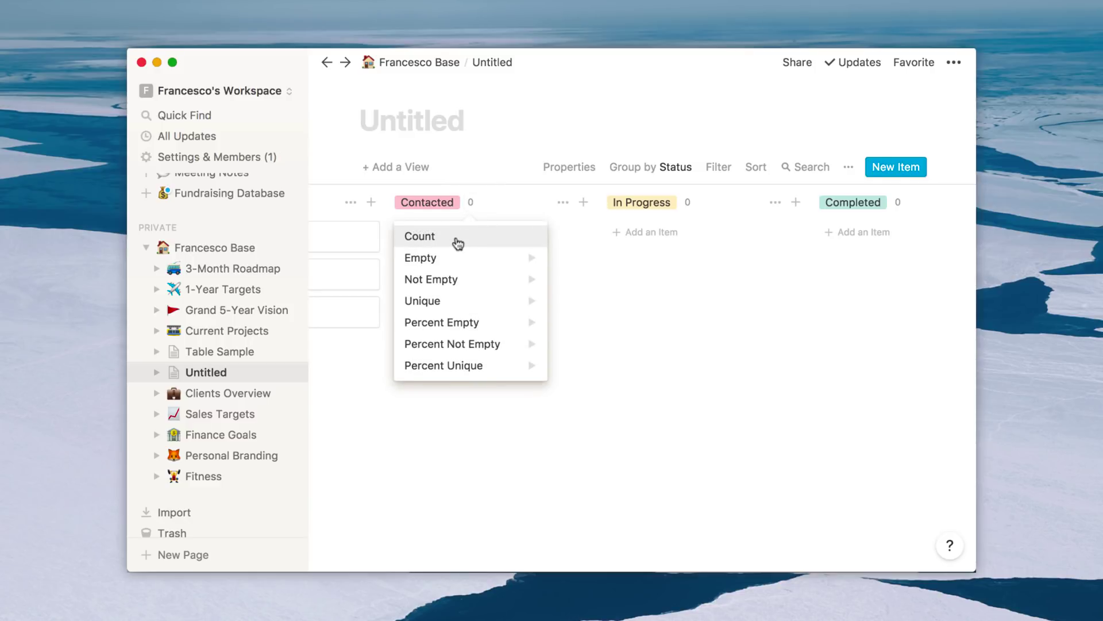
{"action": "mouse_move", "coordinate": [441, 322]}
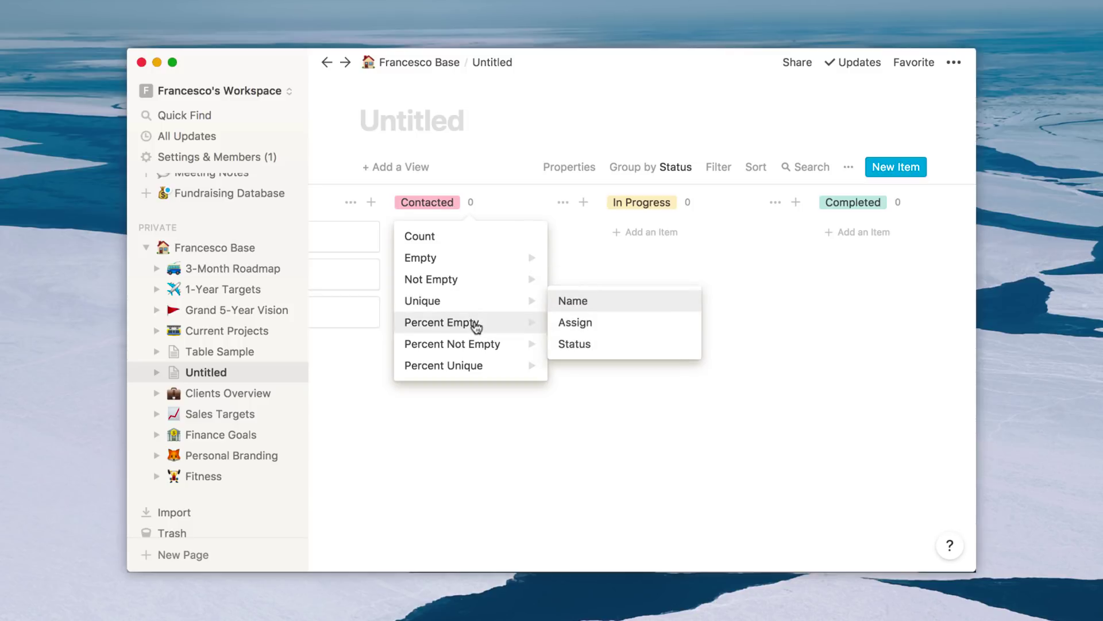
{"action": "left_click", "coordinate": [578, 301]}
{"action": "left_click", "coordinate": [463, 234]}
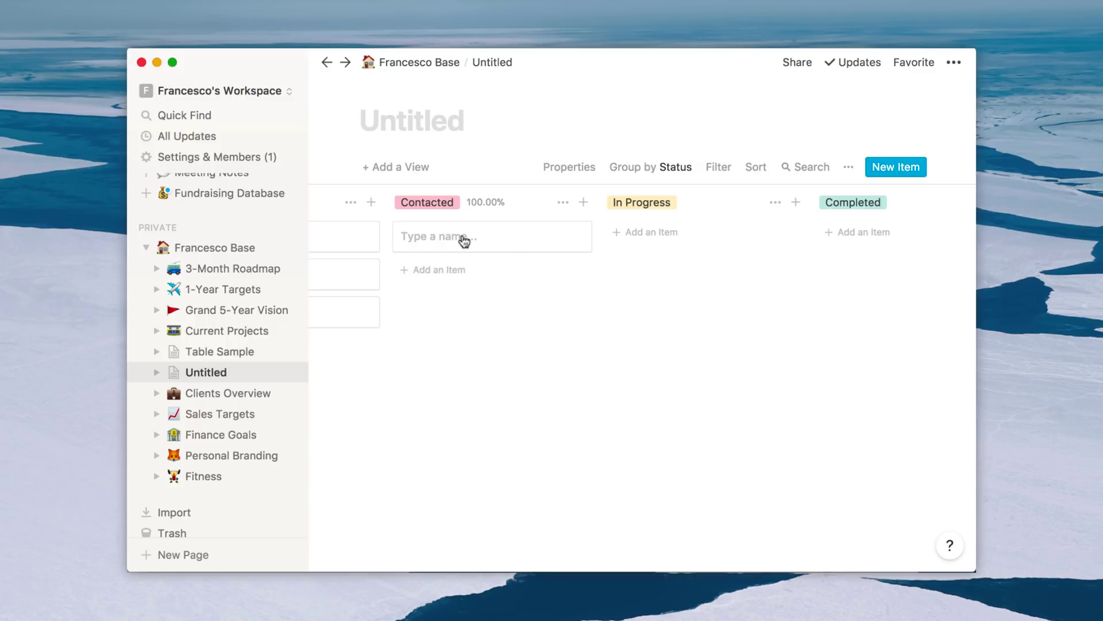
{"action": "type", "text": "Test"}
{"action": "key", "text": "Return"}
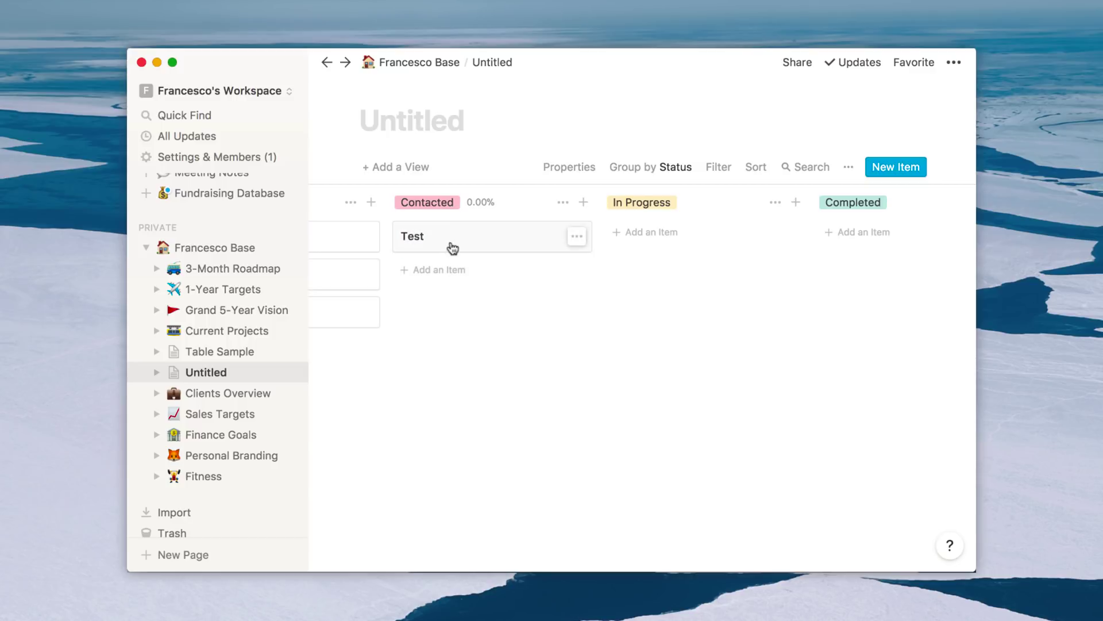
{"action": "left_click", "coordinate": [479, 201]}
{"action": "mouse_move", "coordinate": [462, 344]}
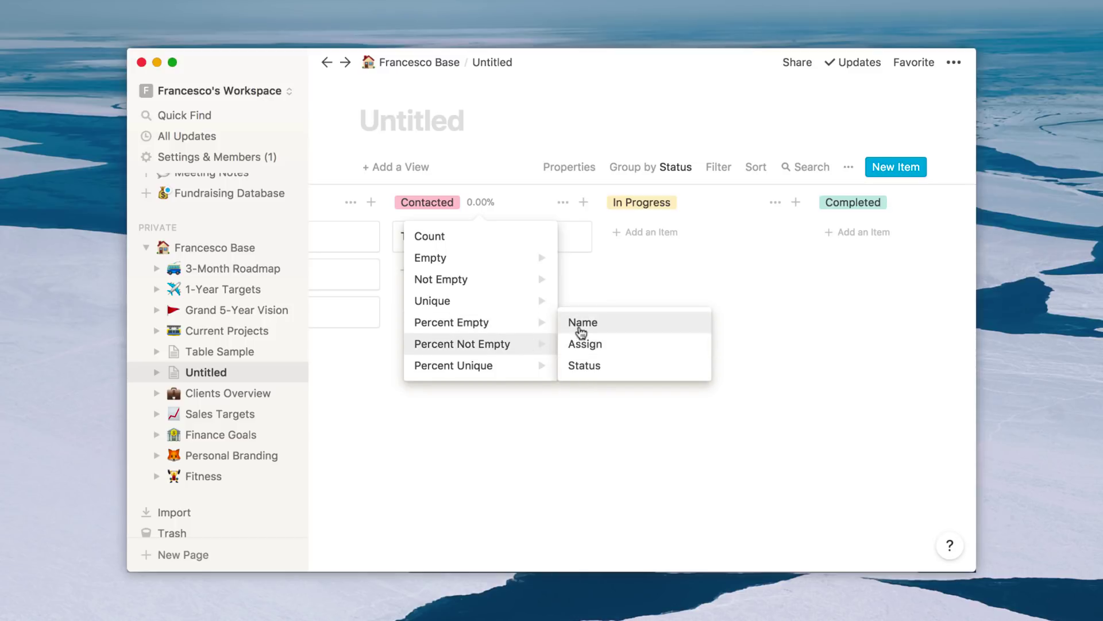
{"action": "left_click", "coordinate": [584, 326]}
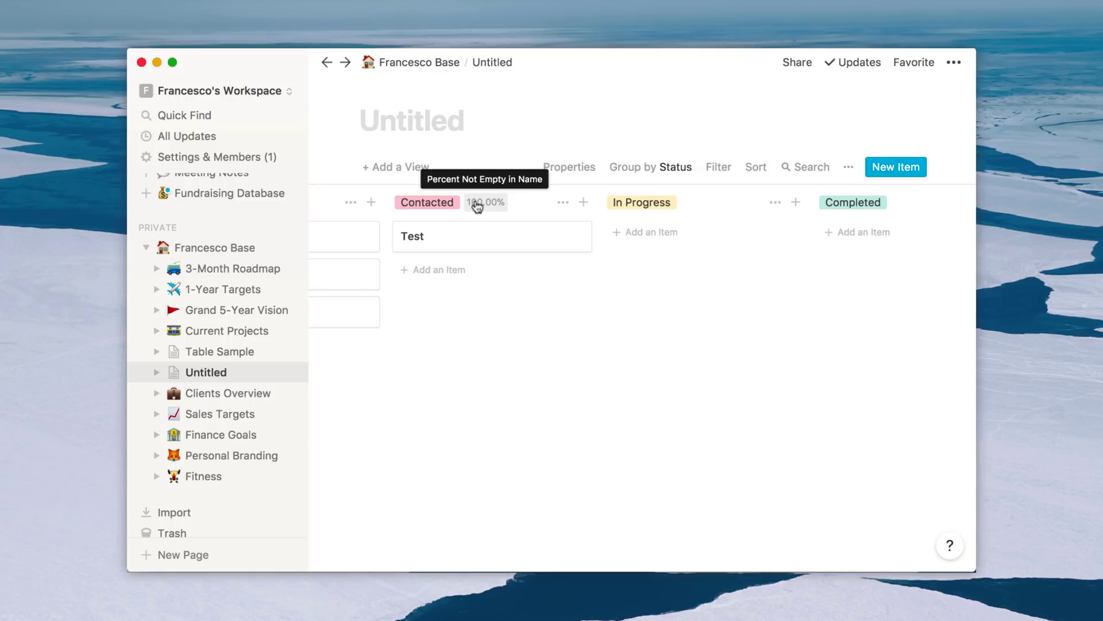
{"action": "scroll", "coordinate": [535, 276], "scroll_direction": "left", "scroll_amount": 5}
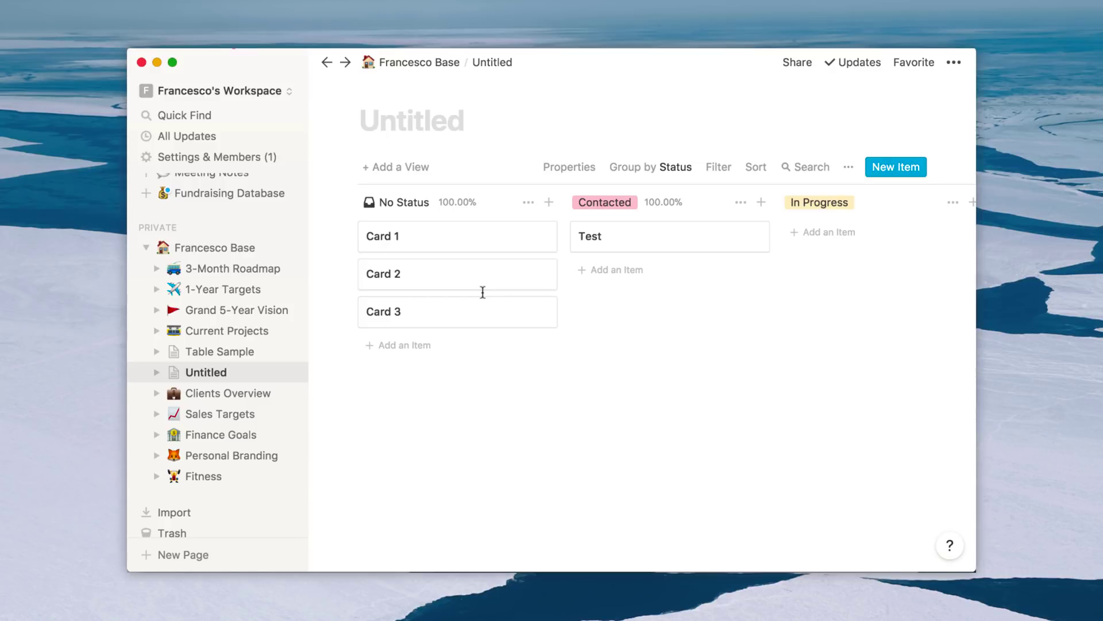
Step: Move Card 1 under Test in Contacted and add a Super Completed status group
{"action": "mouse_move", "coordinate": [457, 236]}
{"action": "left_click_drag", "start_coordinate": [547, 246], "coordinate": [681, 254]}
{"action": "scroll", "coordinate": [680, 249], "scroll_direction": "right", "scroll_amount": 5}
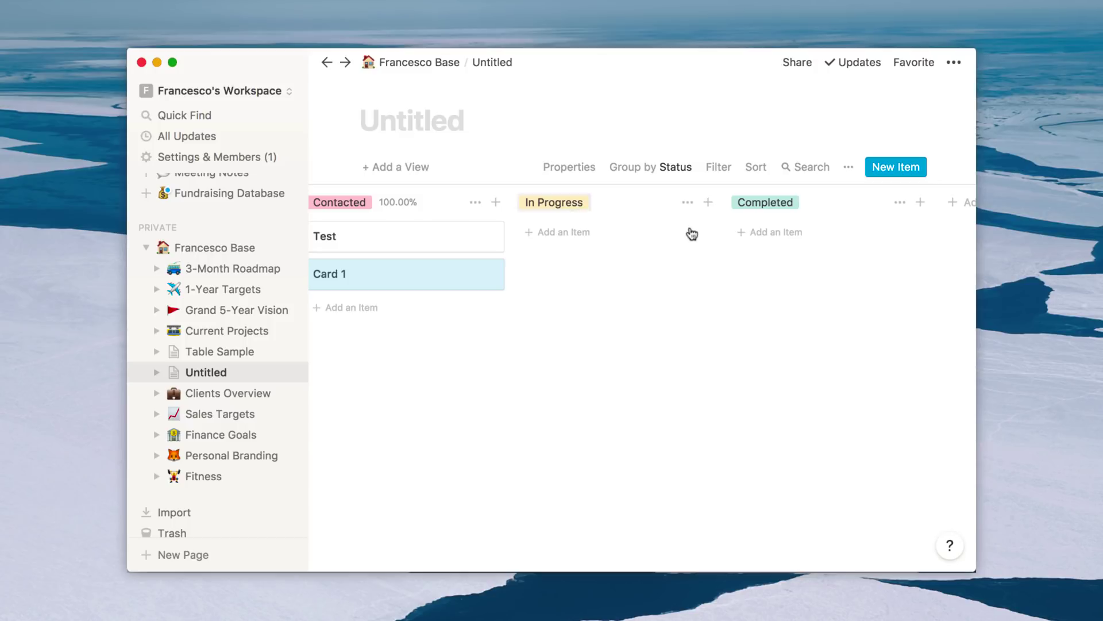
{"action": "scroll", "coordinate": [690, 234], "scroll_direction": "right", "scroll_amount": 5}
{"action": "left_click", "coordinate": [849, 202]}
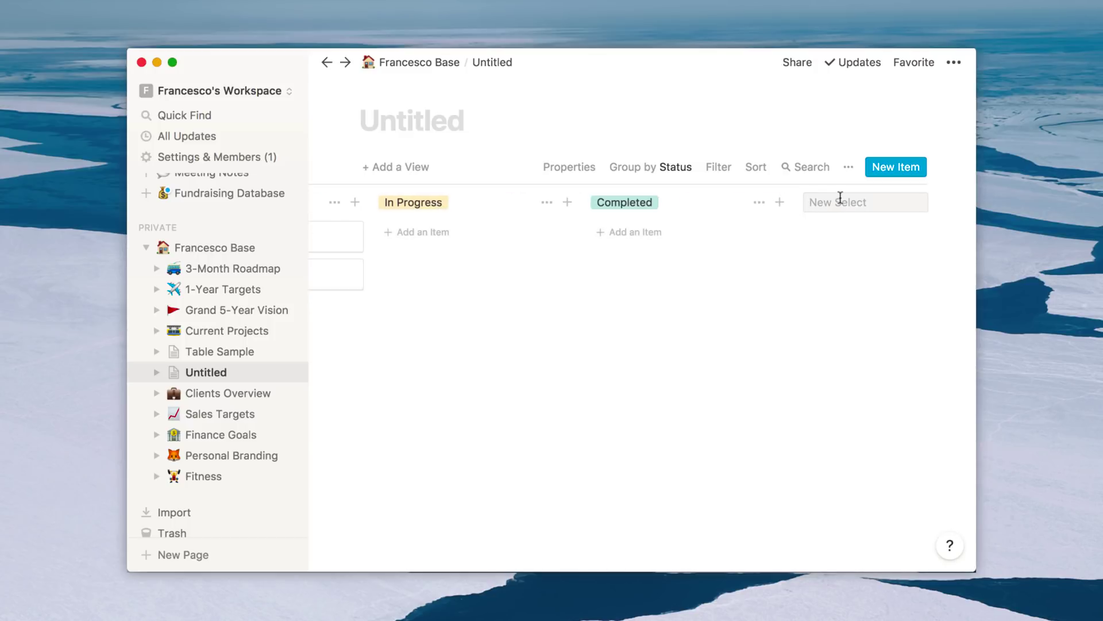
{"action": "type", "text": "Super Complete"}
{"action": "type", "text": "d"}
{"action": "key", "text": "Return"}
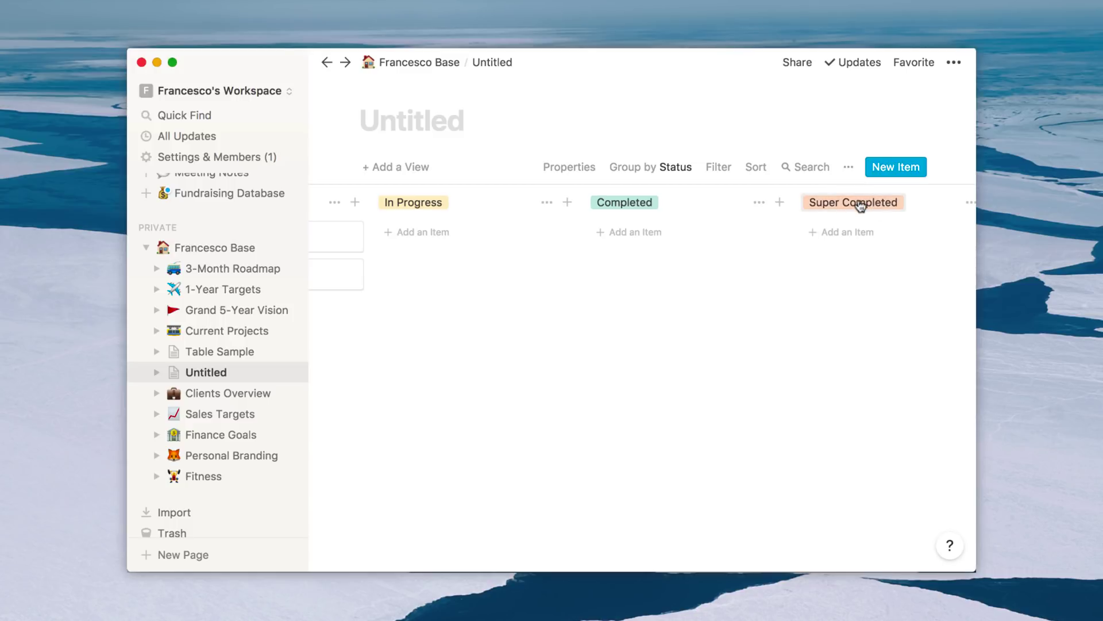
Step: Look over the board's Filter and Sort options, then begin adding a new view
{"action": "left_click", "coordinate": [719, 167]}
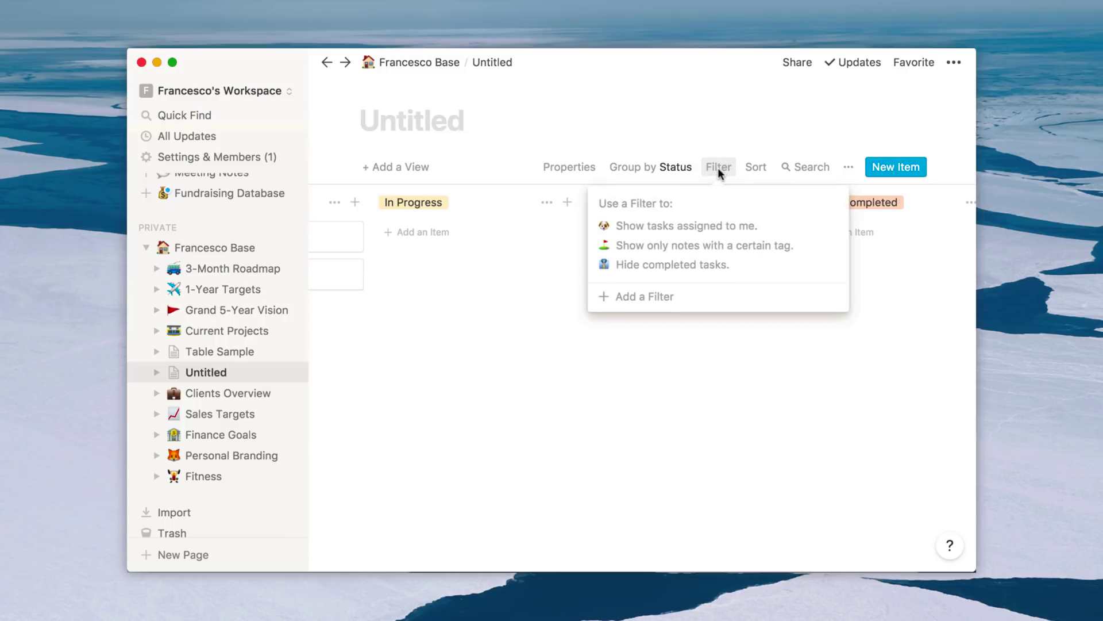
{"action": "left_click", "coordinate": [744, 165]}
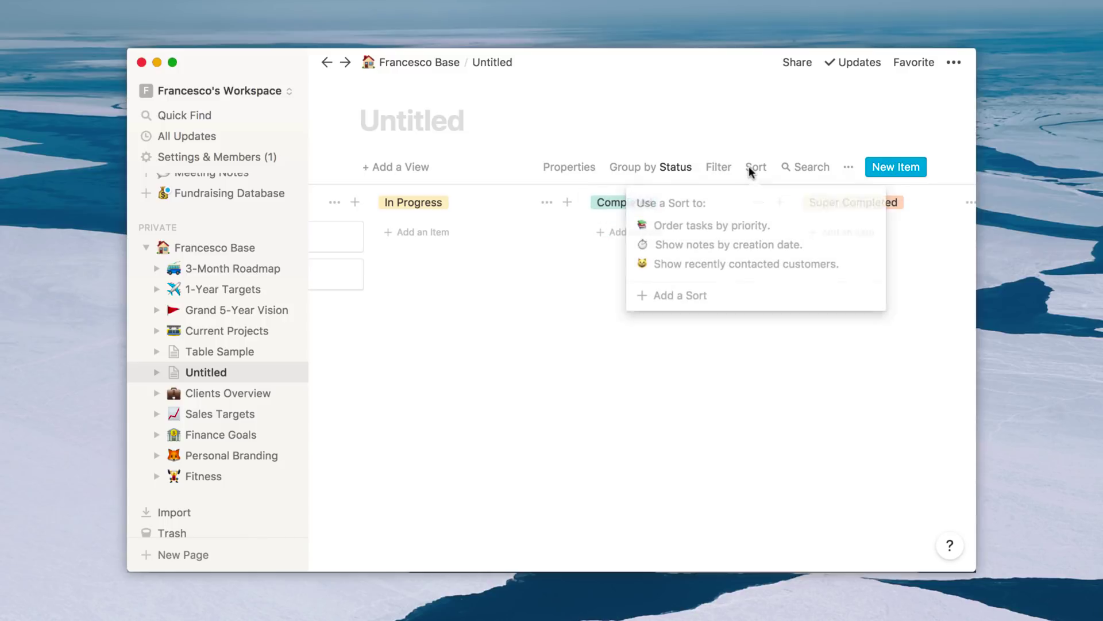
{"action": "left_click", "coordinate": [748, 167]}
{"action": "left_click", "coordinate": [608, 330]}
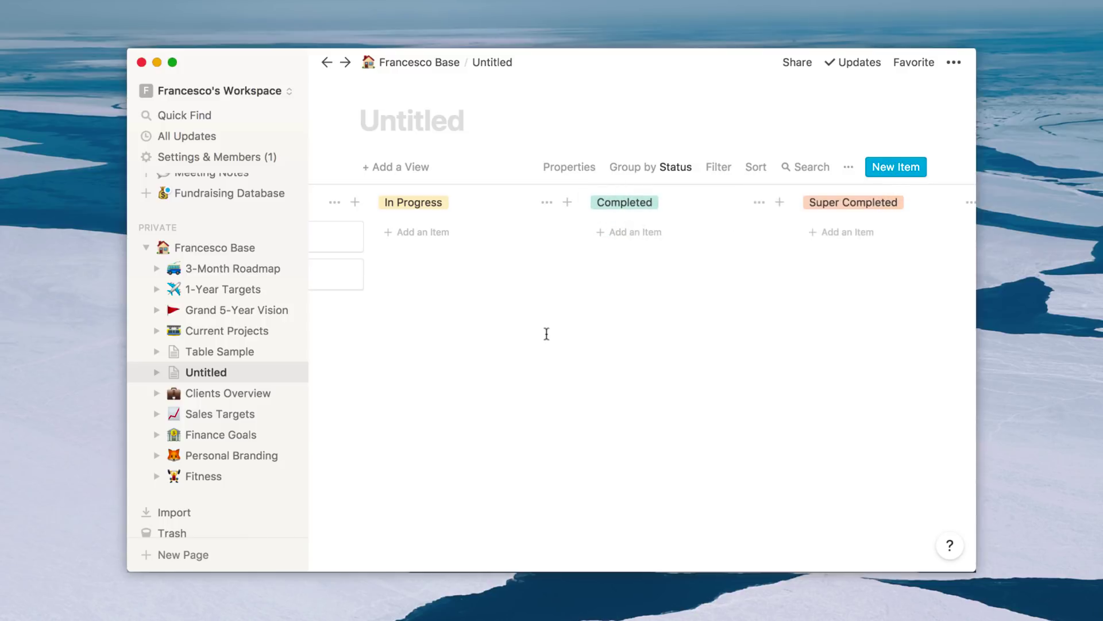
{"action": "left_click", "coordinate": [397, 166]}
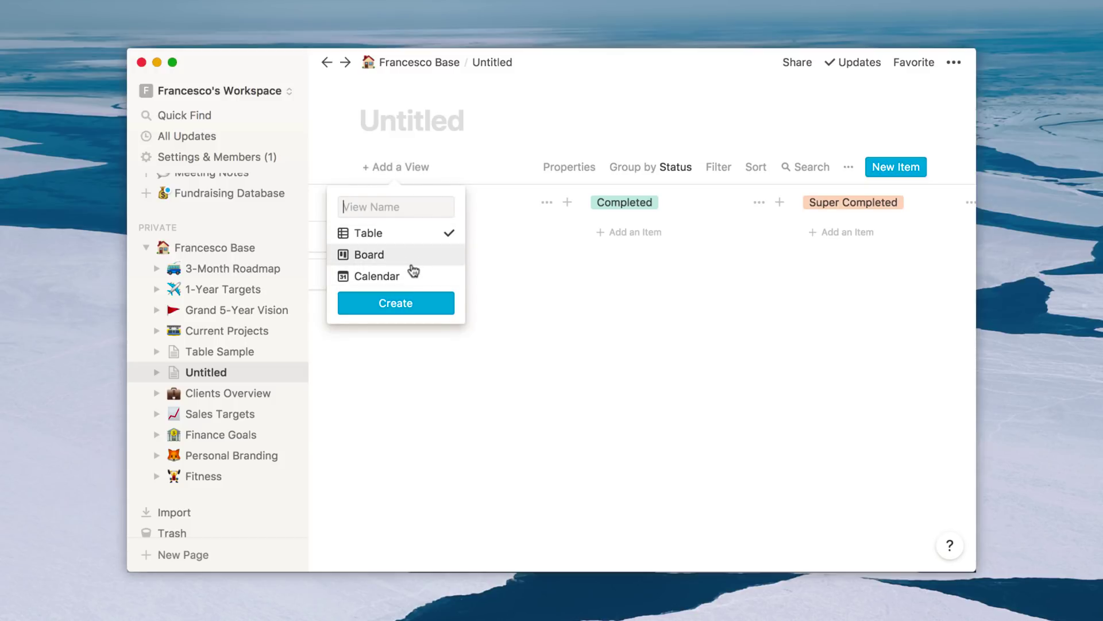
Step: Create a Board view named Untitled View, toggle between the views, and end on Default View
{"action": "left_click", "coordinate": [414, 302]}
{"action": "left_click", "coordinate": [424, 166]}
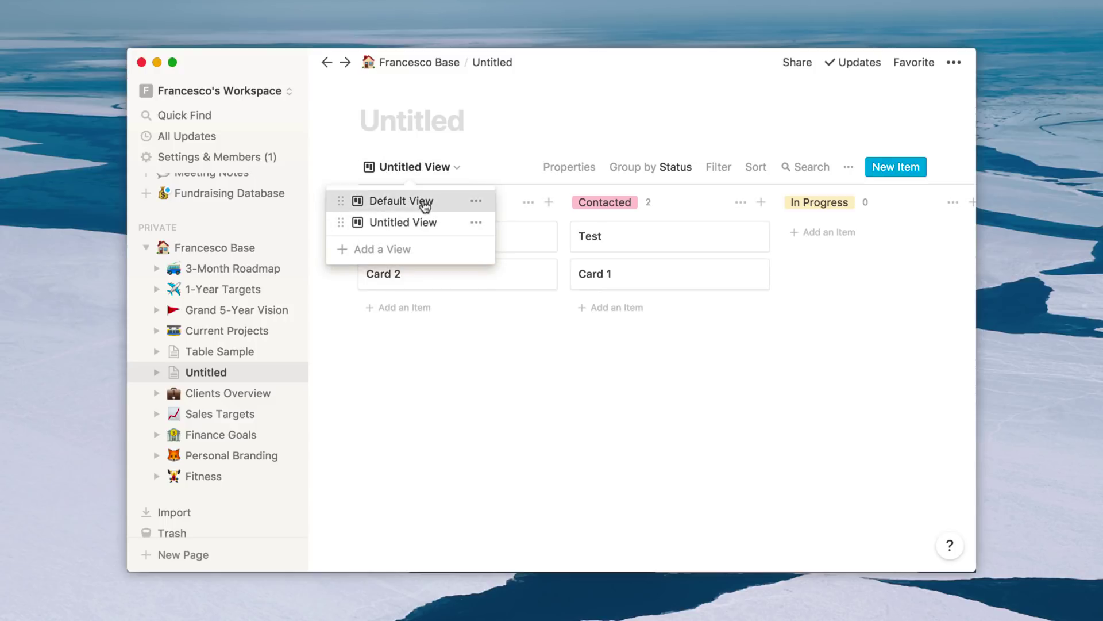
{"action": "left_click", "coordinate": [413, 200]}
{"action": "left_click", "coordinate": [426, 169]}
{"action": "left_click", "coordinate": [413, 221]}
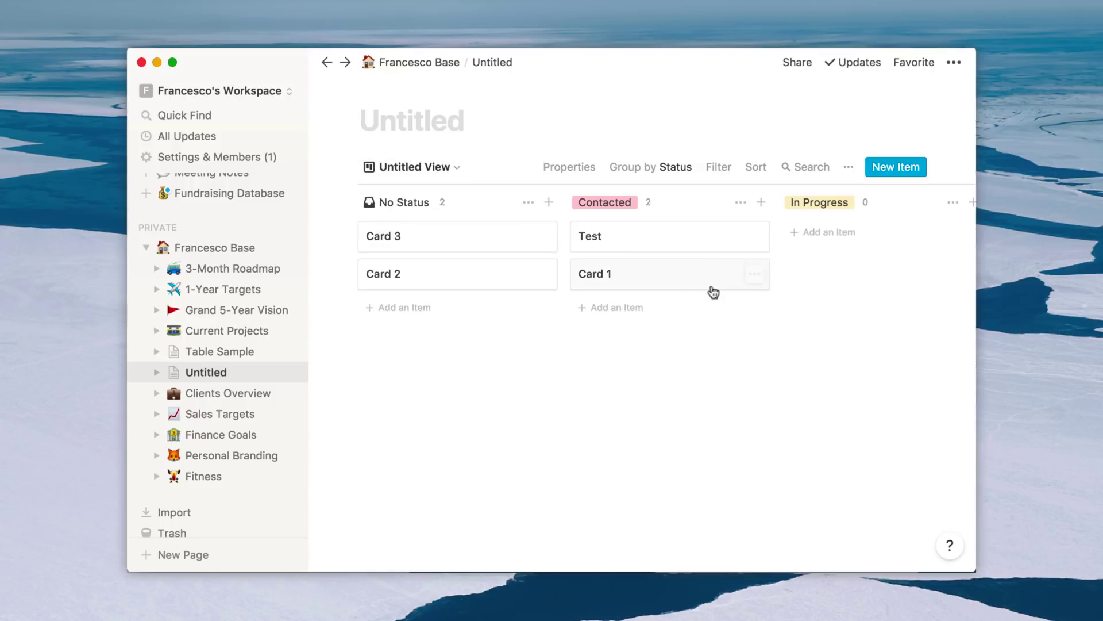
{"action": "scroll", "coordinate": [714, 294], "scroll_direction": "right", "scroll_amount": 8}
{"action": "scroll", "coordinate": [714, 294], "scroll_direction": "left", "scroll_amount": 3}
{"action": "scroll", "coordinate": [714, 294], "scroll_direction": "left", "scroll_amount": 5}
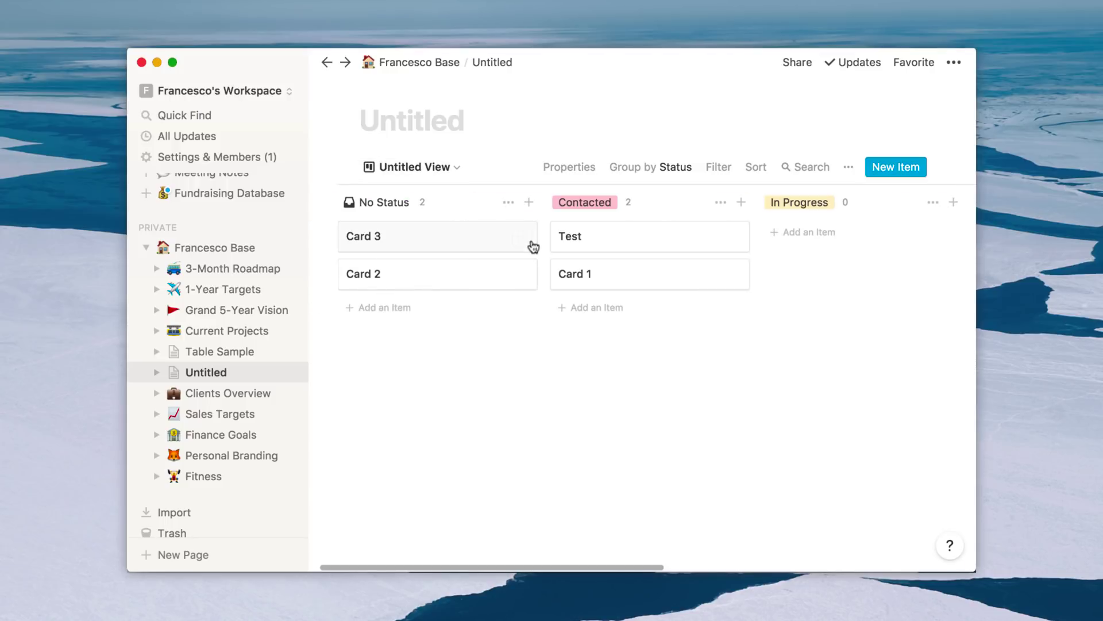
{"action": "left_click", "coordinate": [424, 167]}
{"action": "left_click", "coordinate": [413, 200]}
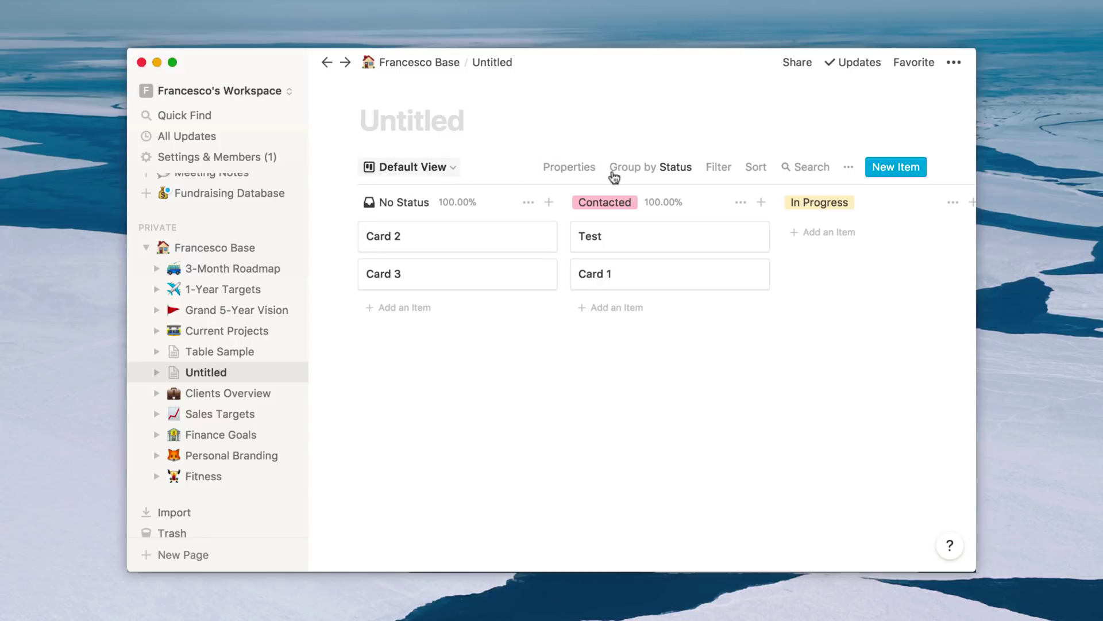
{"action": "mouse_move", "coordinate": [412, 121]}
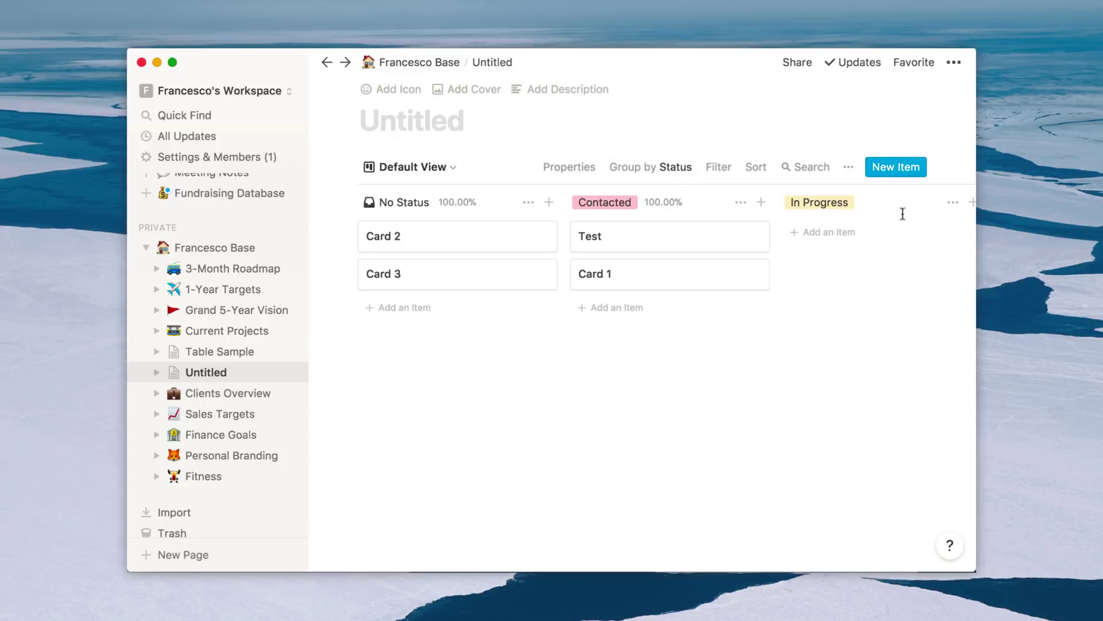
Step: Add a new board card titled 'Bowling Event' with a bowling icon
{"action": "left_click", "coordinate": [887, 172]}
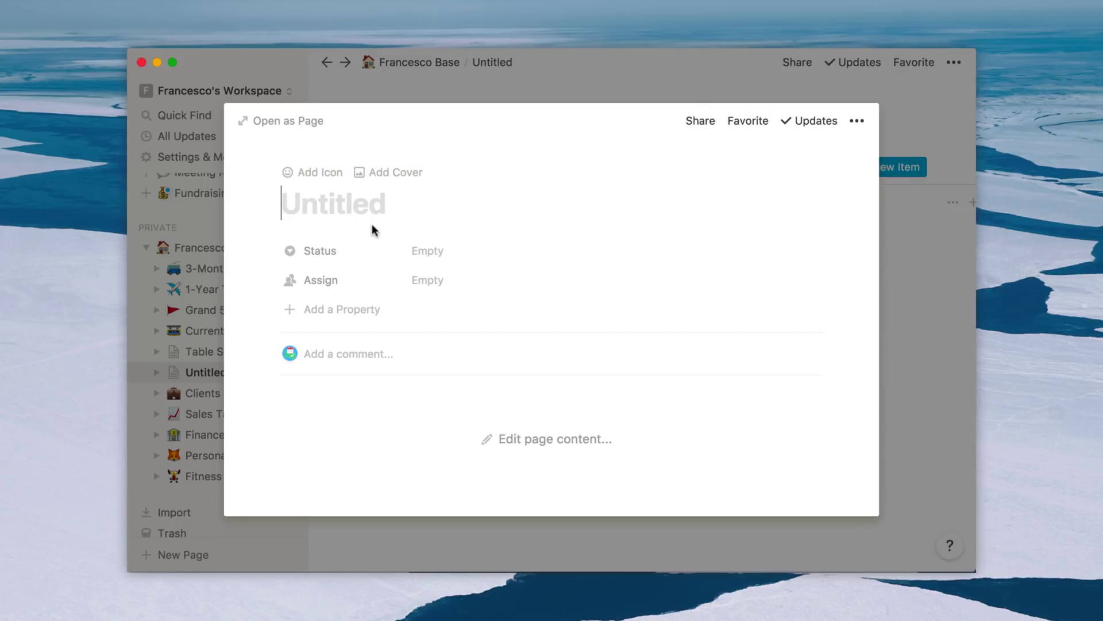
{"action": "left_click", "coordinate": [495, 435]}
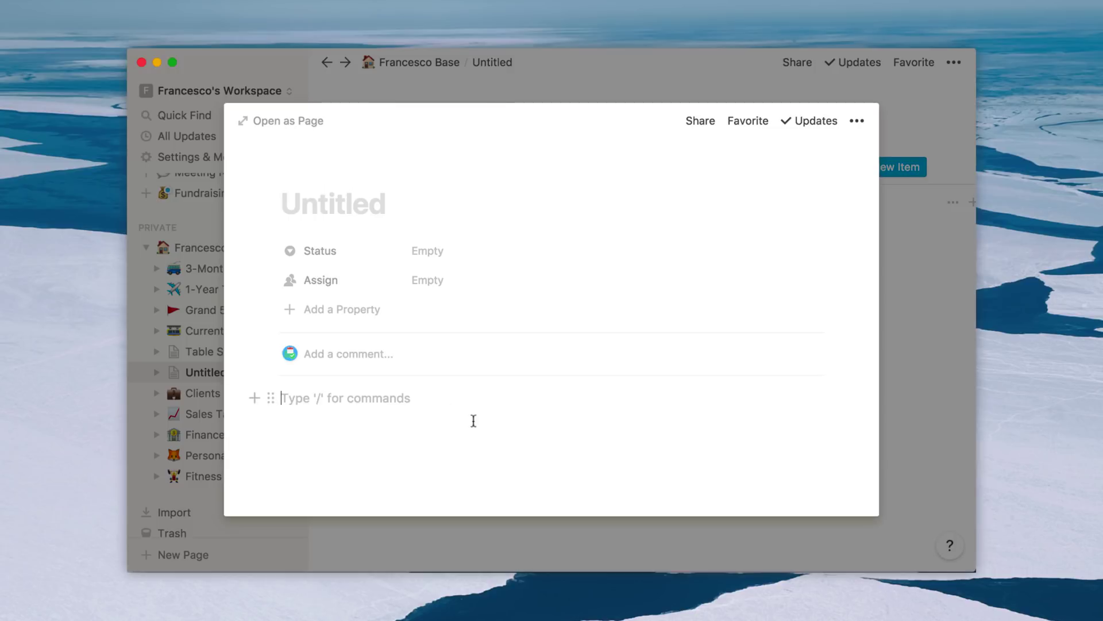
{"action": "left_click", "coordinate": [343, 207]}
{"action": "left_click", "coordinate": [319, 185]}
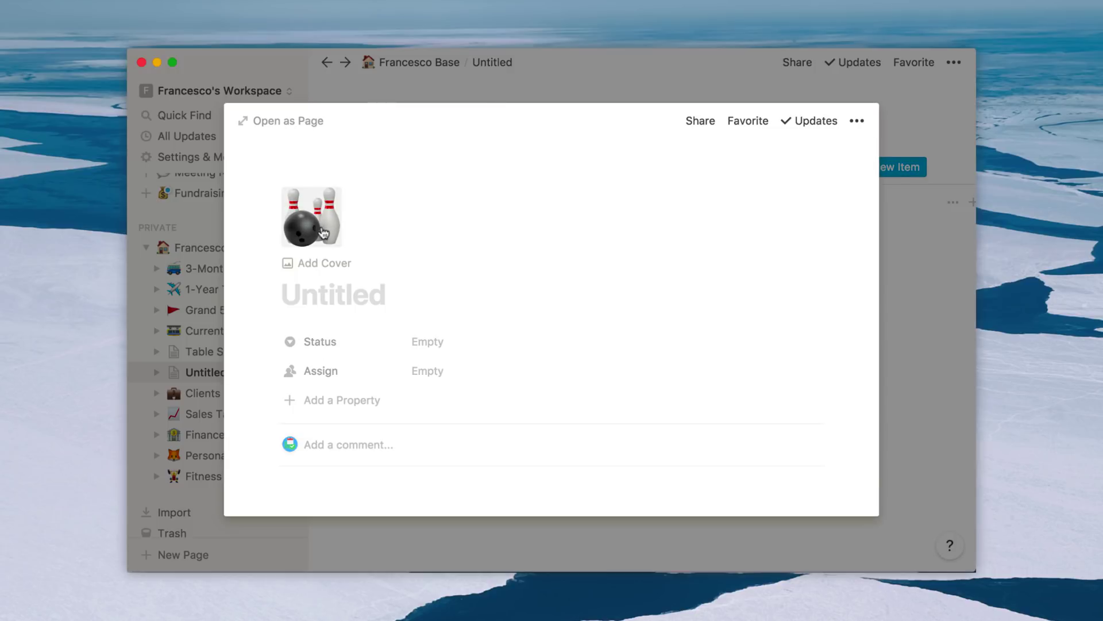
{"action": "type", "text": "Bow"}
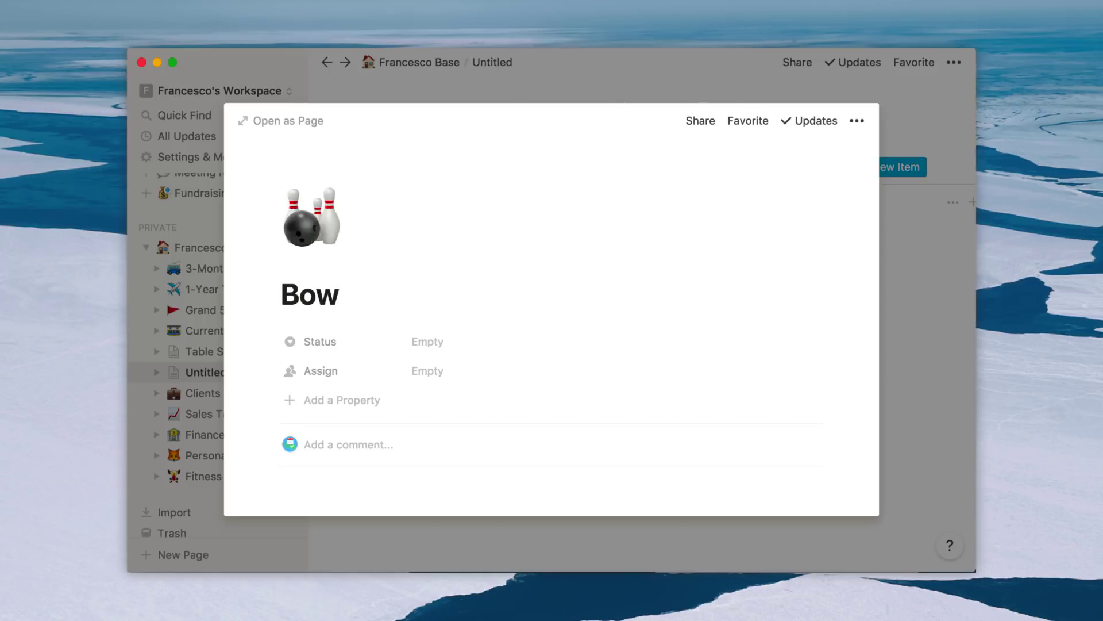
{"action": "type", "text": "ling Event"}
{"action": "key", "text": "Return"}
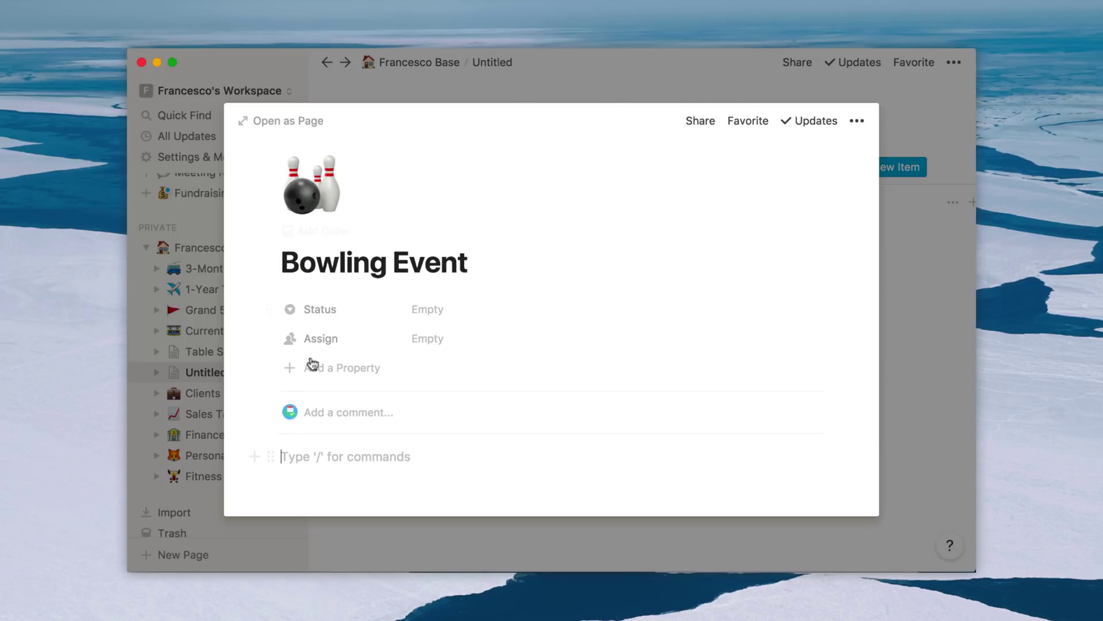
Step: Set Bowling Event's status to In Progress and assign Francesco D'Alessio
{"action": "left_click", "coordinate": [427, 341]}
{"action": "left_click", "coordinate": [467, 377]}
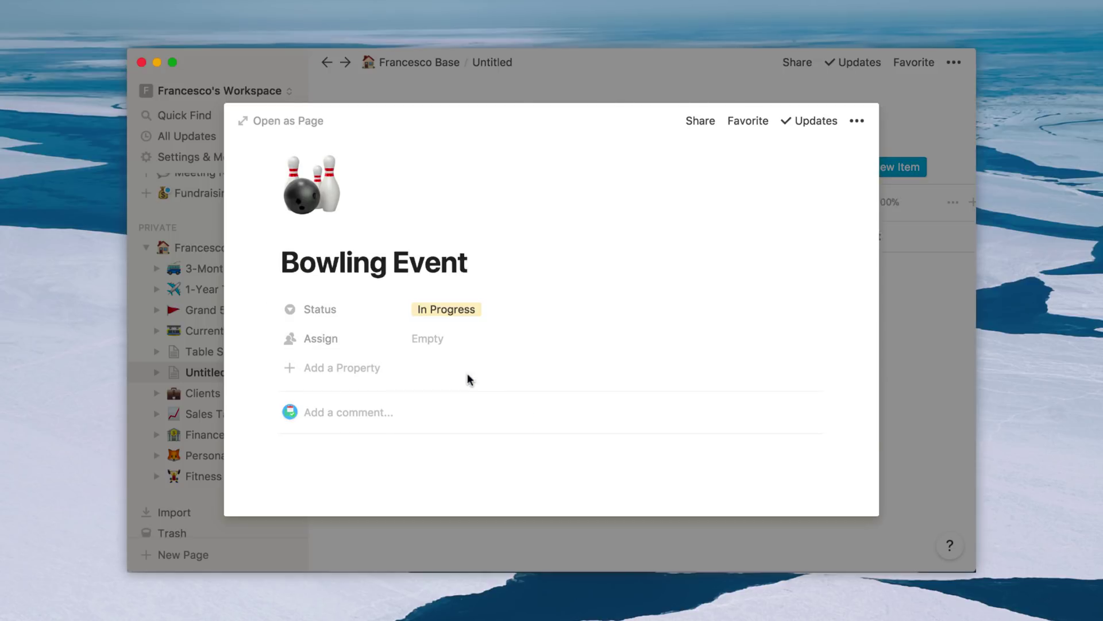
{"action": "left_click", "coordinate": [422, 339]}
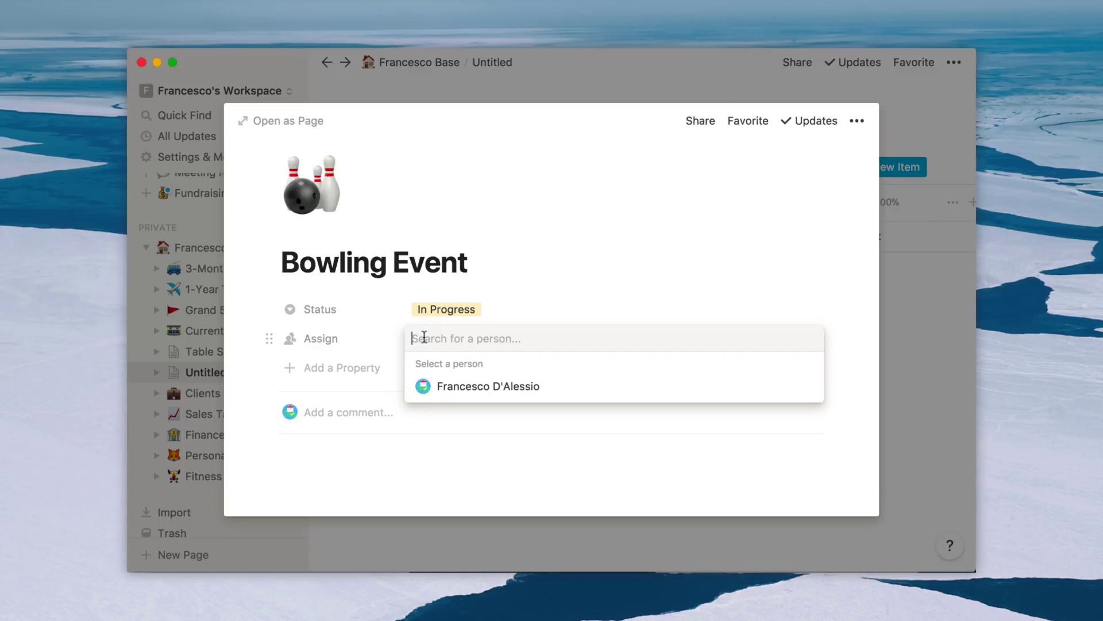
{"action": "left_click", "coordinate": [465, 385]}
{"action": "left_click", "coordinate": [348, 405]}
{"action": "scroll", "coordinate": [348, 405], "scroll_direction": "down", "scroll_amount": 3}
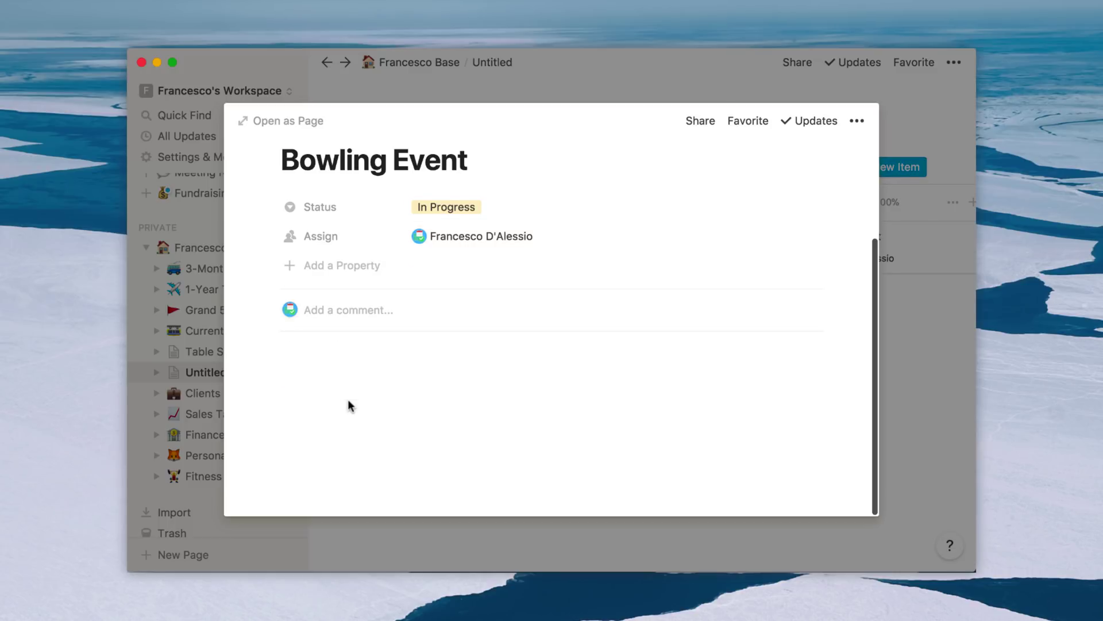
{"action": "left_click", "coordinate": [953, 203]}
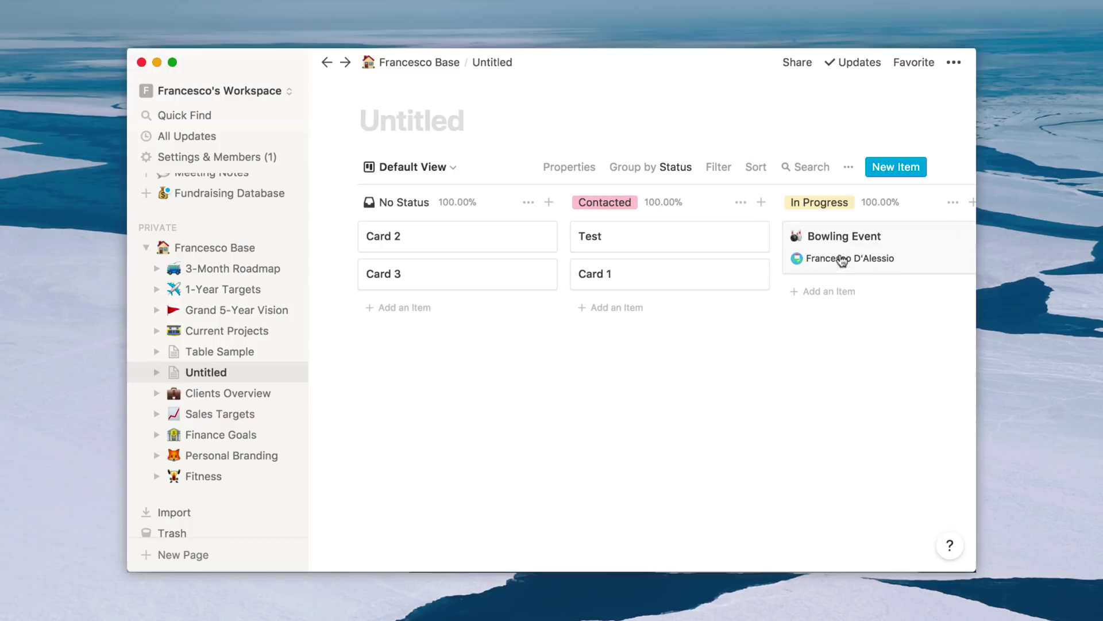
{"action": "scroll", "coordinate": [842, 265], "scroll_direction": "right", "scroll_amount": 5}
{"action": "scroll", "coordinate": [775, 266], "scroll_direction": "right", "scroll_amount": 5}
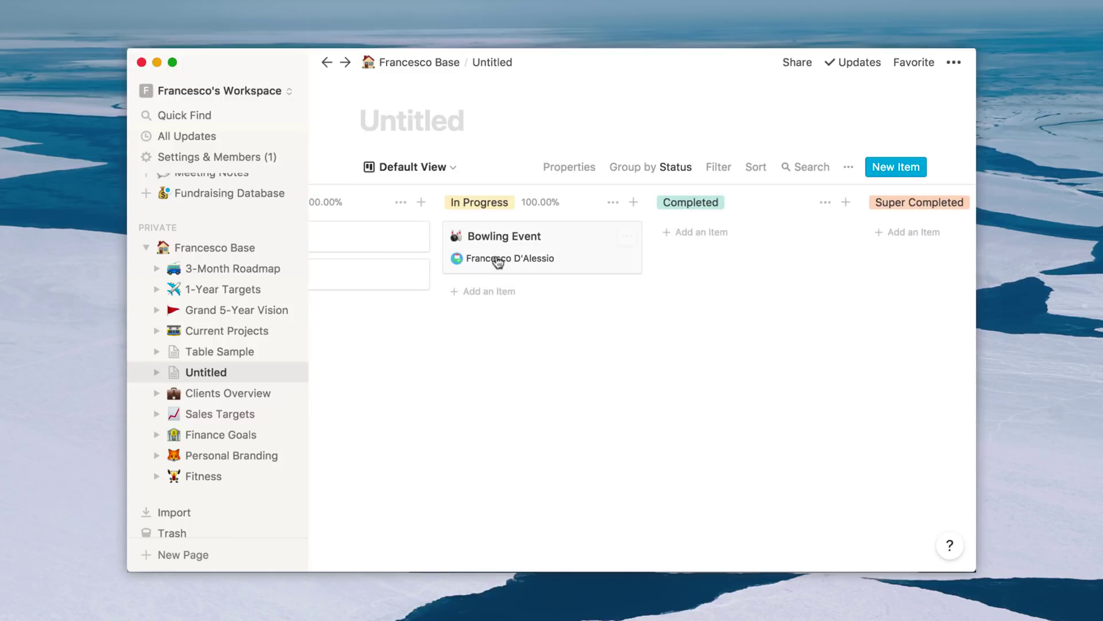
Step: Open and dismiss the Bowling Event card's actions and peek, leaving the board unchanged
{"action": "mouse_move", "coordinate": [542, 246]}
{"action": "left_click", "coordinate": [627, 236]}
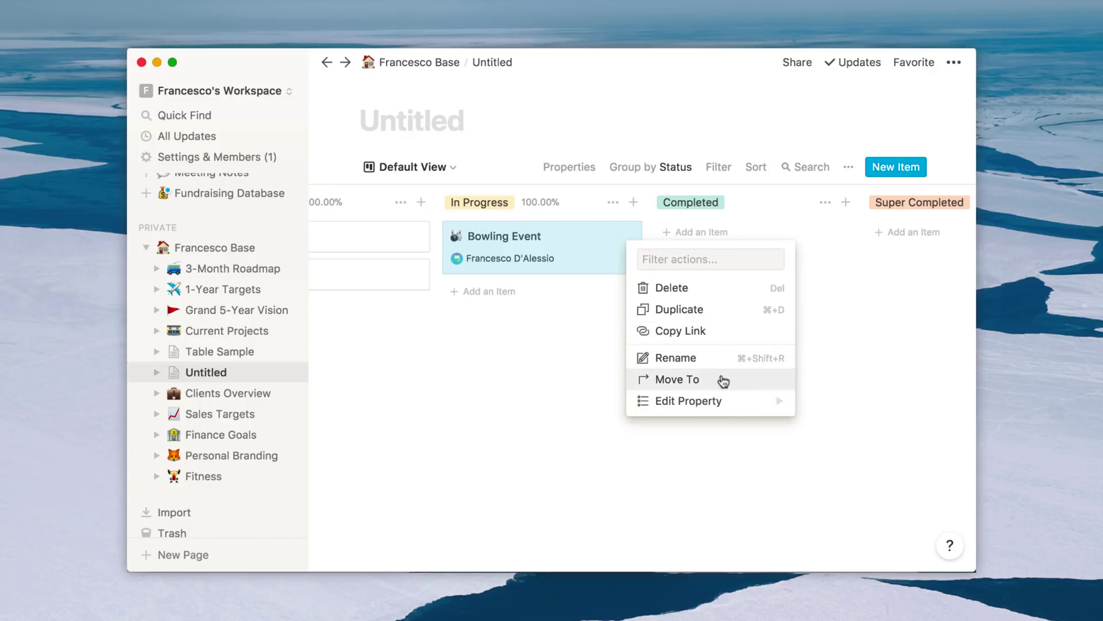
{"action": "type", "text": "d"}
{"action": "key", "text": "BackSpace"}
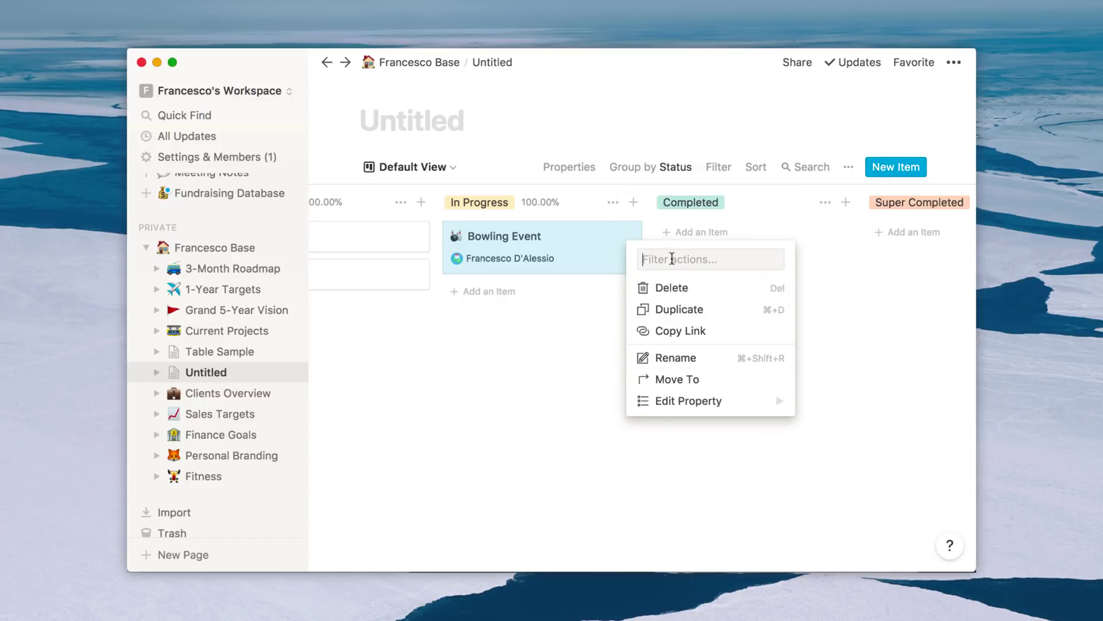
{"action": "type", "text": "re"}
{"action": "left_click", "coordinate": [664, 314]}
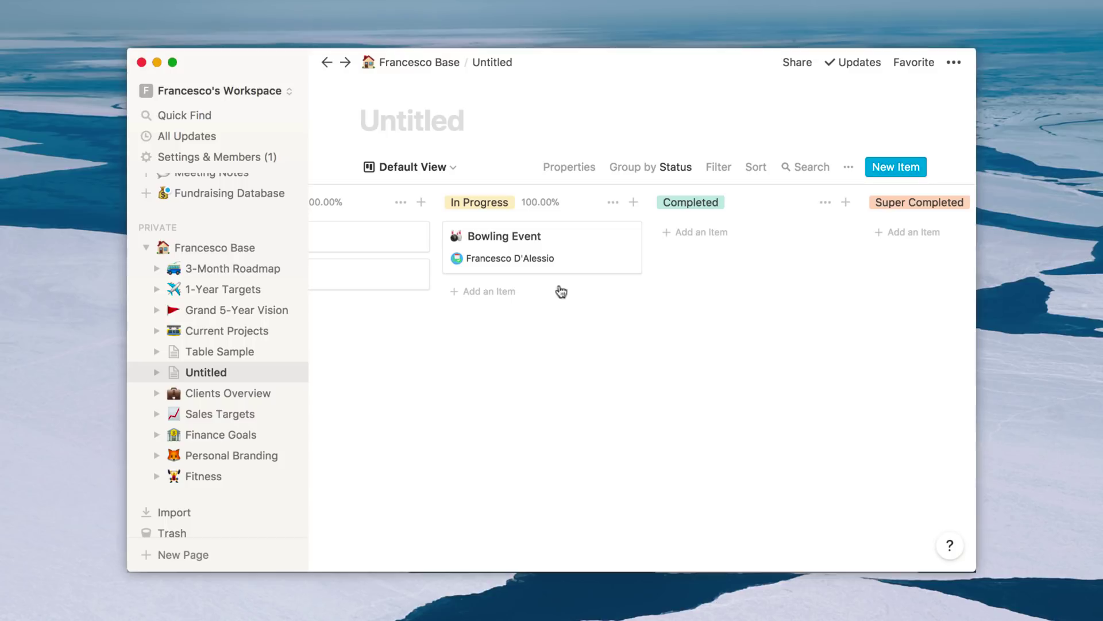
{"action": "left_click", "coordinate": [546, 266]}
{"action": "left_click", "coordinate": [913, 277]}
{"action": "left_click", "coordinate": [628, 238]}
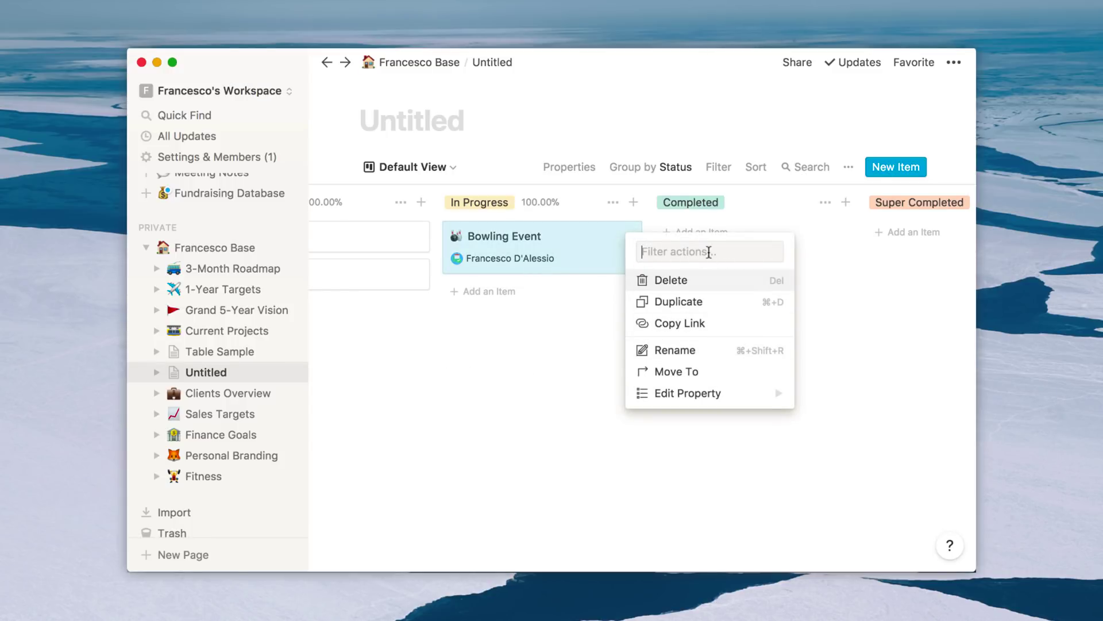
{"action": "type", "text": "re"}
{"action": "left_click", "coordinate": [583, 372]}
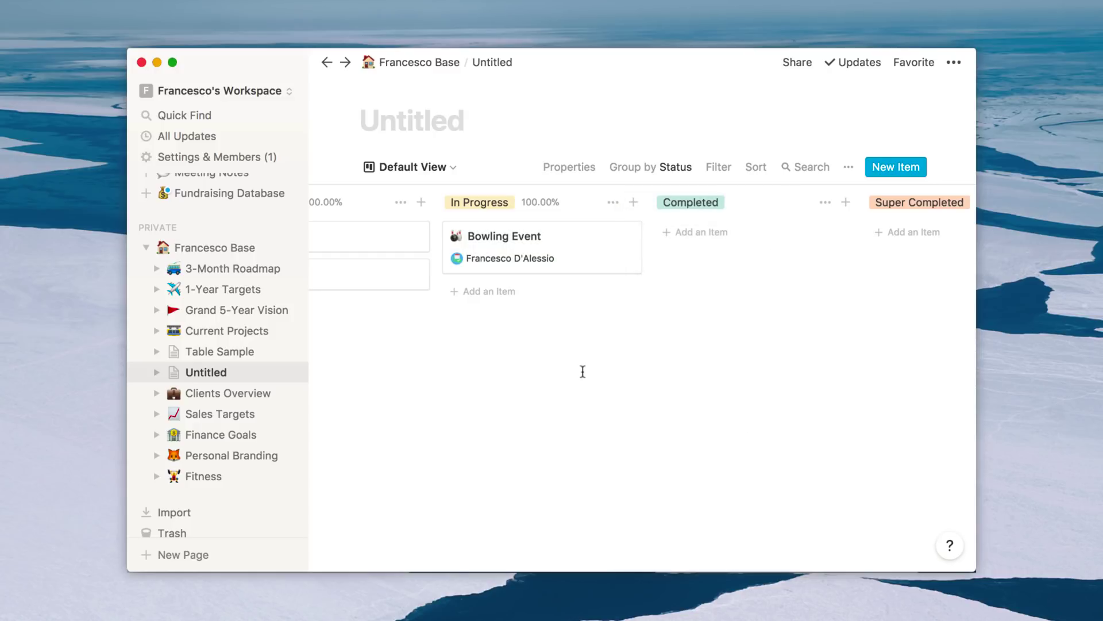
{"action": "scroll", "coordinate": [569, 263], "scroll_direction": "right", "scroll_amount": 5}
{"action": "scroll", "coordinate": [534, 250], "scroll_direction": "left", "scroll_amount": 8}
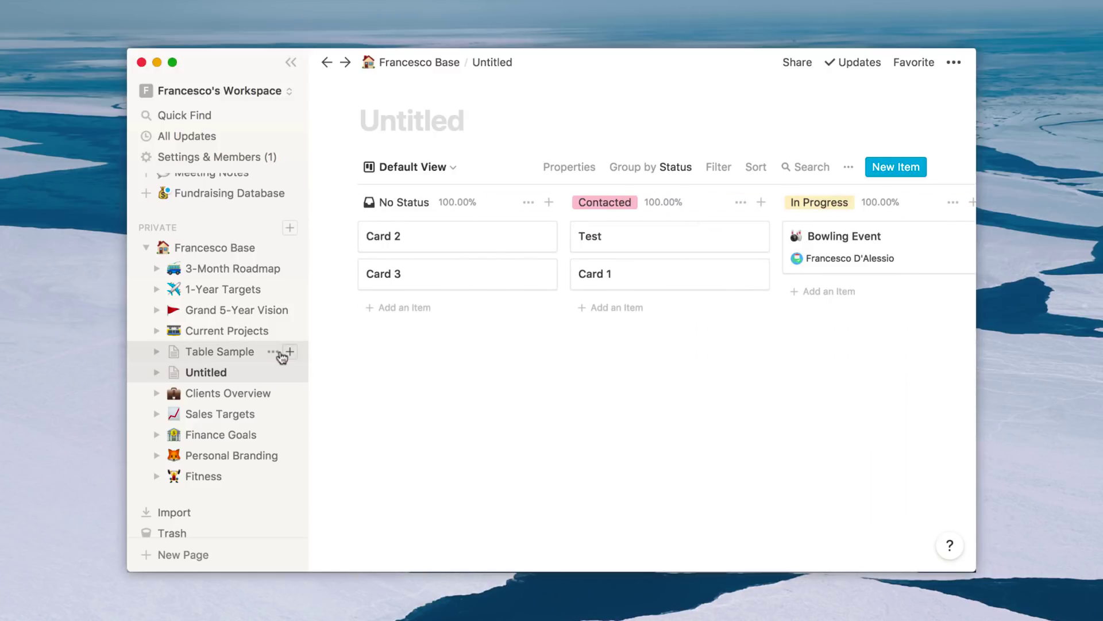
{"action": "mouse_move", "coordinate": [215, 248]}
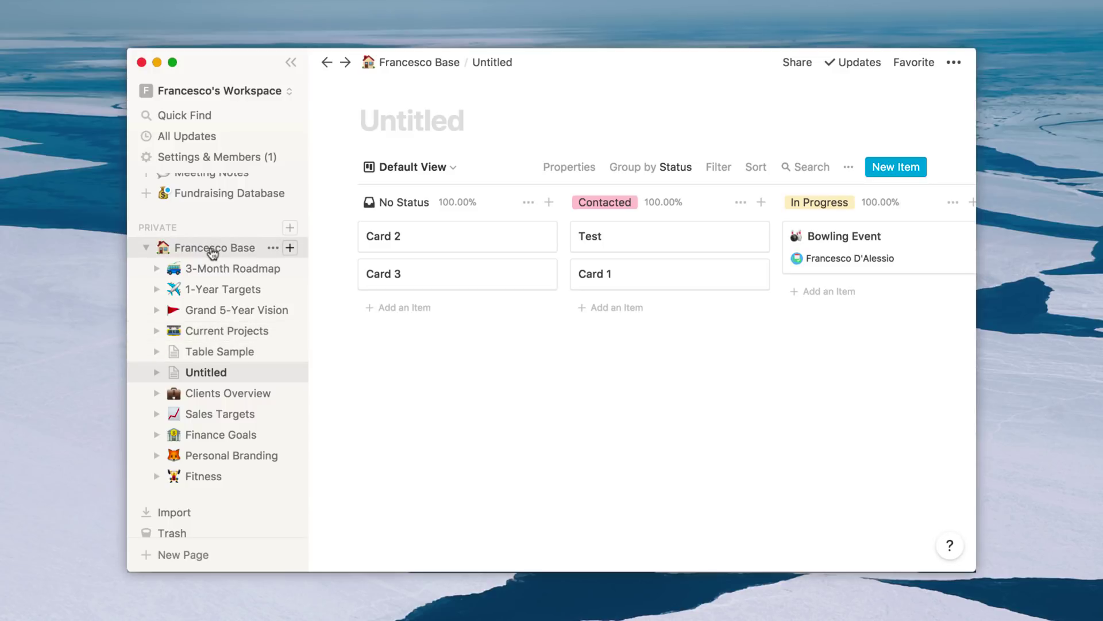
Step: On Francesco Base, insert a Calendar - Full Page database below the page links via /cal
{"action": "left_click", "coordinate": [212, 250]}
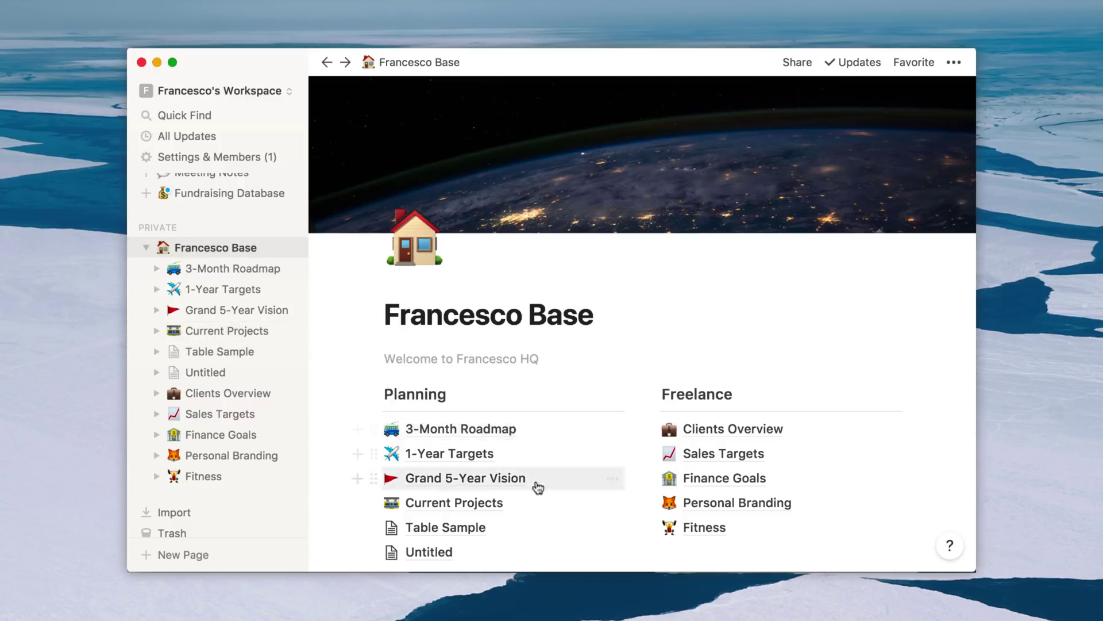
{"action": "scroll", "coordinate": [511, 417], "scroll_direction": "down", "scroll_amount": 3}
{"action": "left_click", "coordinate": [511, 419]}
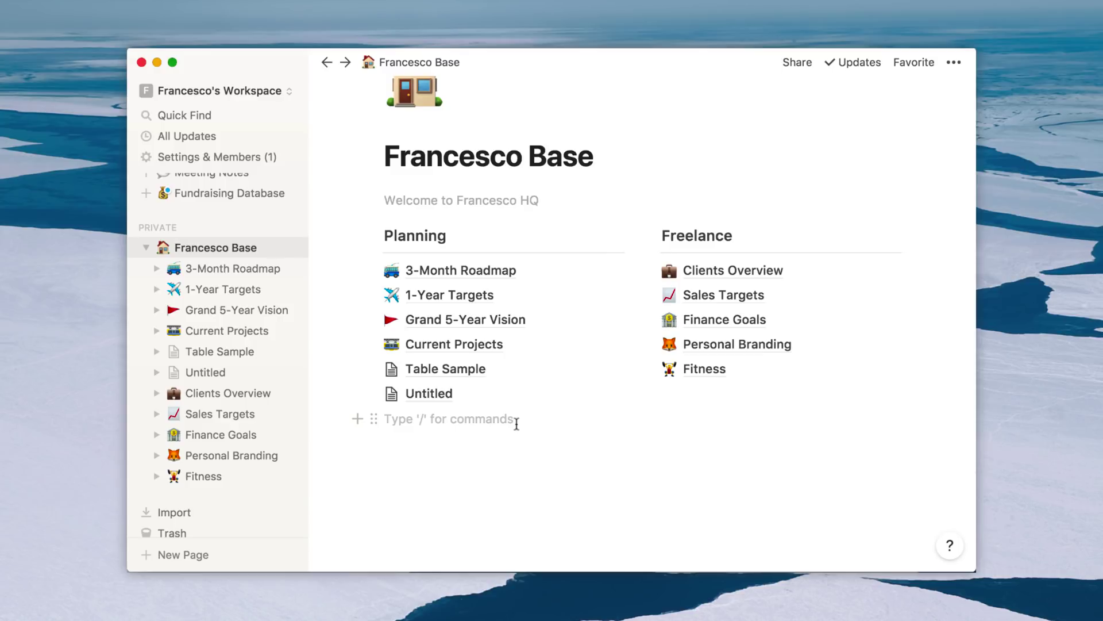
{"action": "type", "text": "/"}
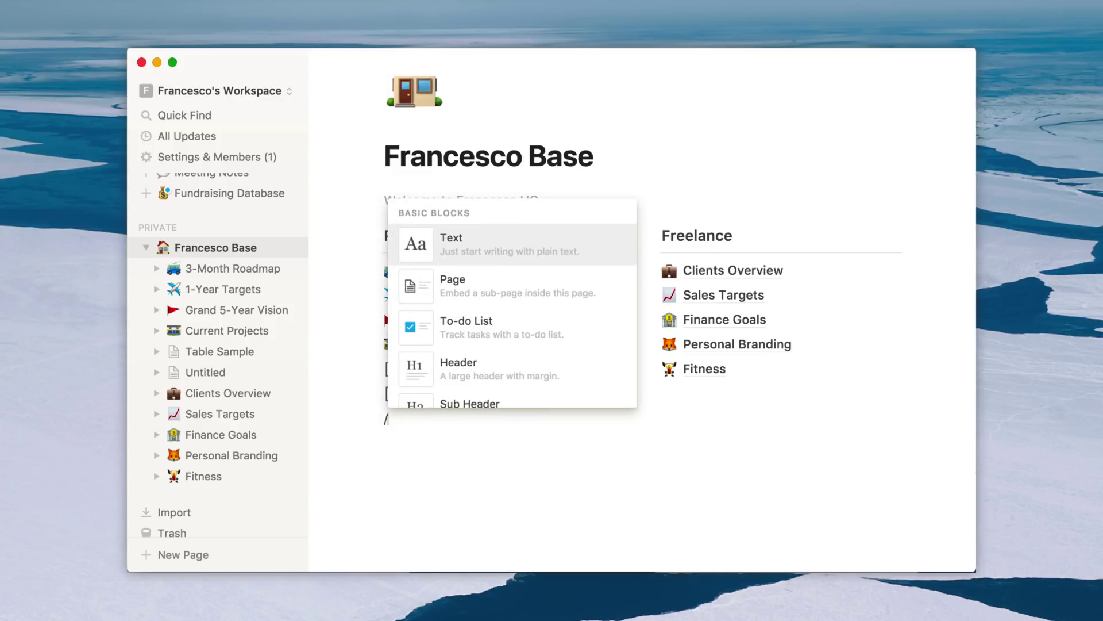
{"action": "type", "text": "cal"}
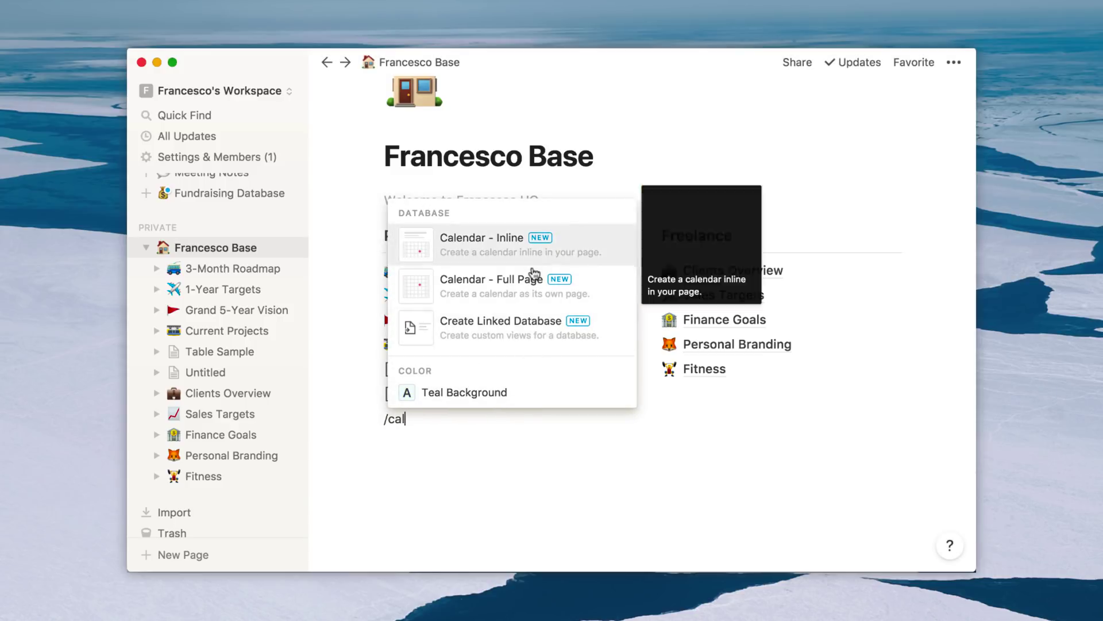
{"action": "left_click", "coordinate": [532, 286]}
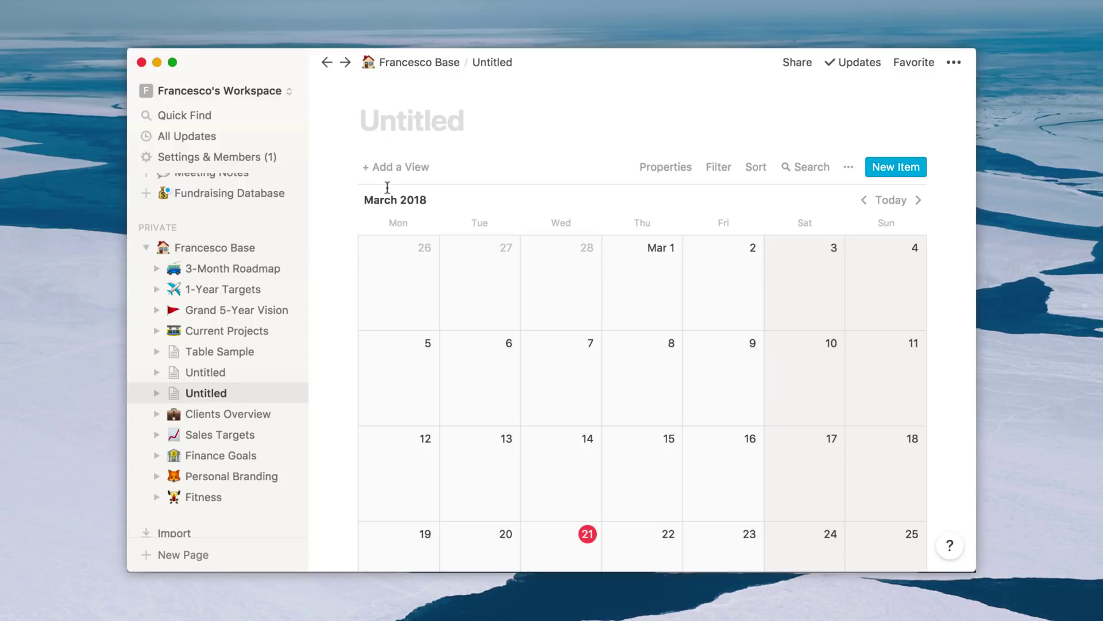
{"action": "scroll", "coordinate": [520, 375], "scroll_direction": "down", "scroll_amount": 3}
{"action": "scroll", "coordinate": [520, 374], "scroll_direction": "down", "scroll_amount": 3}
{"action": "scroll", "coordinate": [520, 375], "scroll_direction": "down", "scroll_amount": 3}
{"action": "scroll", "coordinate": [520, 376], "scroll_direction": "up", "scroll_amount": 5}
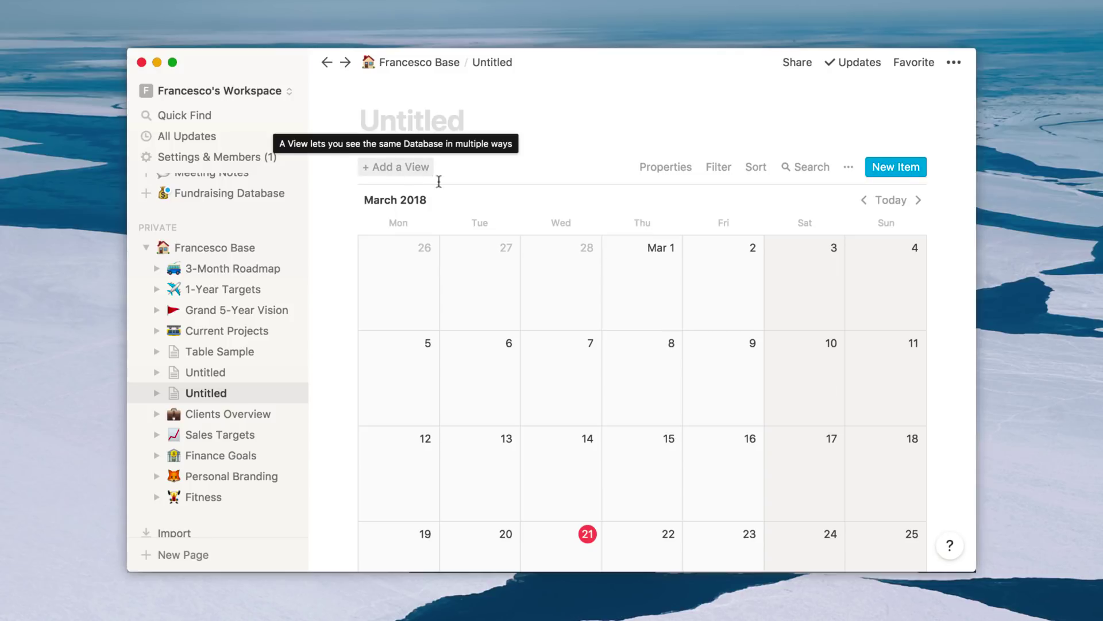
{"action": "left_click", "coordinate": [919, 200]}
{"action": "left_click", "coordinate": [864, 200]}
{"action": "scroll", "coordinate": [822, 291], "scroll_direction": "down", "scroll_amount": 3}
{"action": "scroll", "coordinate": [822, 290], "scroll_direction": "up", "scroll_amount": 3}
{"action": "left_click", "coordinate": [848, 166]}
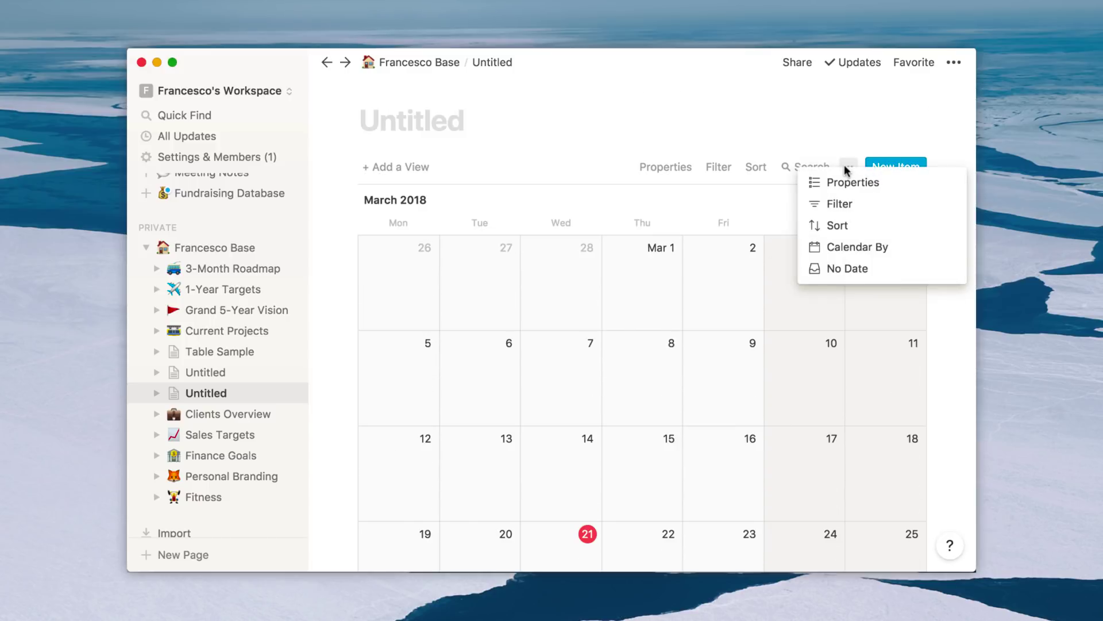
{"action": "left_click", "coordinate": [861, 247]}
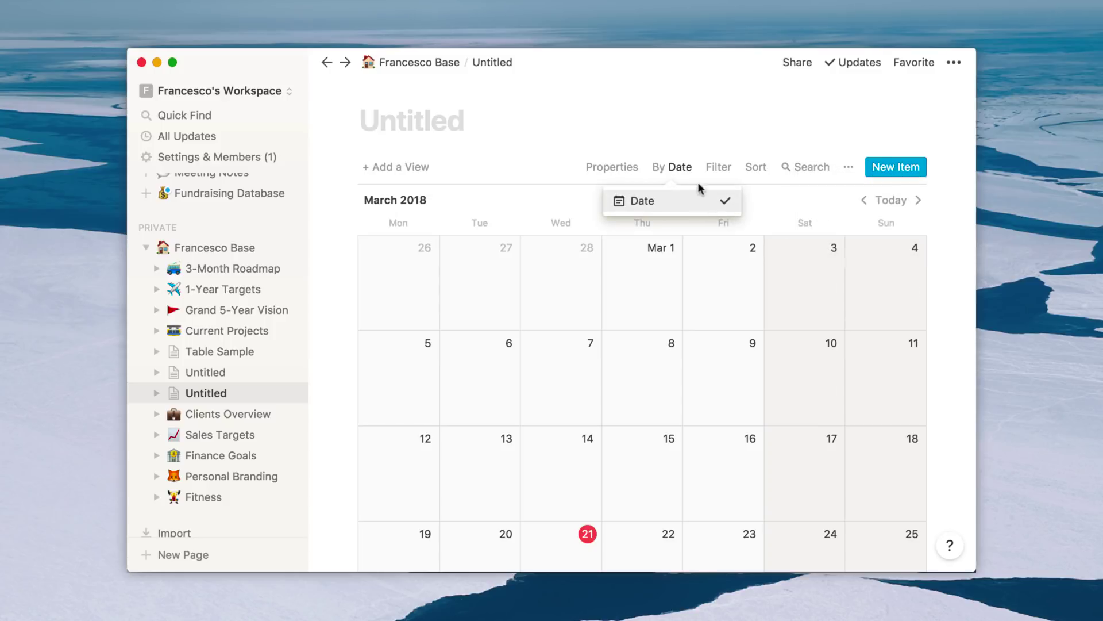
{"action": "left_click", "coordinate": [681, 201]}
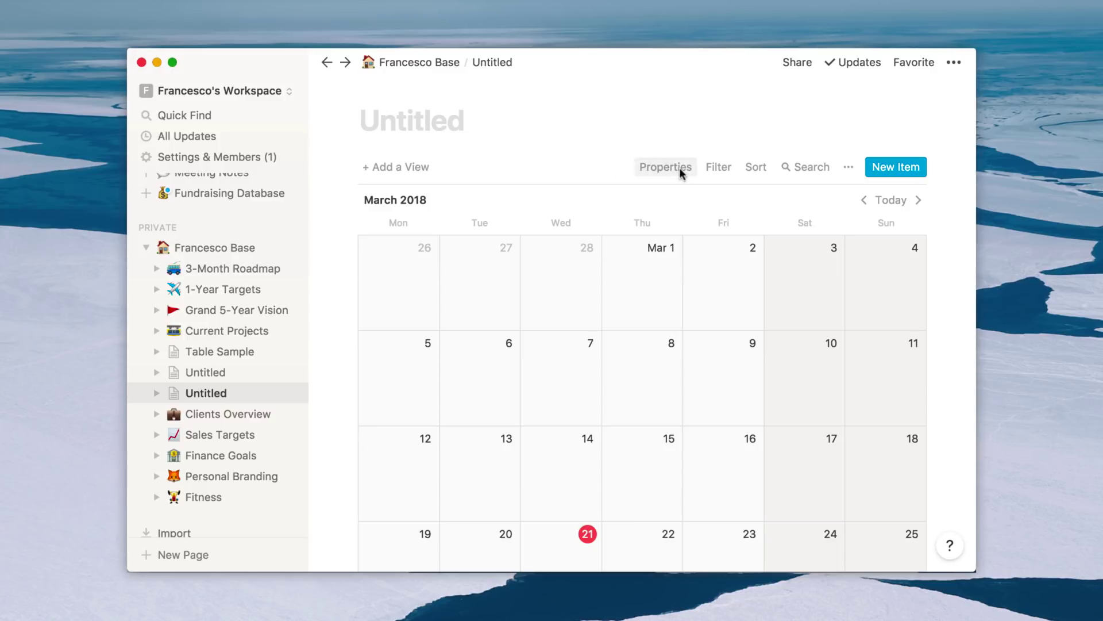
{"action": "left_click", "coordinate": [679, 167]}
{"action": "left_click", "coordinate": [543, 199]}
{"action": "scroll", "coordinate": [403, 196], "scroll_direction": "down", "scroll_amount": 5}
{"action": "scroll", "coordinate": [404, 196], "scroll_direction": "down", "scroll_amount": 5}
{"action": "scroll", "coordinate": [404, 196], "scroll_direction": "down", "scroll_amount": 5}
{"action": "scroll", "coordinate": [403, 195], "scroll_direction": "up", "scroll_amount": 15}
{"action": "scroll", "coordinate": [404, 201], "scroll_direction": "down", "scroll_amount": 8}
{"action": "scroll", "coordinate": [404, 200], "scroll_direction": "down", "scroll_amount": 4}
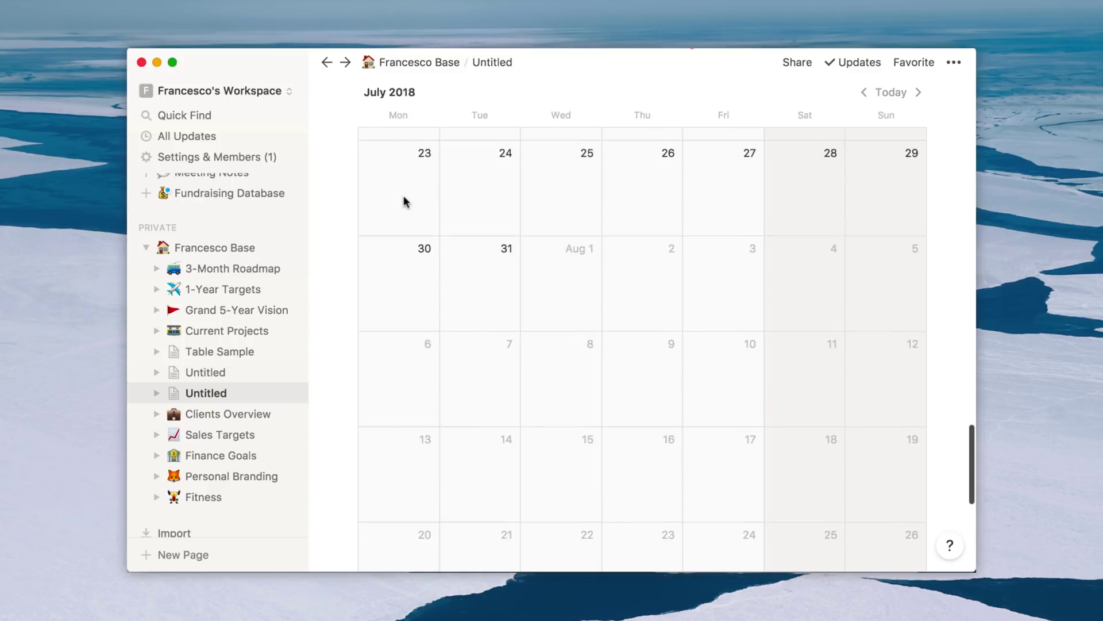
{"action": "scroll", "coordinate": [404, 201], "scroll_direction": "down", "scroll_amount": 6}
{"action": "scroll", "coordinate": [404, 196], "scroll_direction": "up", "scroll_amount": 8}
{"action": "scroll", "coordinate": [404, 195], "scroll_direction": "up", "scroll_amount": 8}
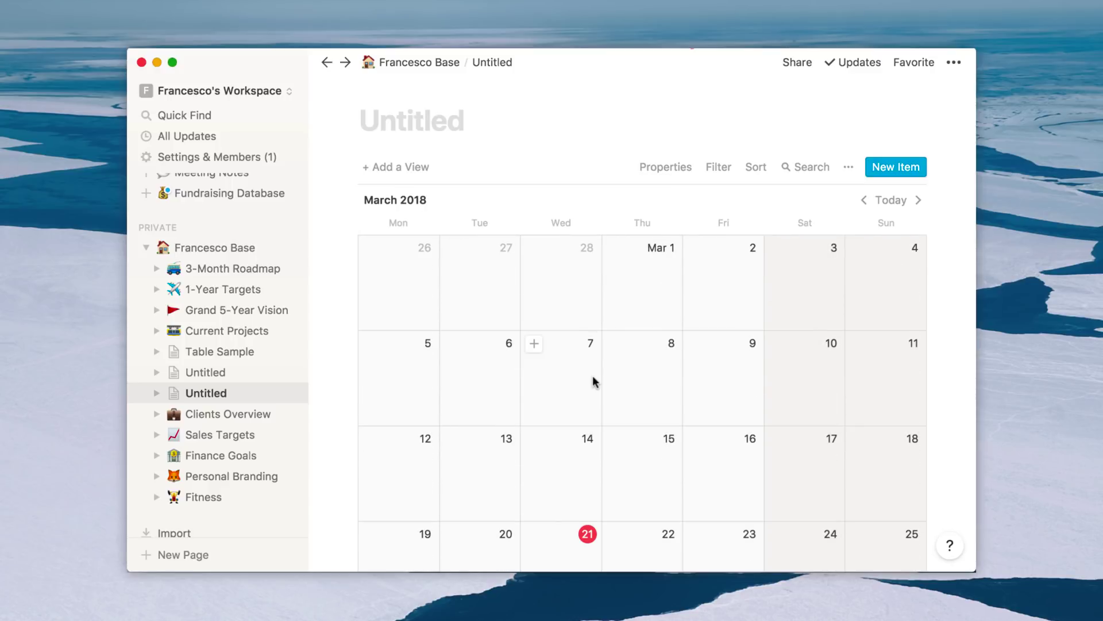
{"action": "mouse_move", "coordinate": [642, 377]}
{"action": "left_click", "coordinate": [406, 108]}
{"action": "type", "text": "Timeli"}
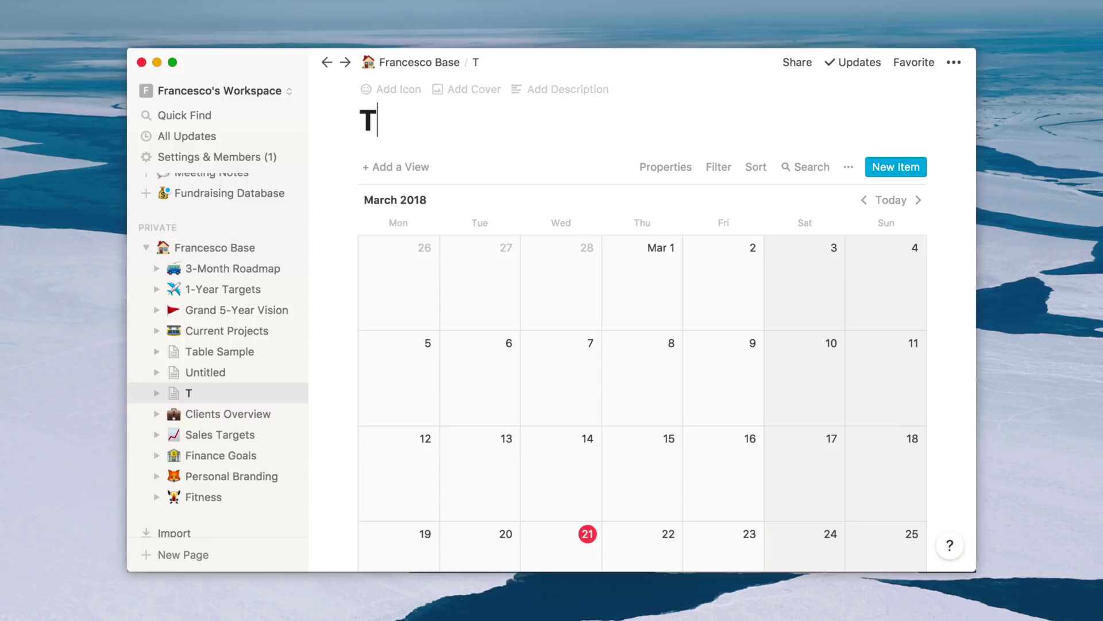
{"action": "type", "text": "ne"}
{"action": "left_click", "coordinate": [379, 89]}
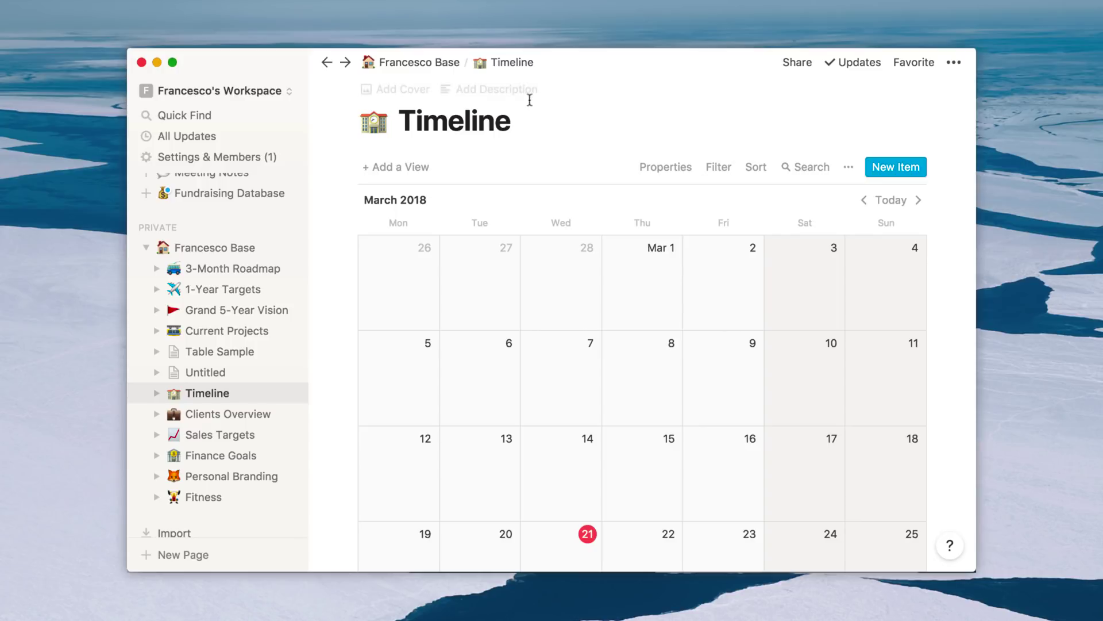
{"action": "scroll", "coordinate": [700, 292], "scroll_direction": "down", "scroll_amount": 3}
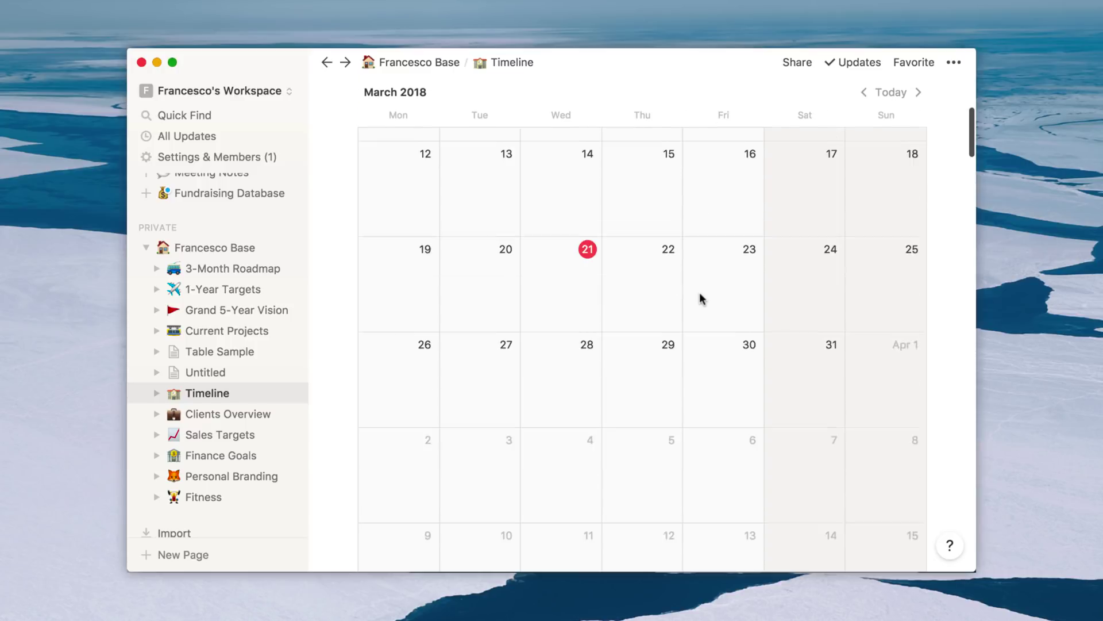
{"action": "scroll", "coordinate": [773, 339], "scroll_direction": "up", "scroll_amount": 3}
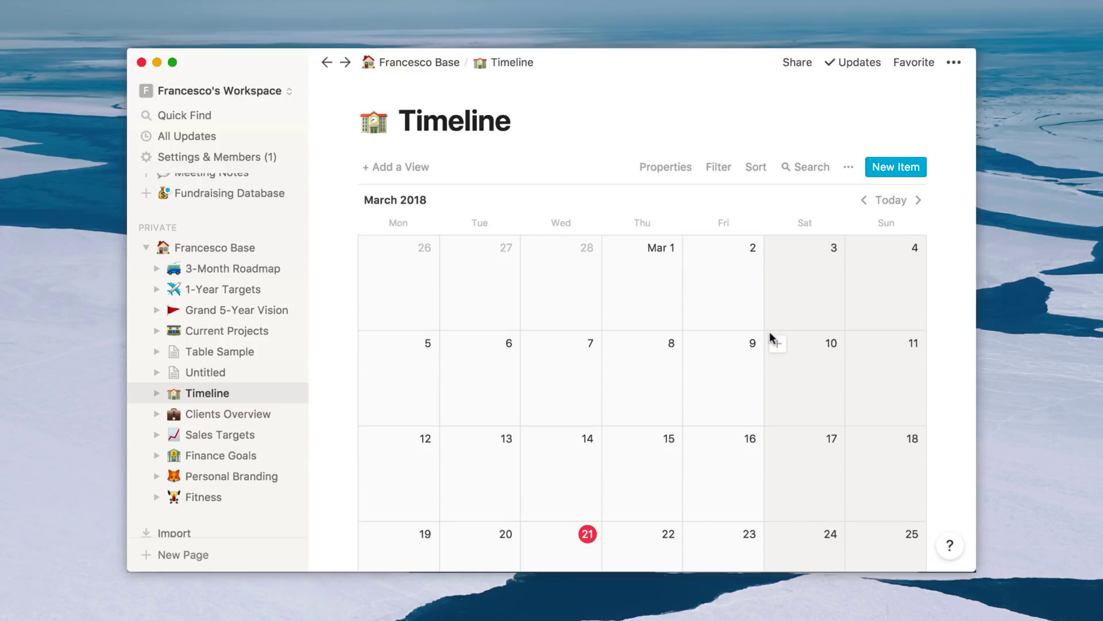
{"action": "left_click", "coordinate": [864, 200]}
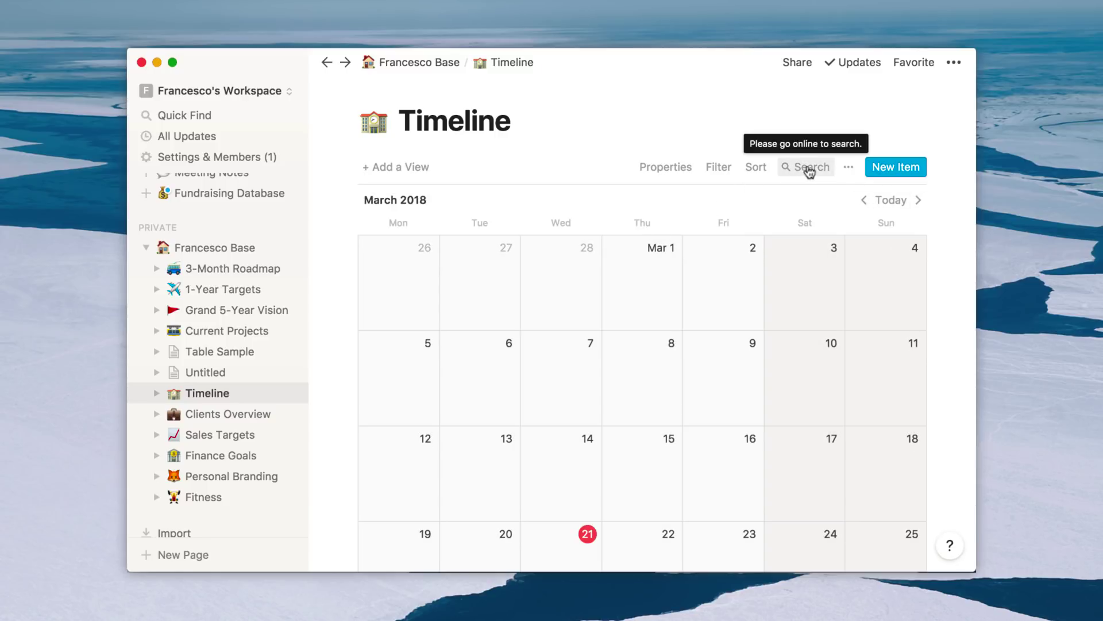
{"action": "left_click", "coordinate": [847, 166]}
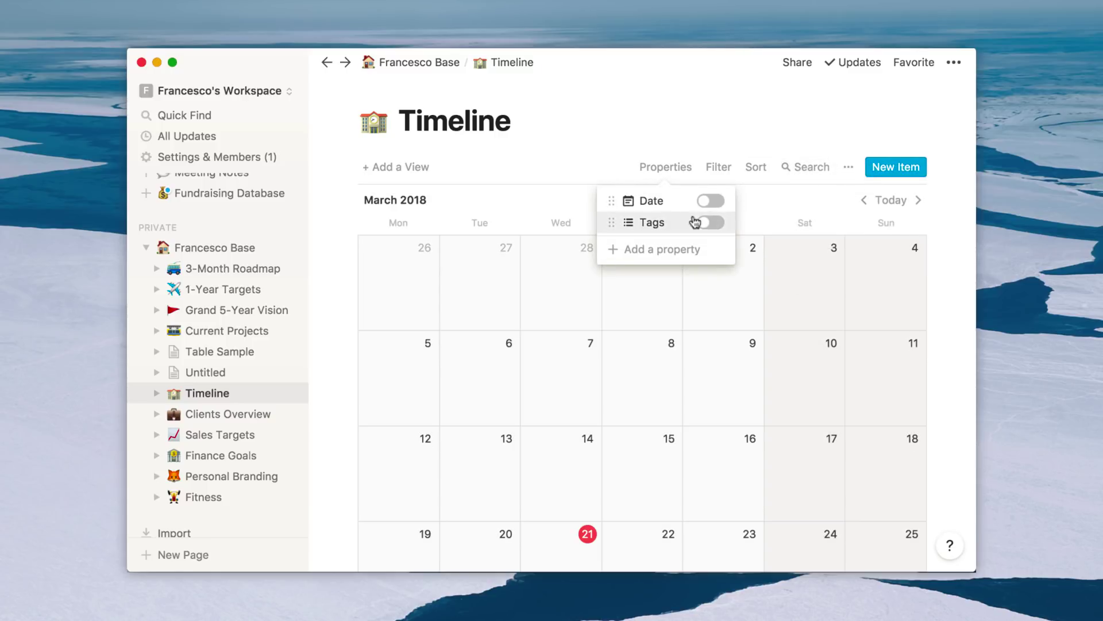
{"action": "left_click", "coordinate": [710, 201]}
{"action": "left_click", "coordinate": [710, 201]}
{"action": "left_click", "coordinate": [847, 167]}
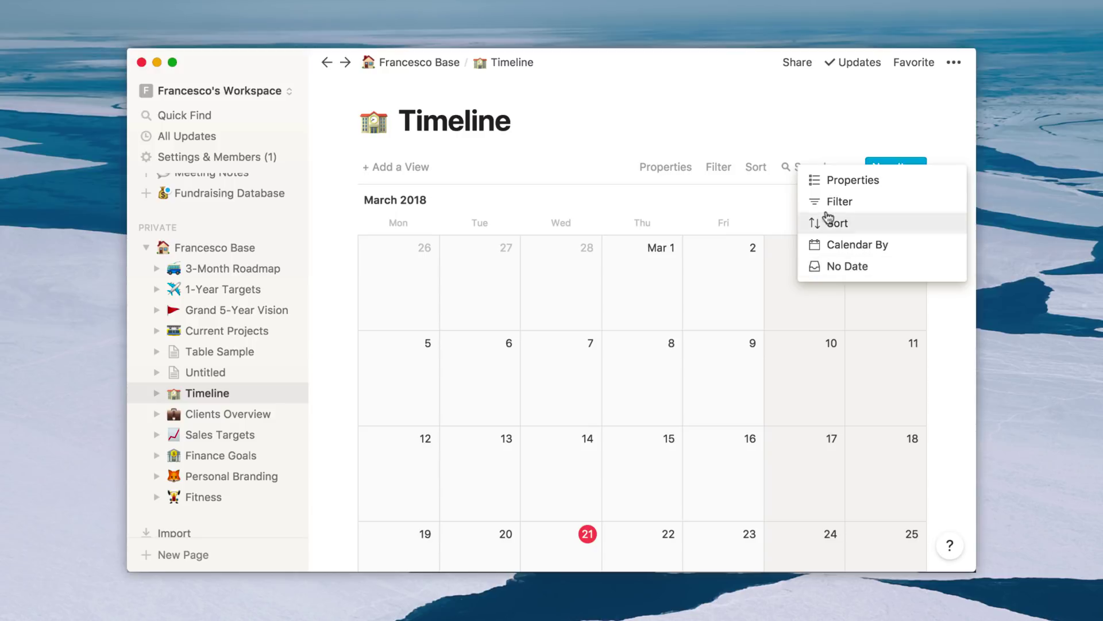
{"action": "left_click", "coordinate": [838, 200]}
{"action": "left_click", "coordinate": [565, 175]}
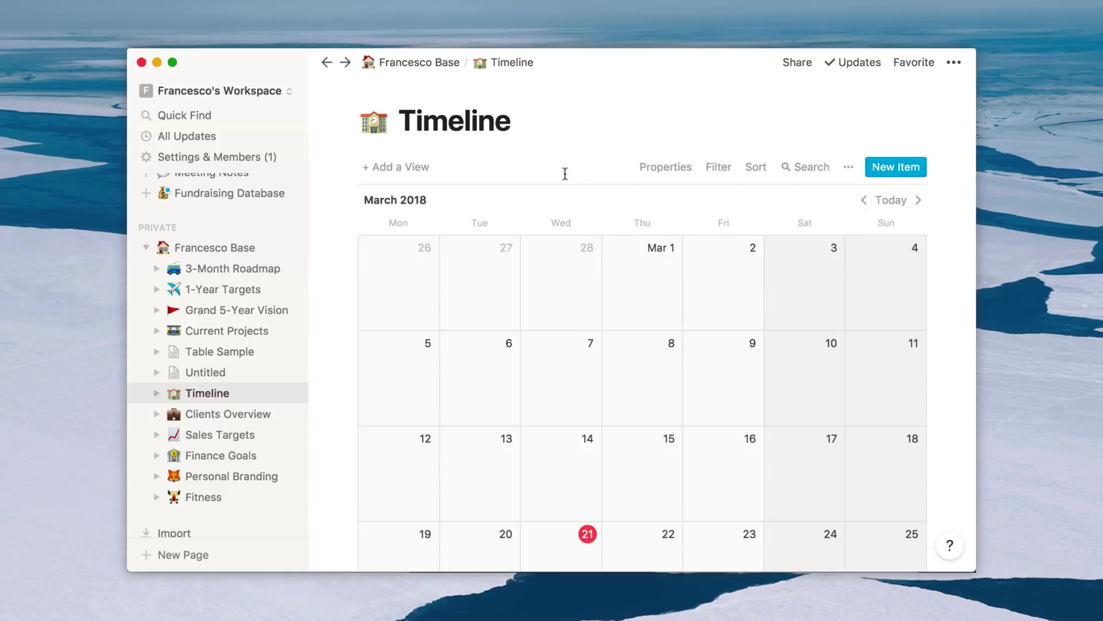
{"action": "left_click", "coordinate": [664, 169]}
{"action": "left_click", "coordinate": [600, 248]}
Step: Create a March 7 entry titled 'Event' with the new tag youtube
{"action": "left_click", "coordinate": [537, 346]}
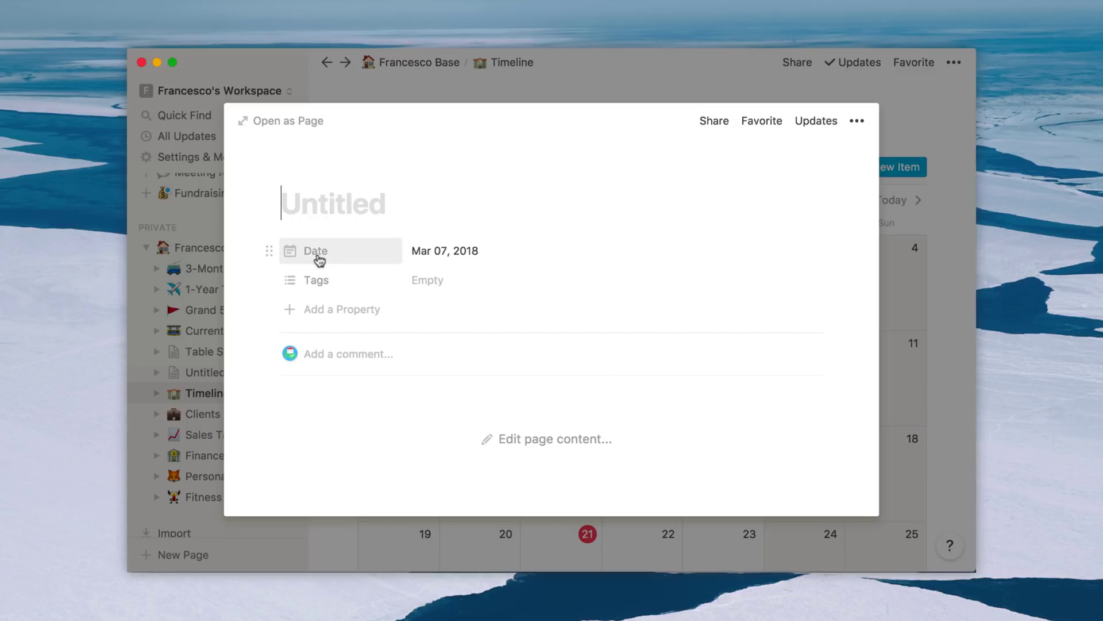
{"action": "left_click", "coordinate": [453, 281]}
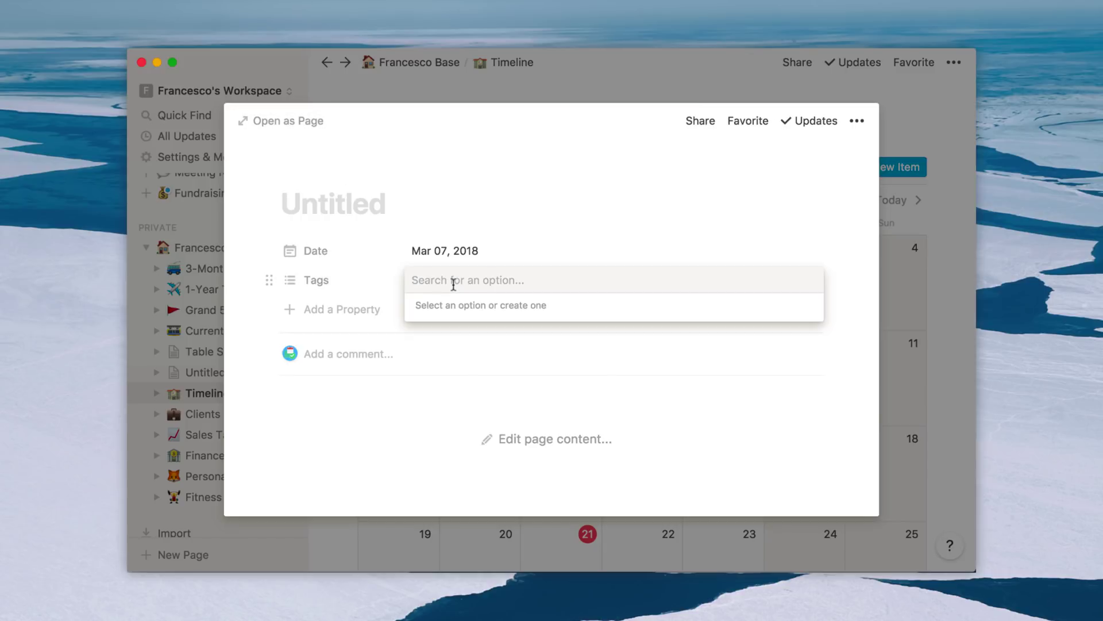
{"action": "type", "text": "youtube"}
{"action": "key", "text": "Return"}
{"action": "left_click", "coordinate": [844, 307]}
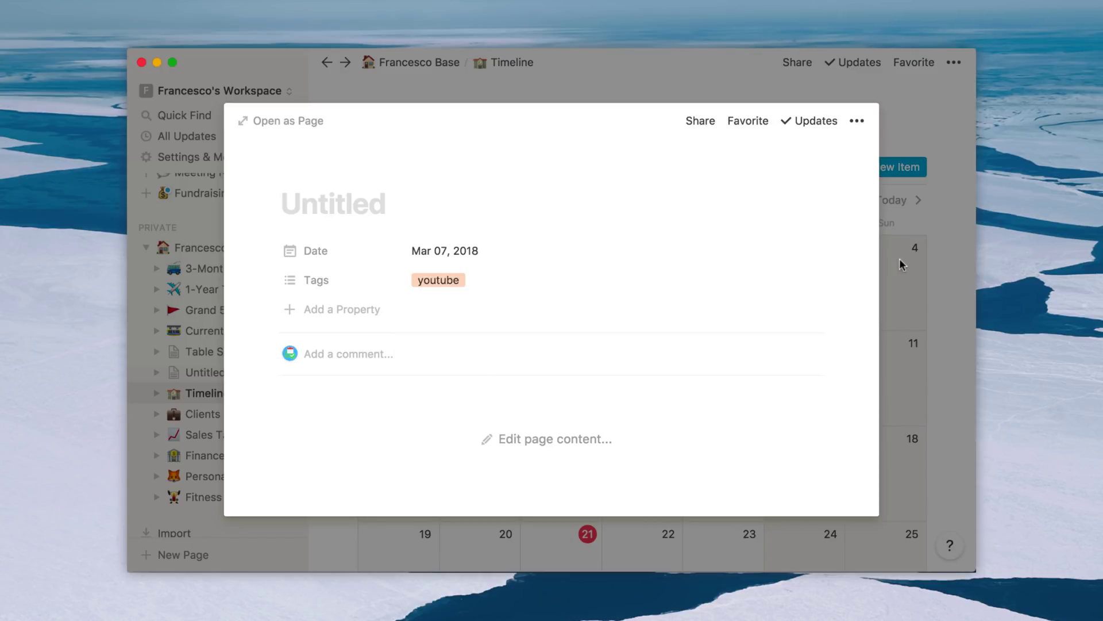
{"action": "left_click", "coordinate": [470, 202]}
{"action": "type", "text": "Even"}
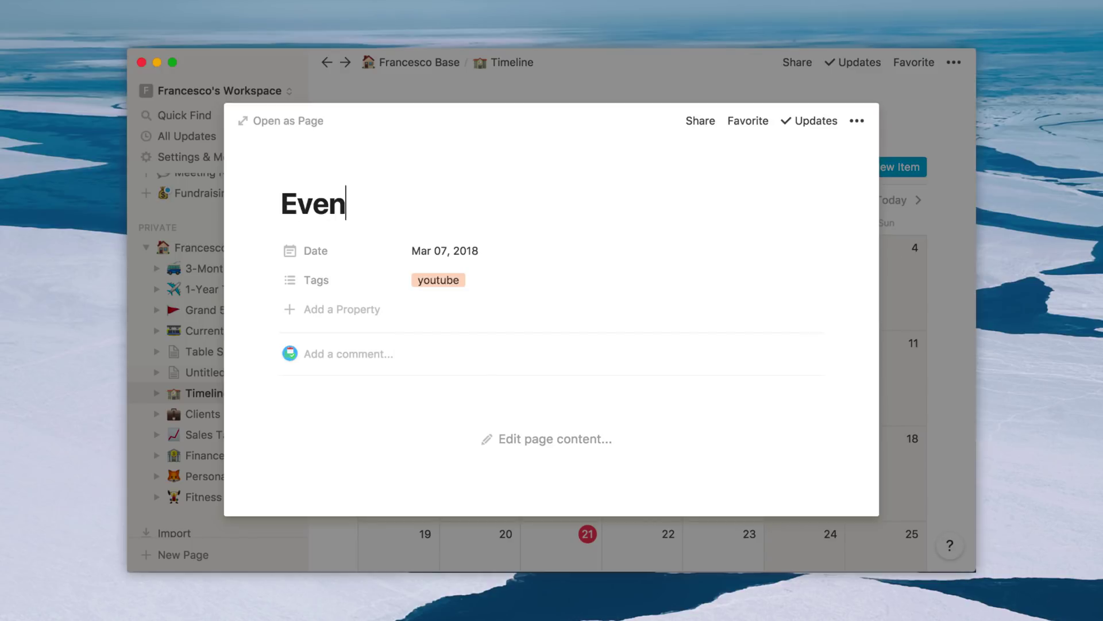
{"action": "type", "text": "t"}
{"action": "key", "text": "Return"}
Step: Give the Event entry a hammer-and-wrench icon and close it back to the calendar
{"action": "left_click", "coordinate": [898, 254]}
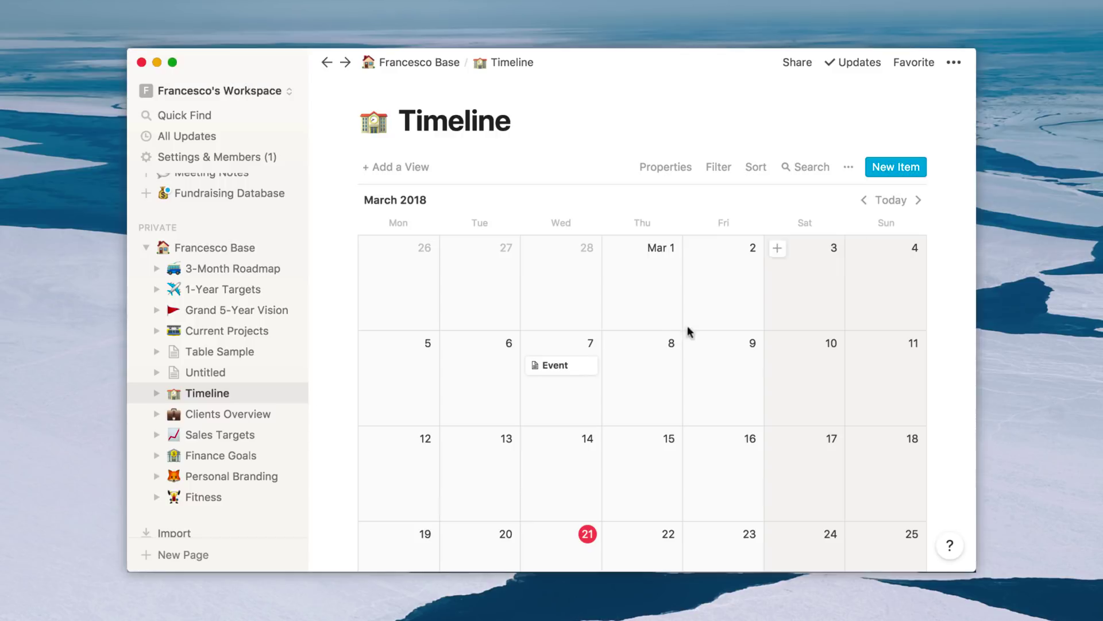
{"action": "left_click", "coordinate": [556, 366]}
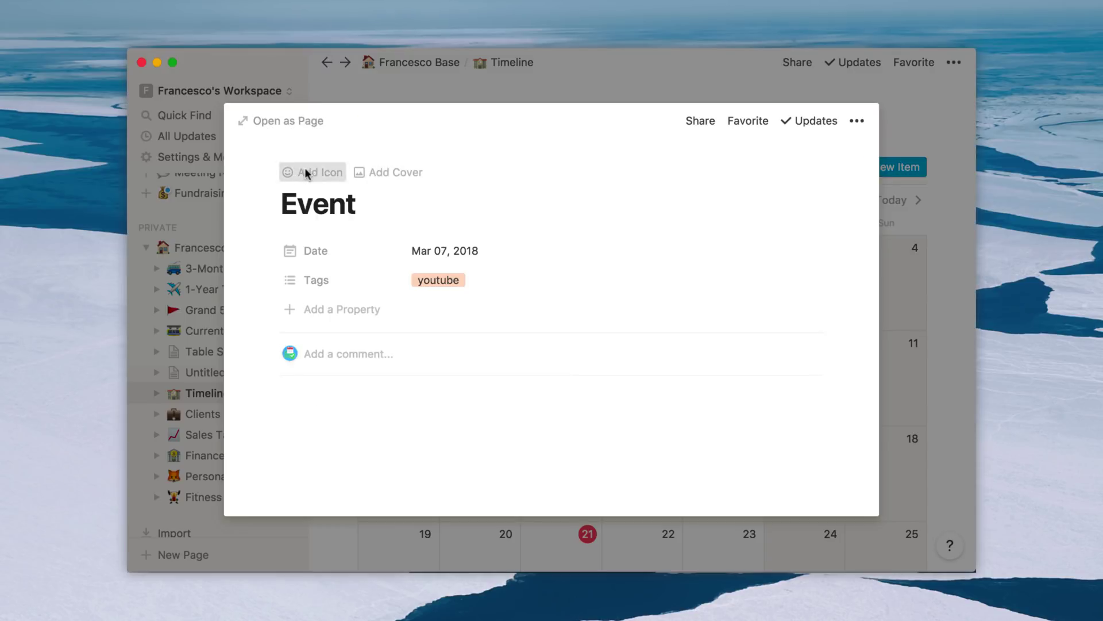
{"action": "left_click", "coordinate": [297, 173]}
{"action": "left_click", "coordinate": [879, 262]}
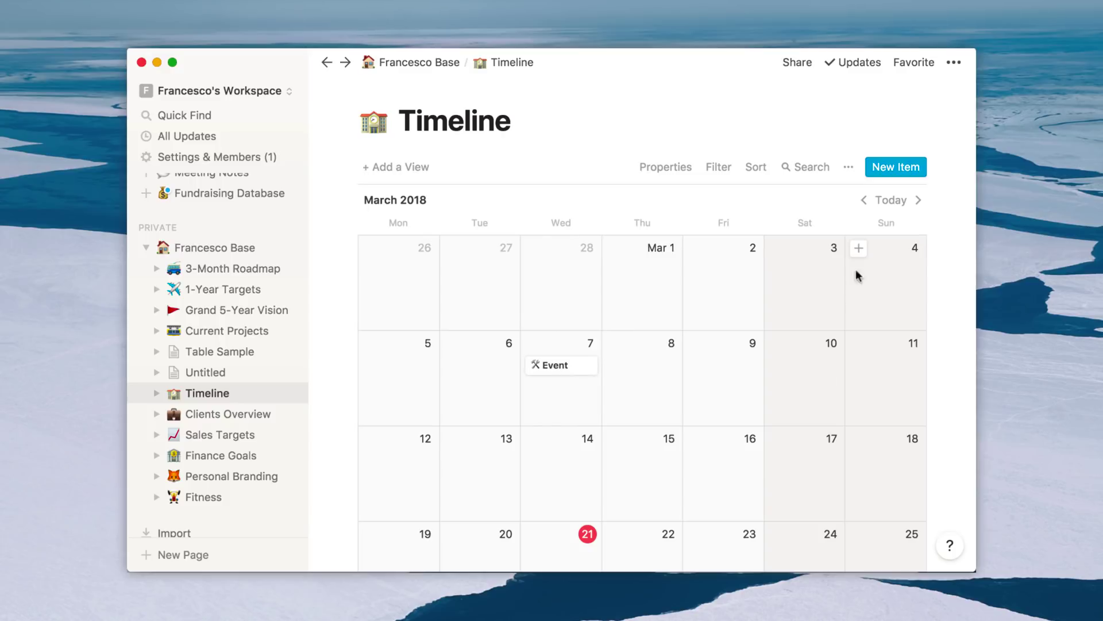
{"action": "left_click", "coordinate": [563, 370]}
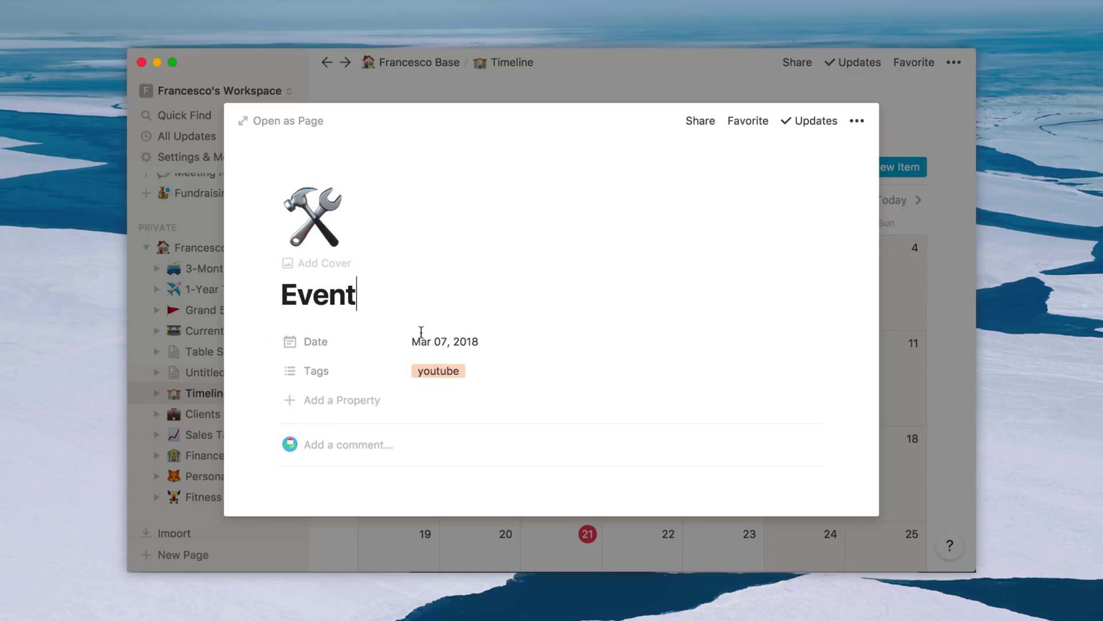
{"action": "left_click", "coordinate": [951, 192]}
{"action": "scroll", "coordinate": [760, 338], "scroll_direction": "down", "scroll_amount": 3}
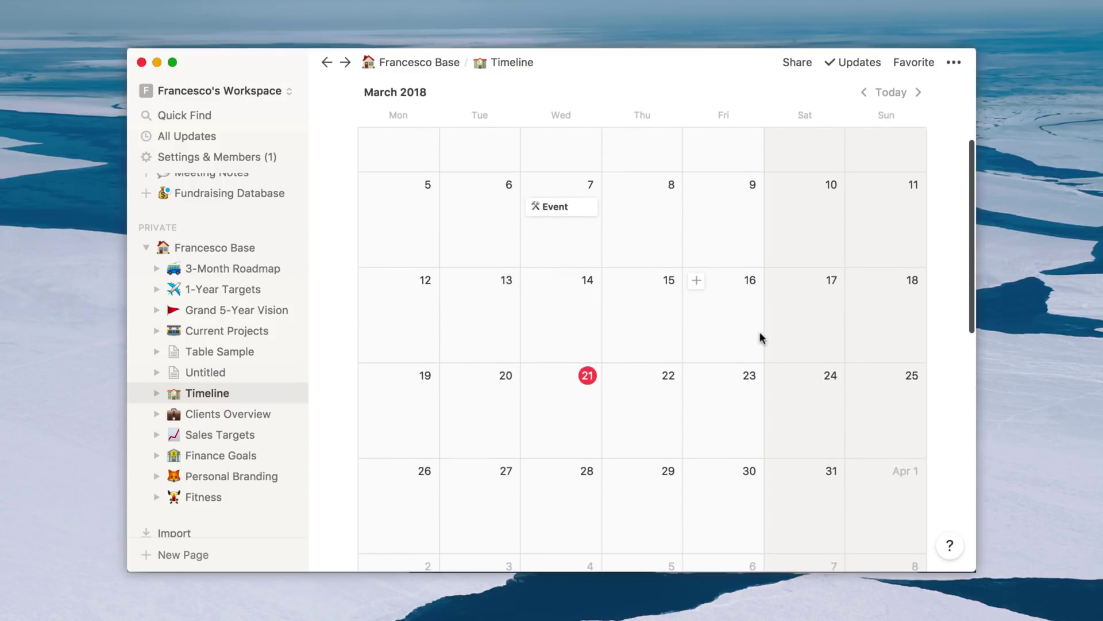
{"action": "scroll", "coordinate": [759, 331], "scroll_direction": "up", "scroll_amount": 5}
Step: Cancel adding a Timeline view and return to the Francesco Base page
{"action": "left_click", "coordinate": [399, 166]}
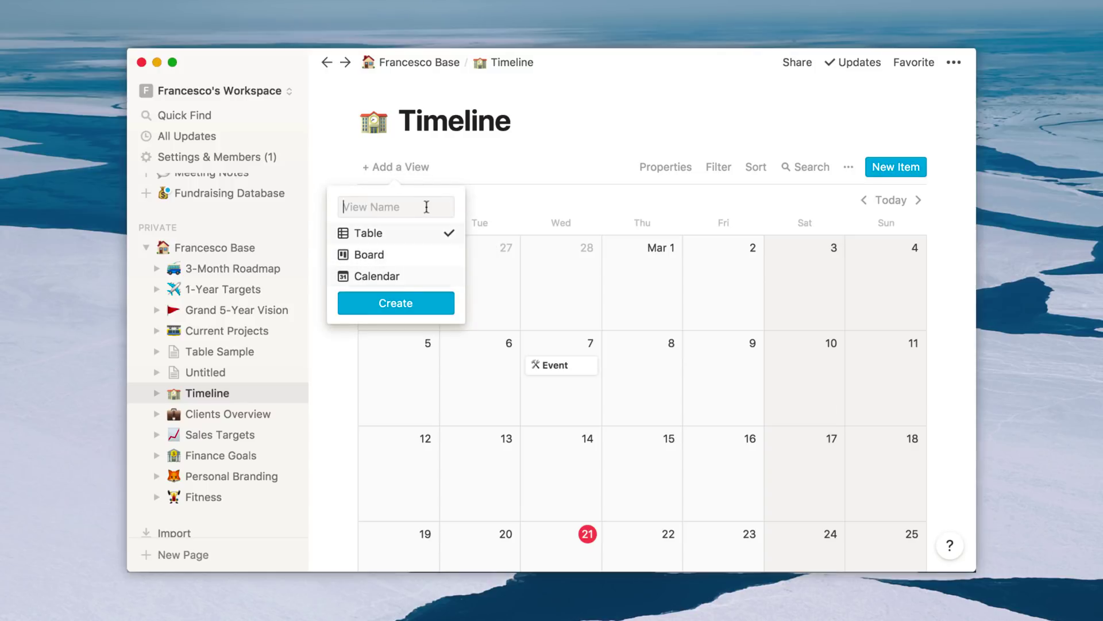
{"action": "left_click", "coordinate": [495, 142]}
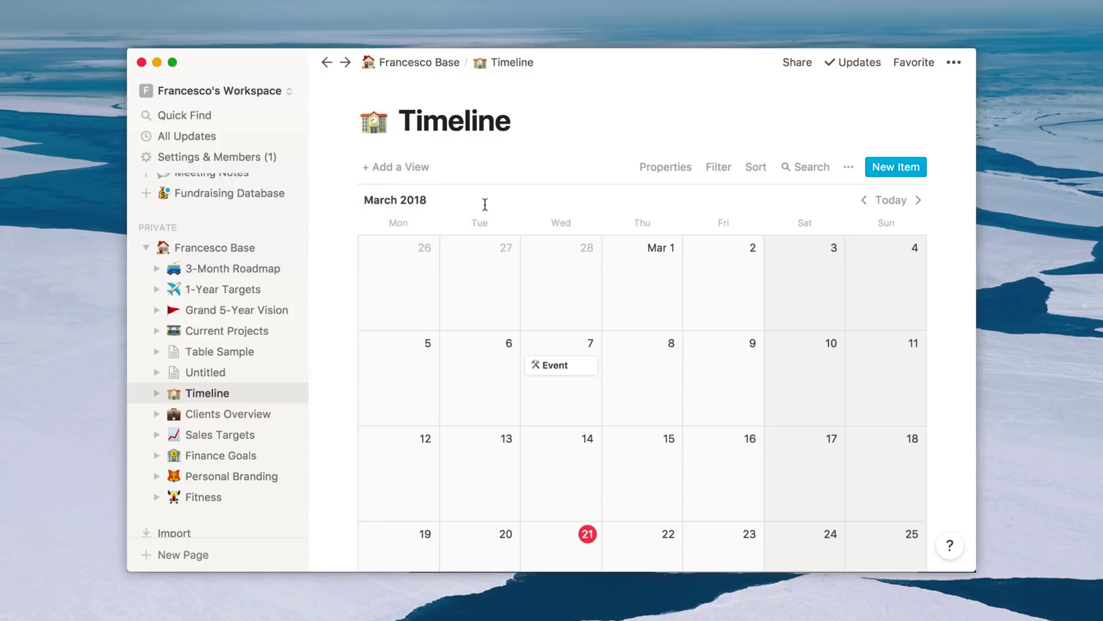
{"action": "left_click", "coordinate": [215, 247]}
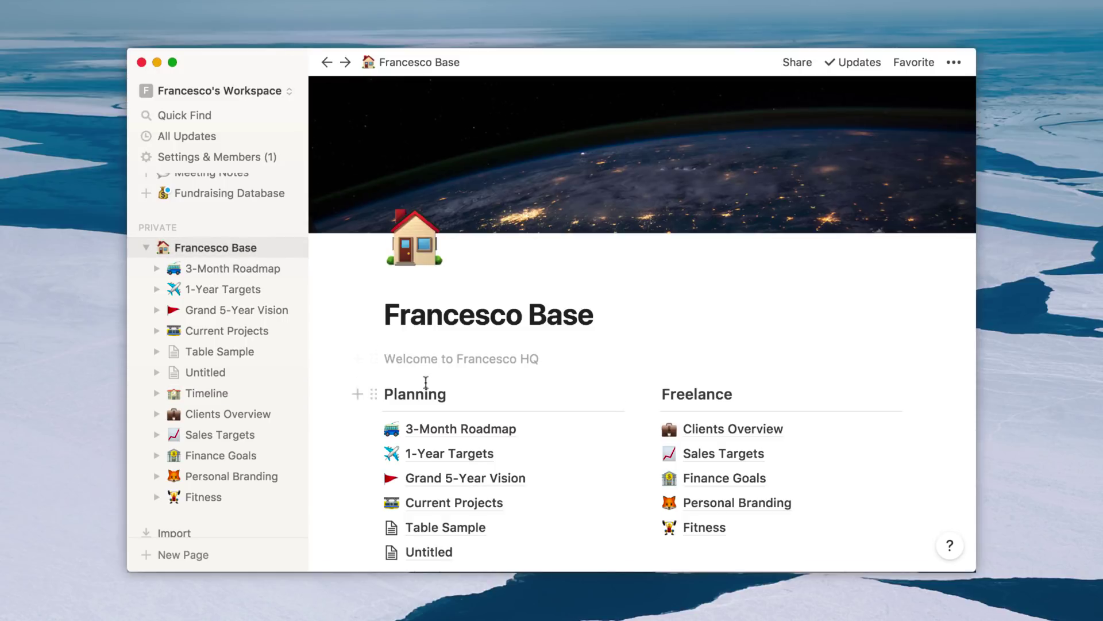
{"action": "scroll", "coordinate": [517, 345], "scroll_direction": "down", "scroll_amount": 5}
Step: Add a linked database block below the Francesco Base page links using /data
{"action": "left_click", "coordinate": [451, 421]}
{"action": "type", "text": "/"}
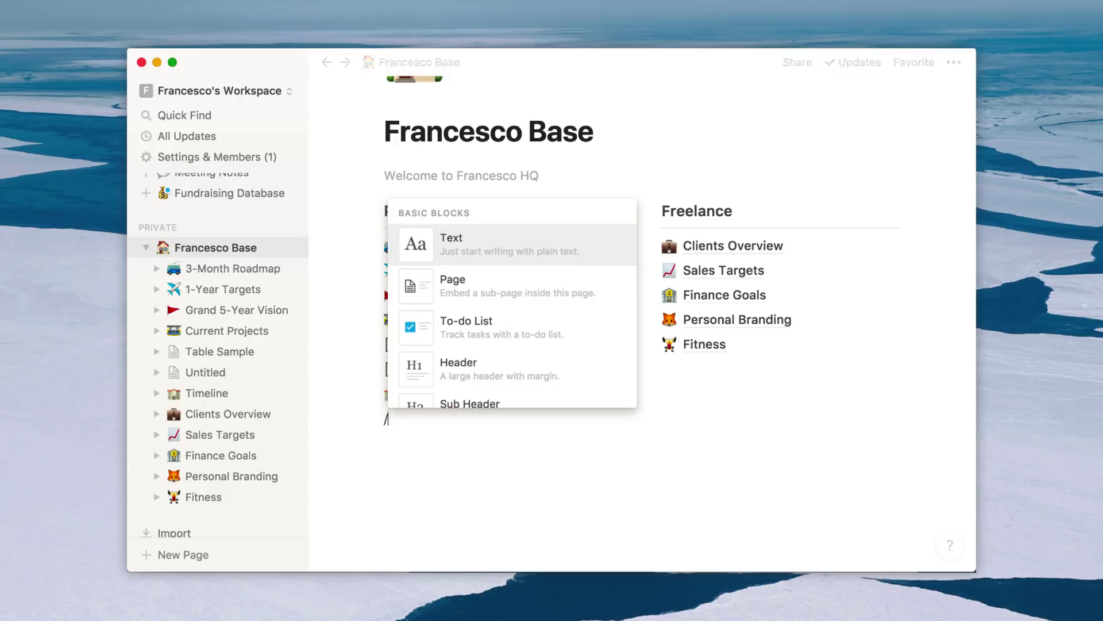
{"action": "type", "text": "data"}
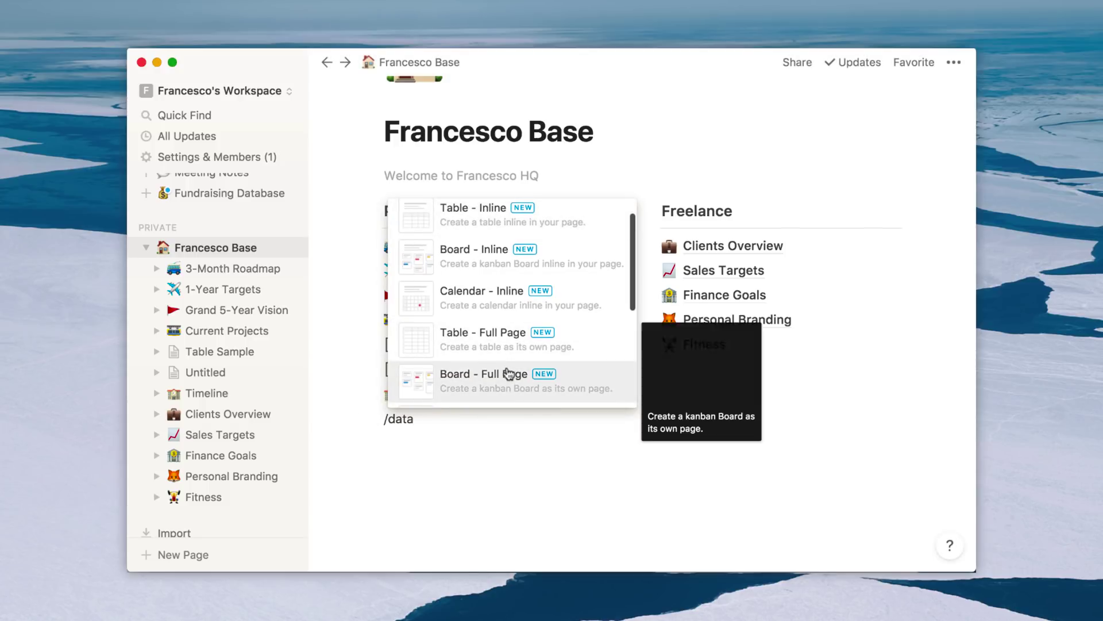
{"action": "scroll", "coordinate": [518, 327], "scroll_direction": "down", "scroll_amount": 3}
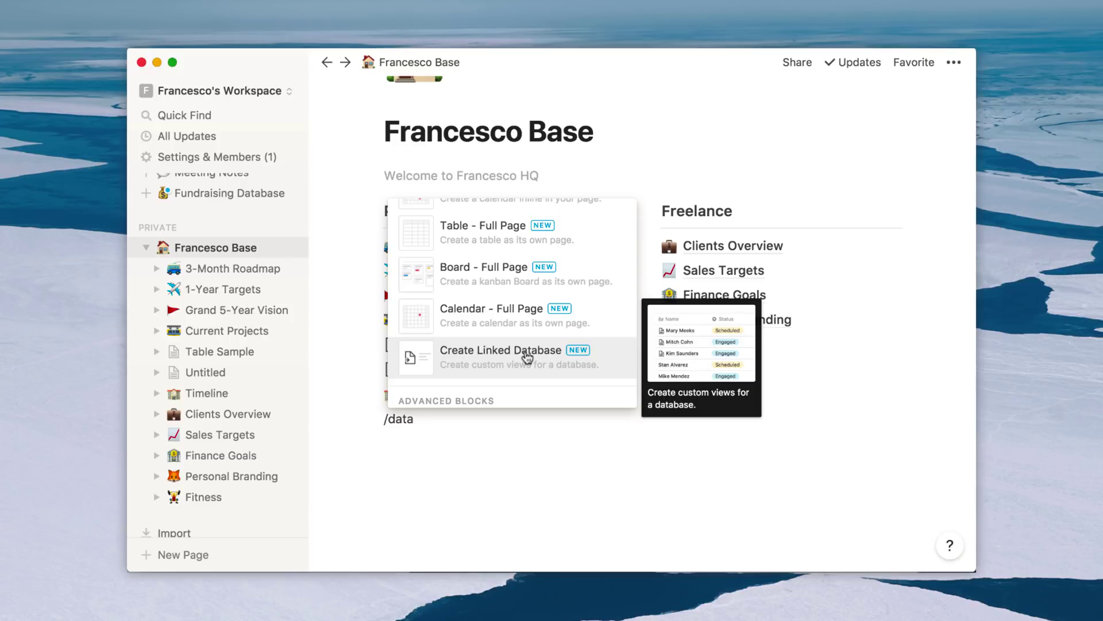
{"action": "left_click", "coordinate": [231, 193]}
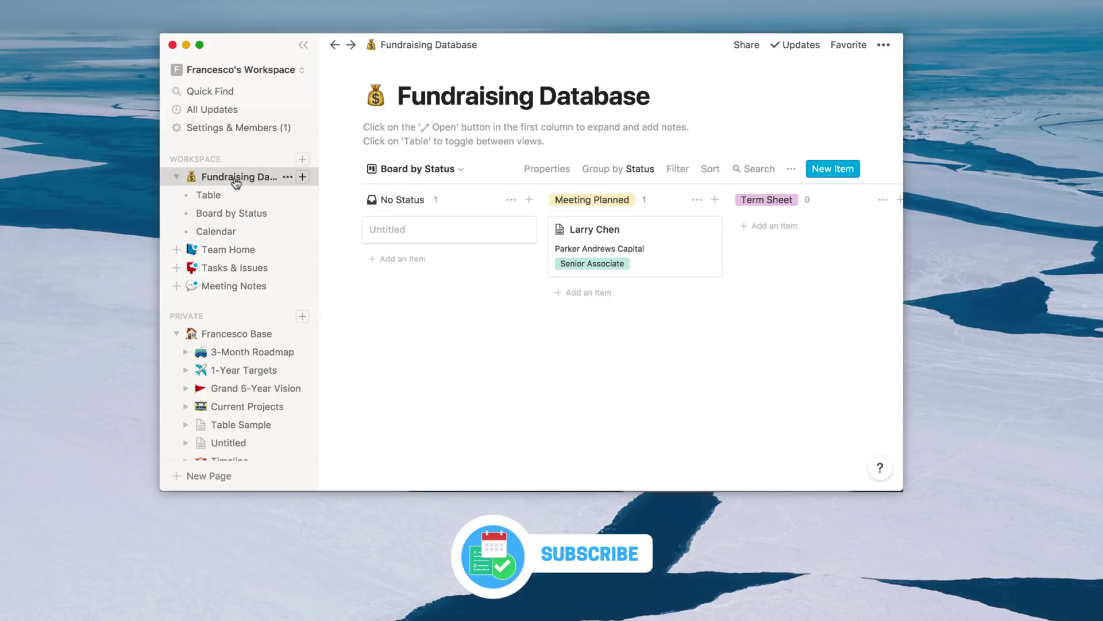
{"action": "left_click", "coordinate": [414, 168]}
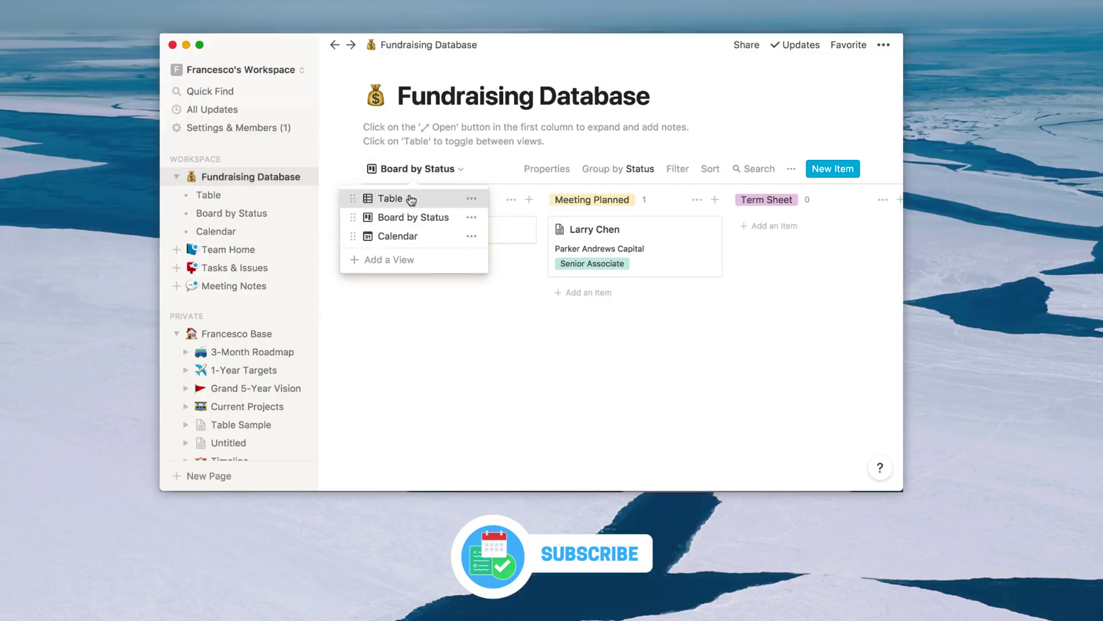
{"action": "left_click", "coordinate": [411, 199]}
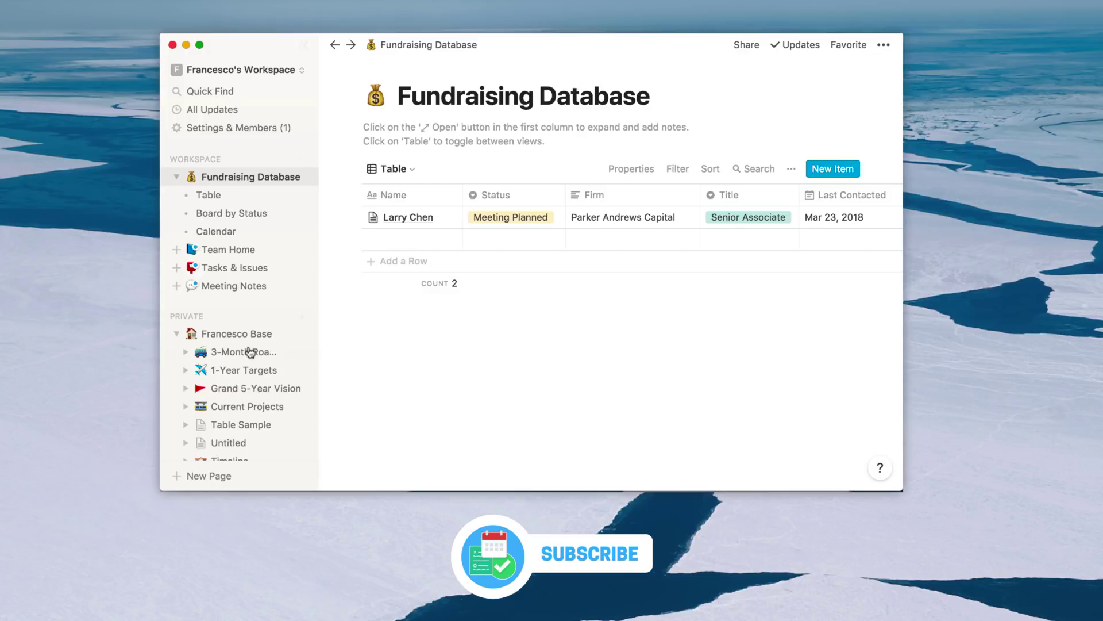
{"action": "left_click", "coordinate": [238, 334]}
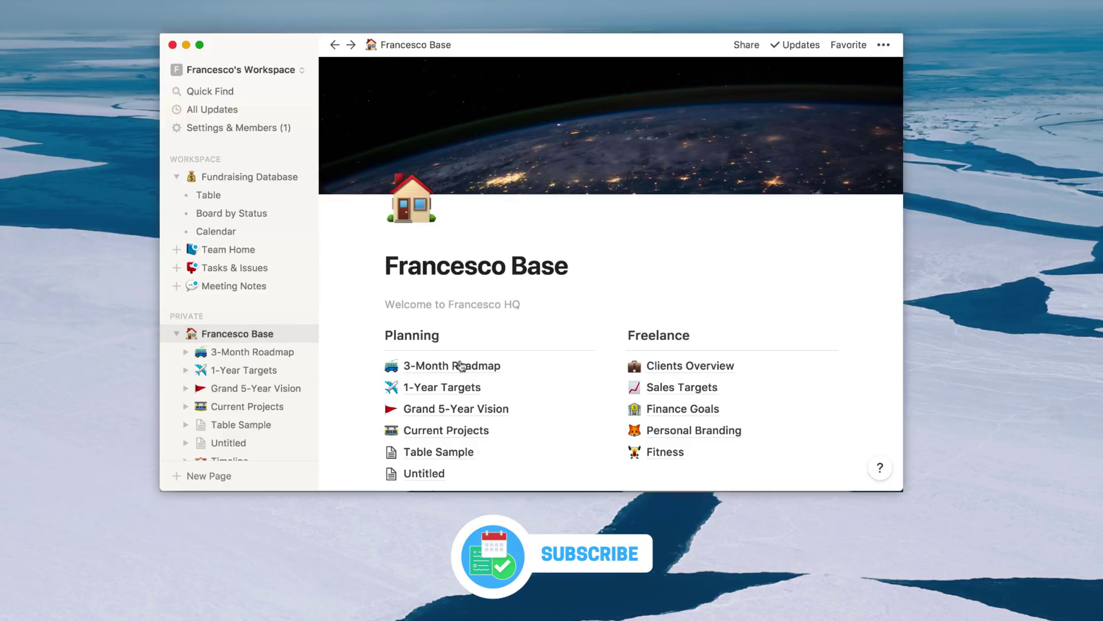